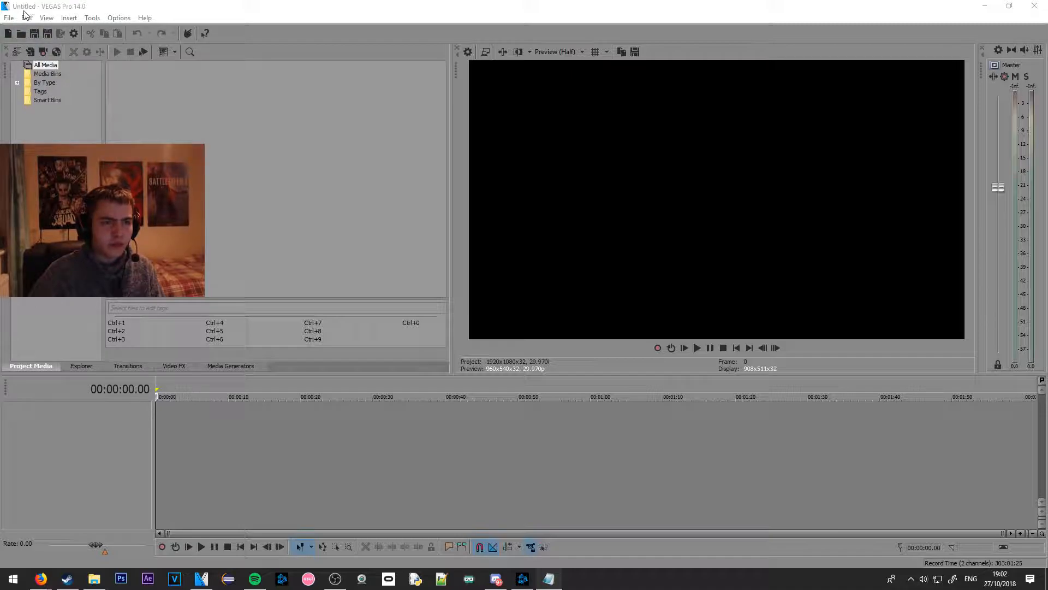
Review the current project's video properties, such as frame size and frame rate, and close them without changes
click(10, 17)
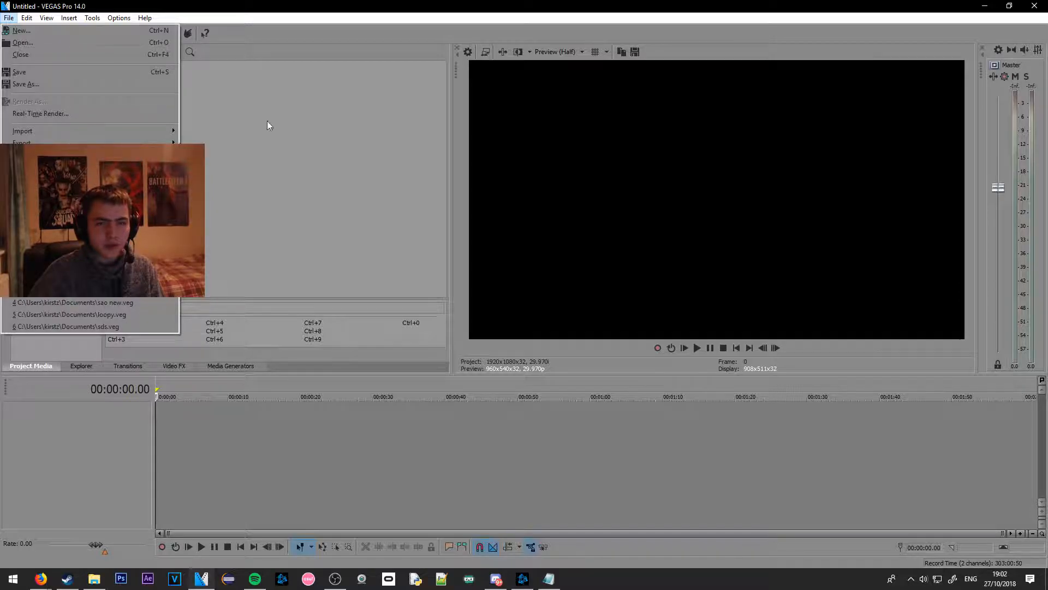
click(466, 55)
click(466, 55)
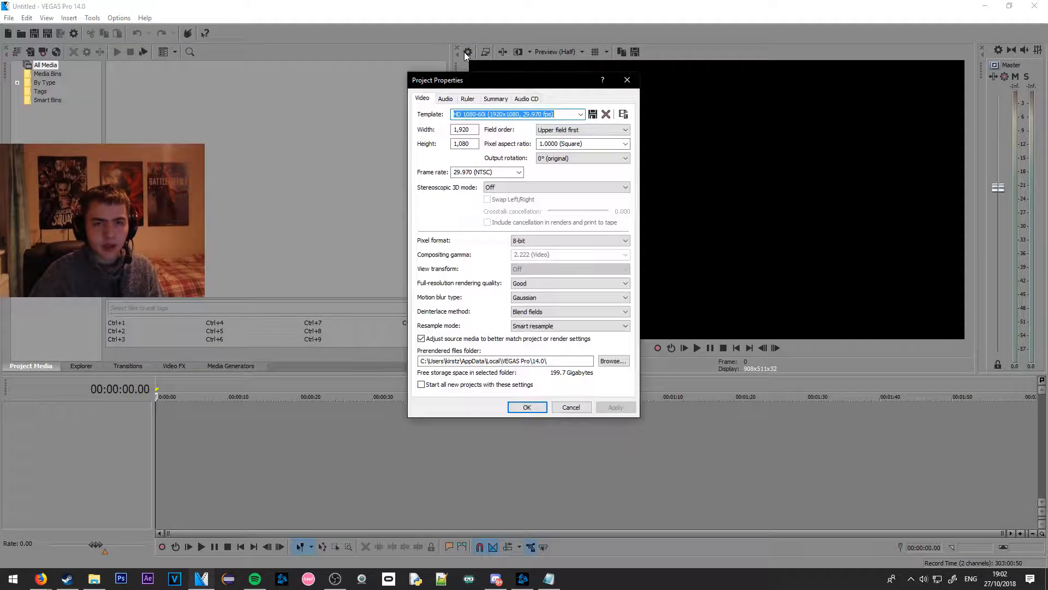
drag(516, 77, 385, 57)
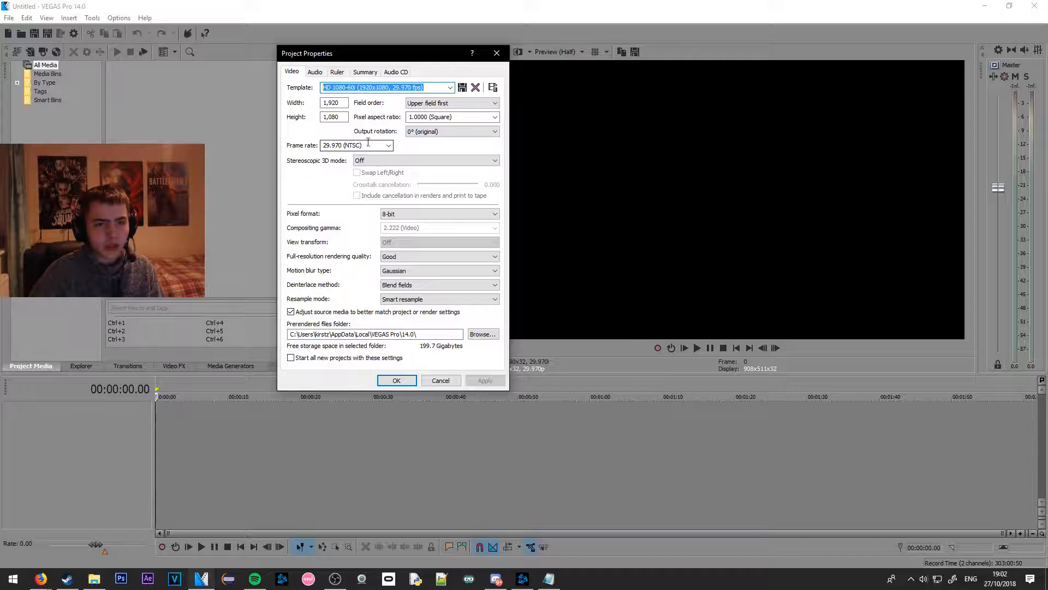
click(344, 102)
click(496, 53)
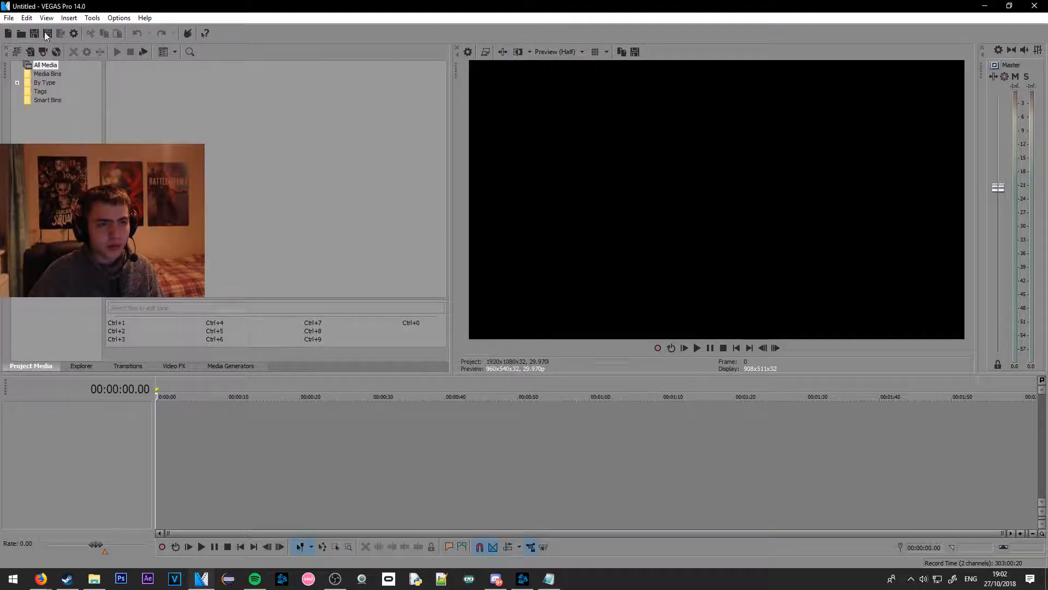
click(10, 18)
click(18, 32)
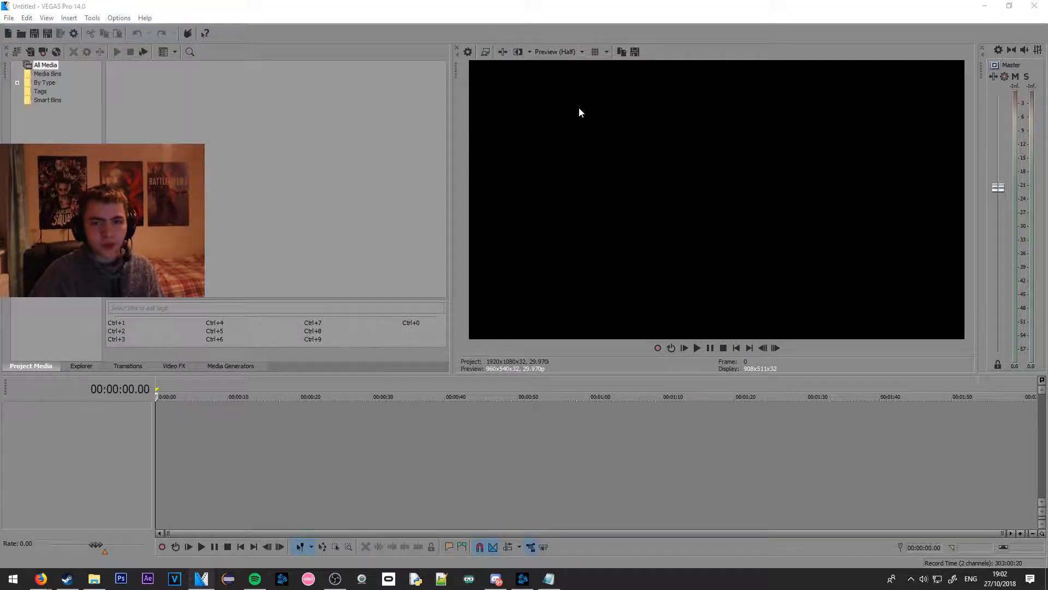
key(Tab)
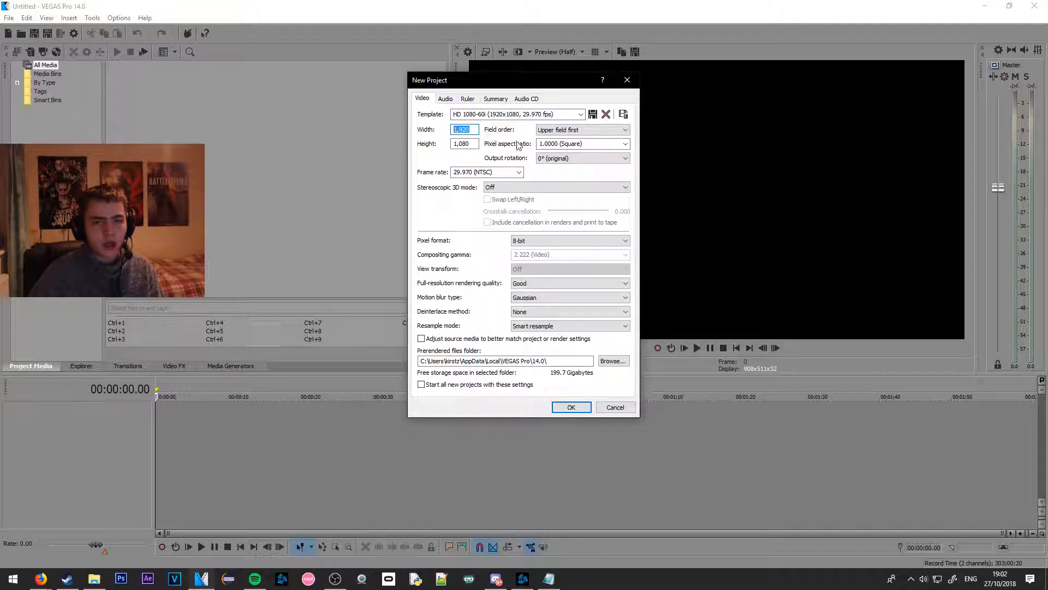
click(627, 80)
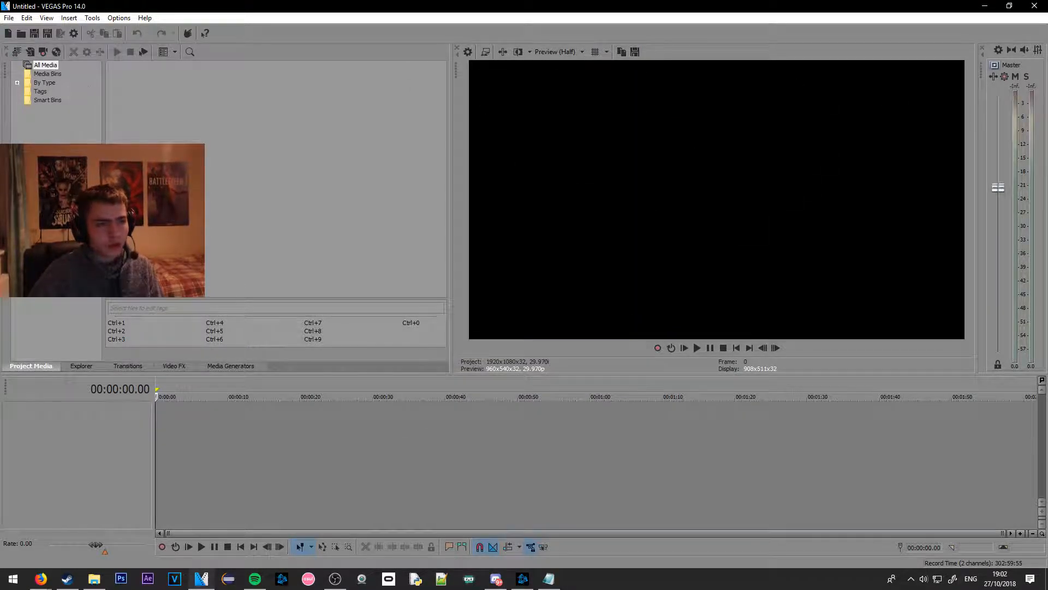
click(8, 18)
click(425, 116)
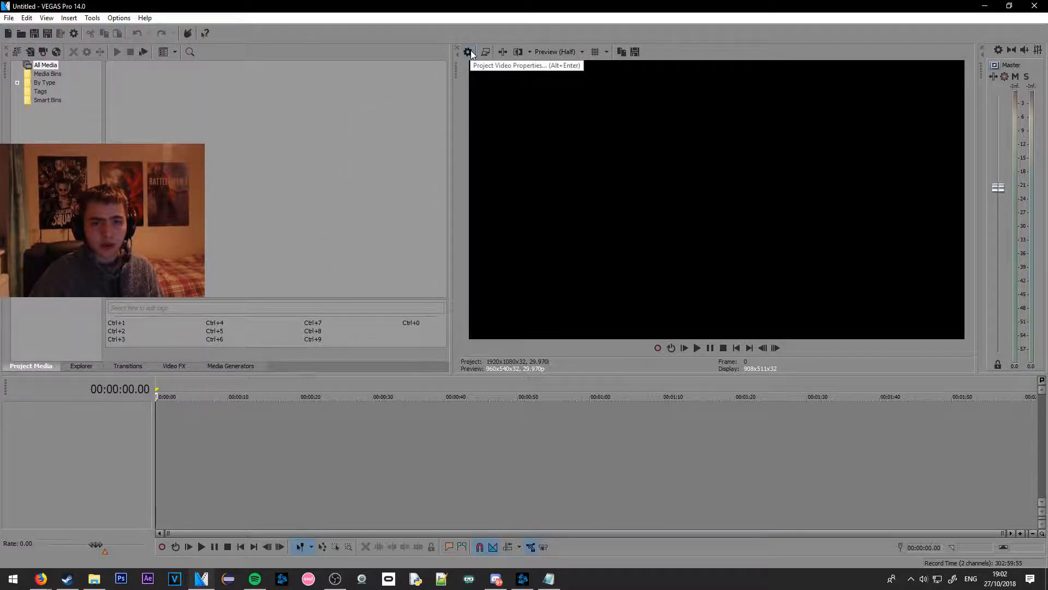
Start a new project and look through its template, frame size, field order, pixel aspect ratio and output rotation settings
click(9, 18)
click(20, 31)
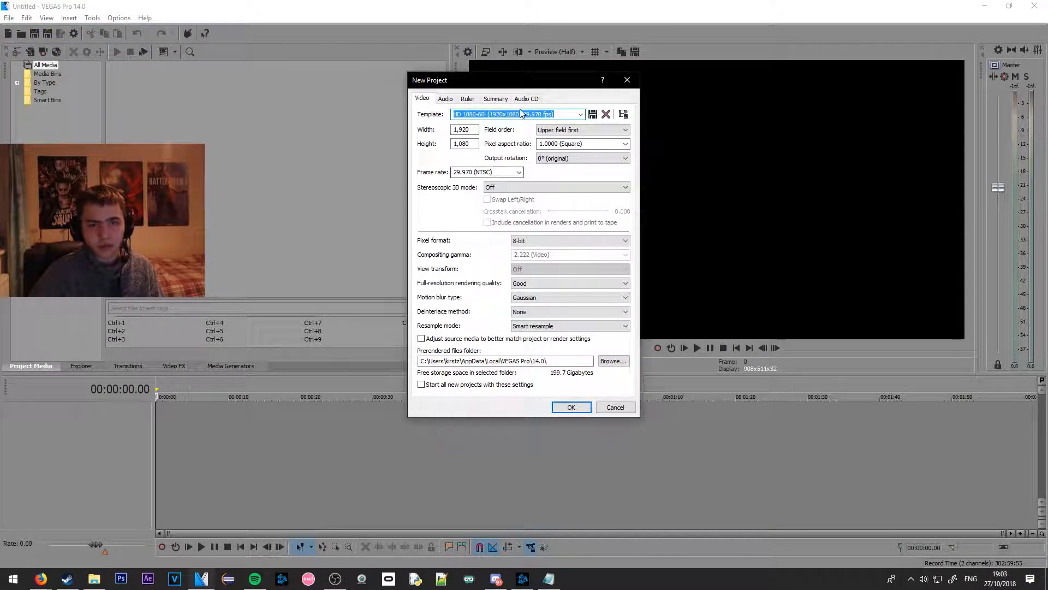
click(562, 114)
drag(551, 114, 368, 108)
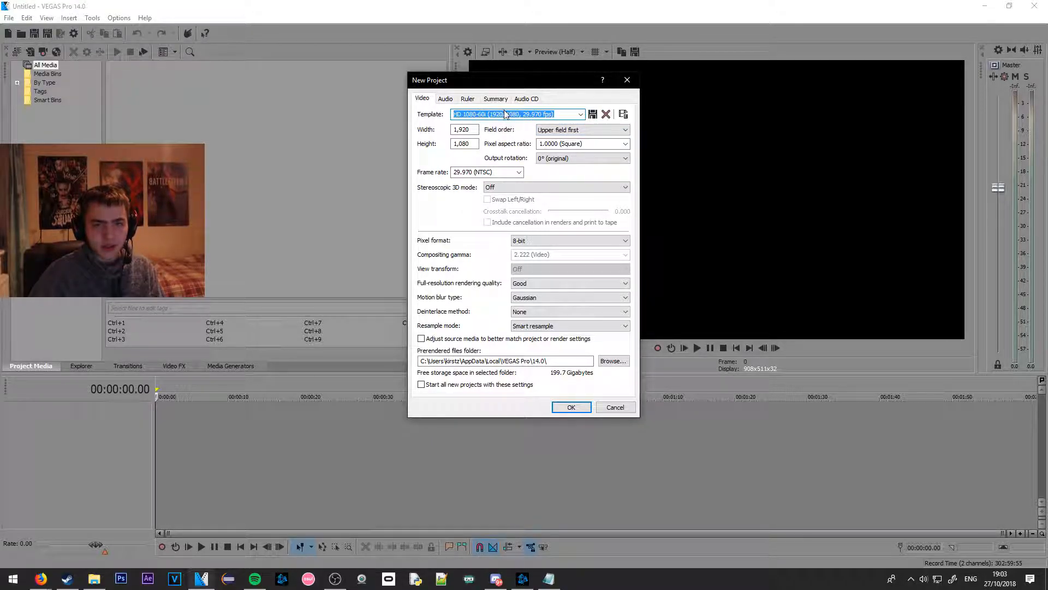
double_click(471, 130)
key(Tab)
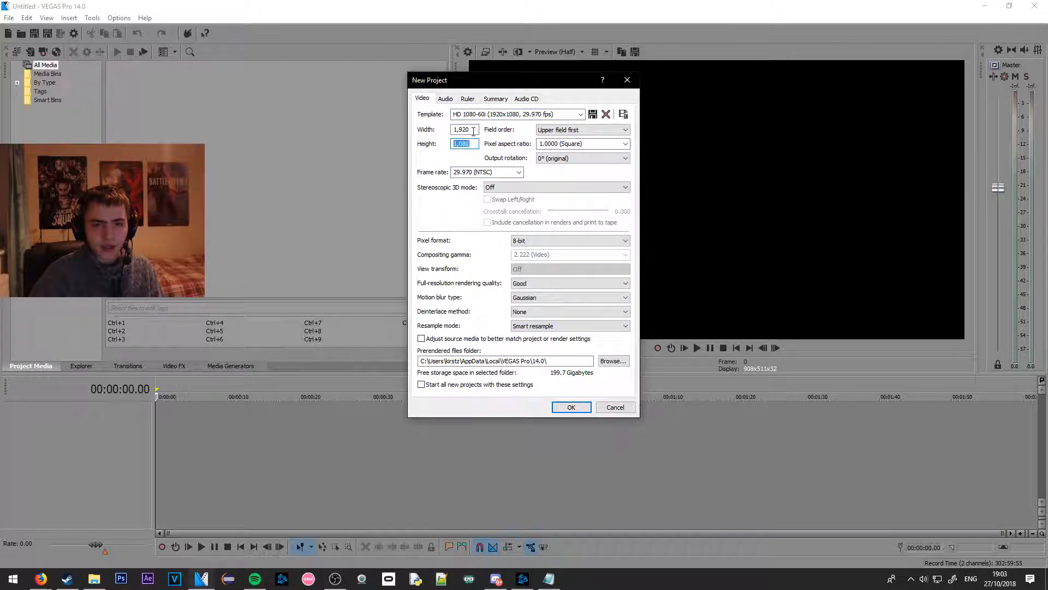
click(556, 130)
click(562, 143)
click(562, 143)
click(563, 159)
click(562, 140)
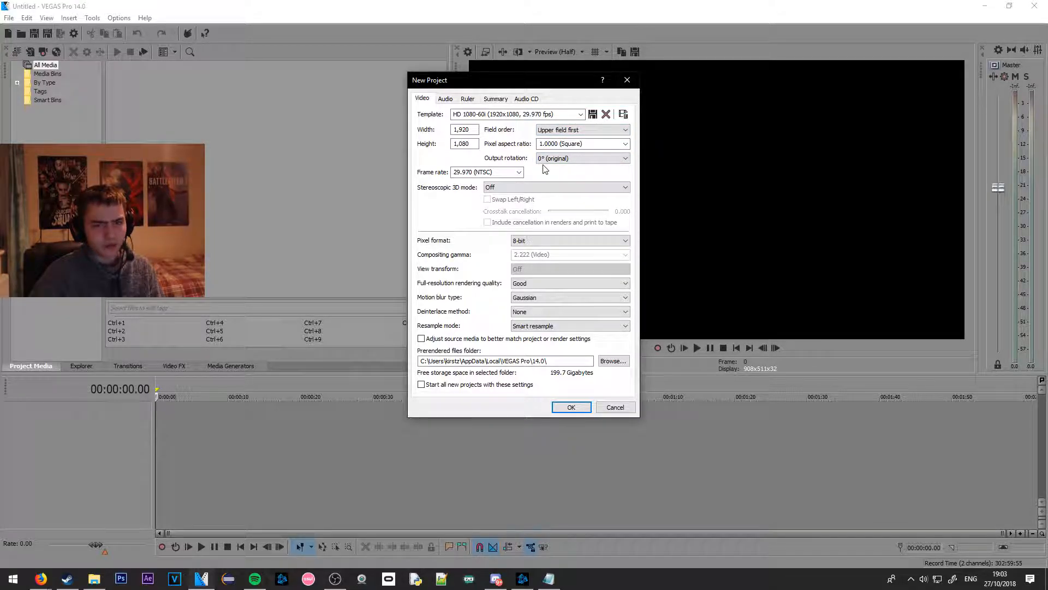
Set the new project's frame rate to 30 fps
click(519, 172)
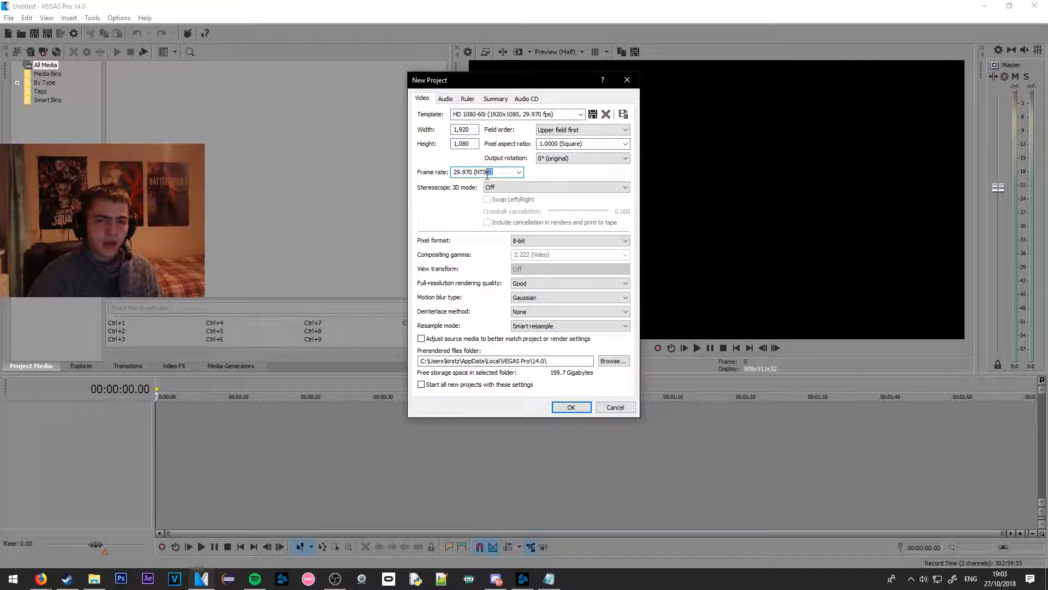
drag(497, 173, 440, 169)
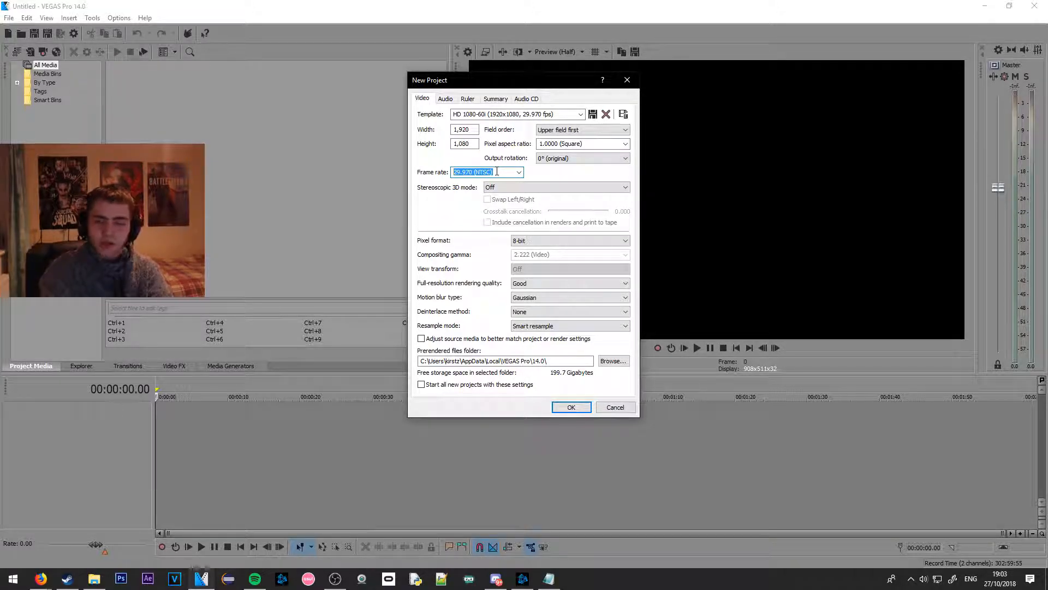
text(60)
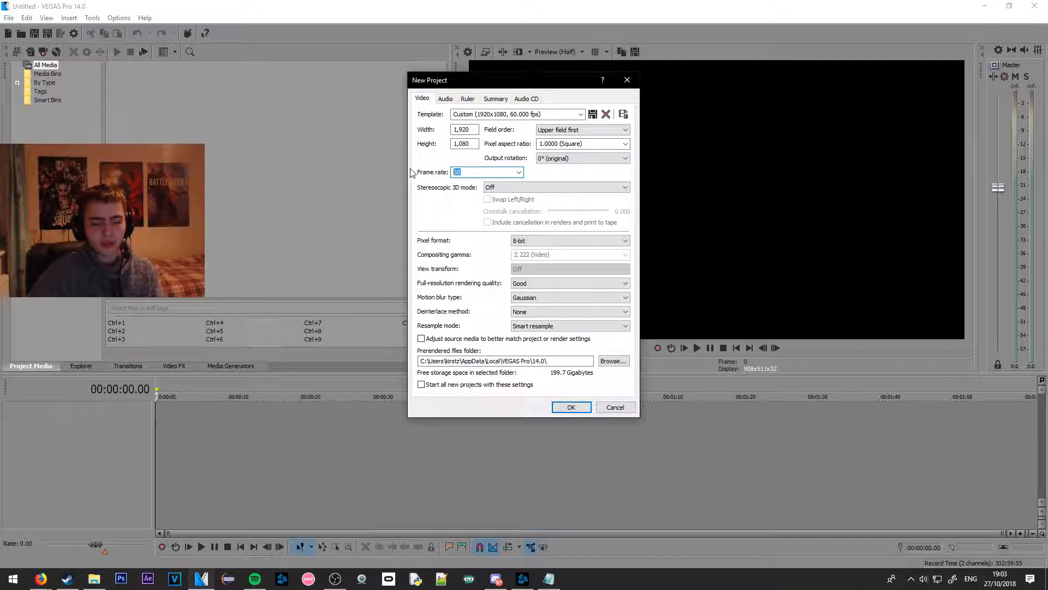
text(30)
Set the new project's frame size to 1280 wide by 720 high
click(468, 129)
text(1280)
key(Tab)
text(720)
key(Tab)
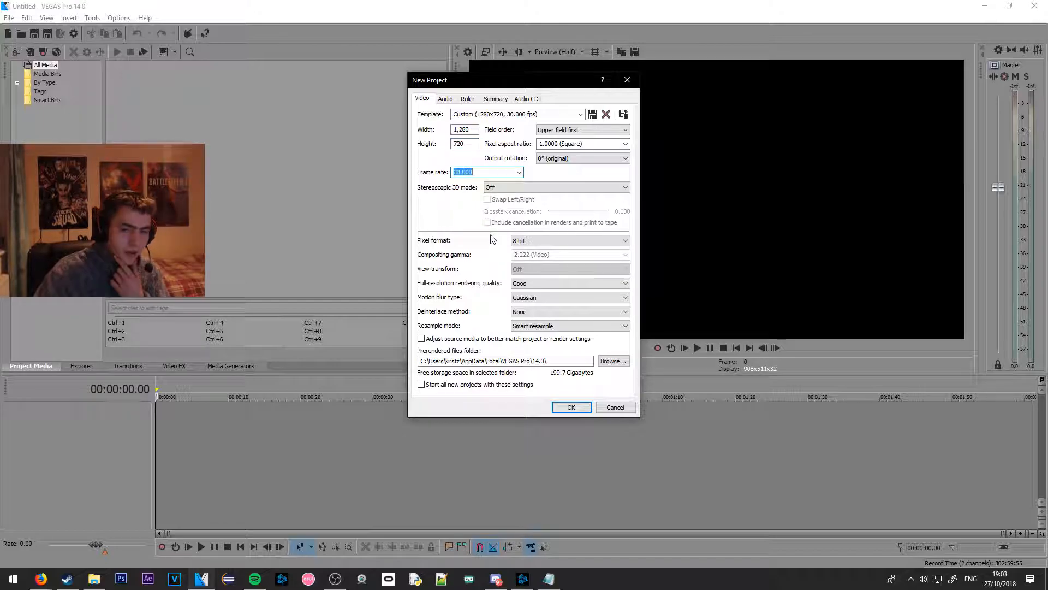
Examine the new project's pixel format, motion blur type and full-resolution rendering quality options, and recheck its frame rate and size
click(531, 242)
click(527, 243)
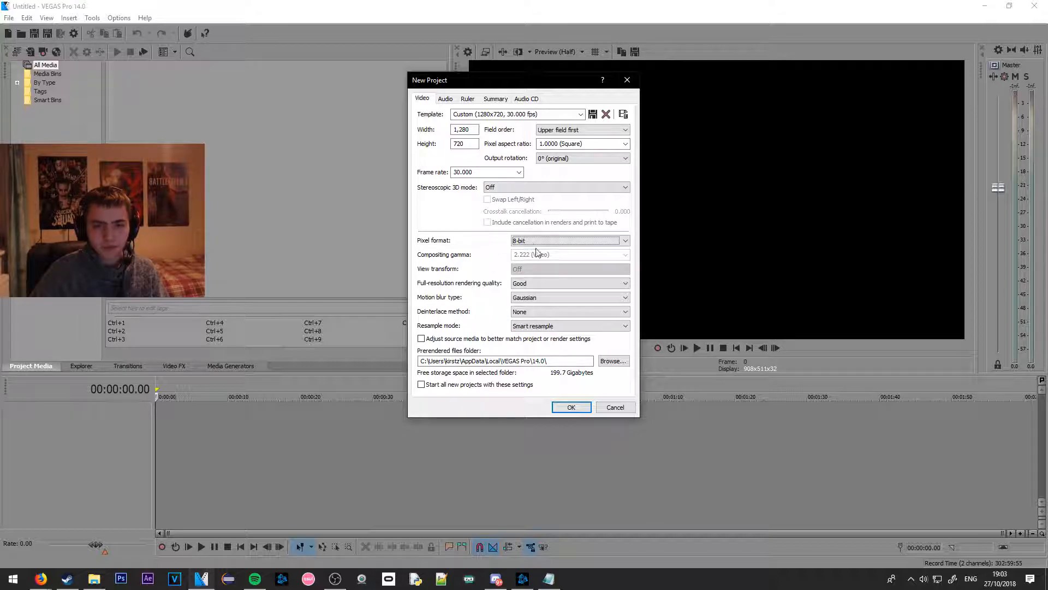
click(542, 297)
click(542, 297)
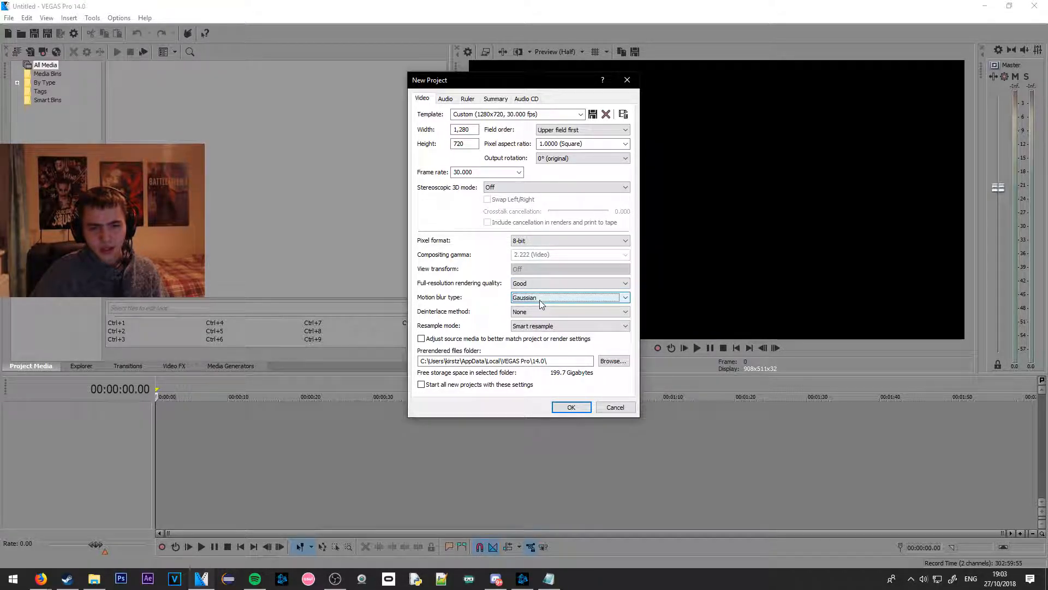
click(536, 284)
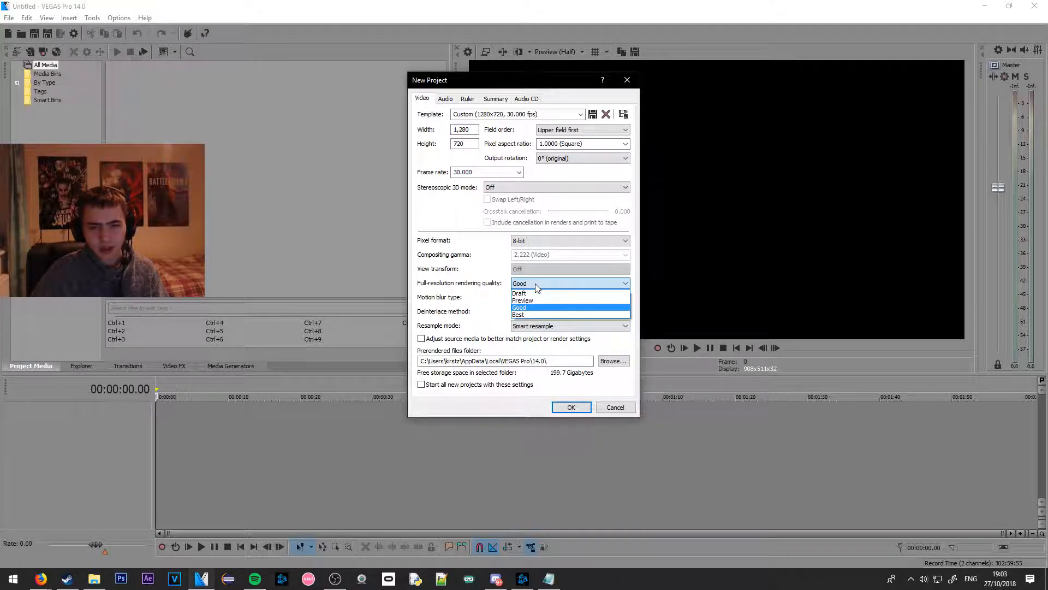
click(536, 284)
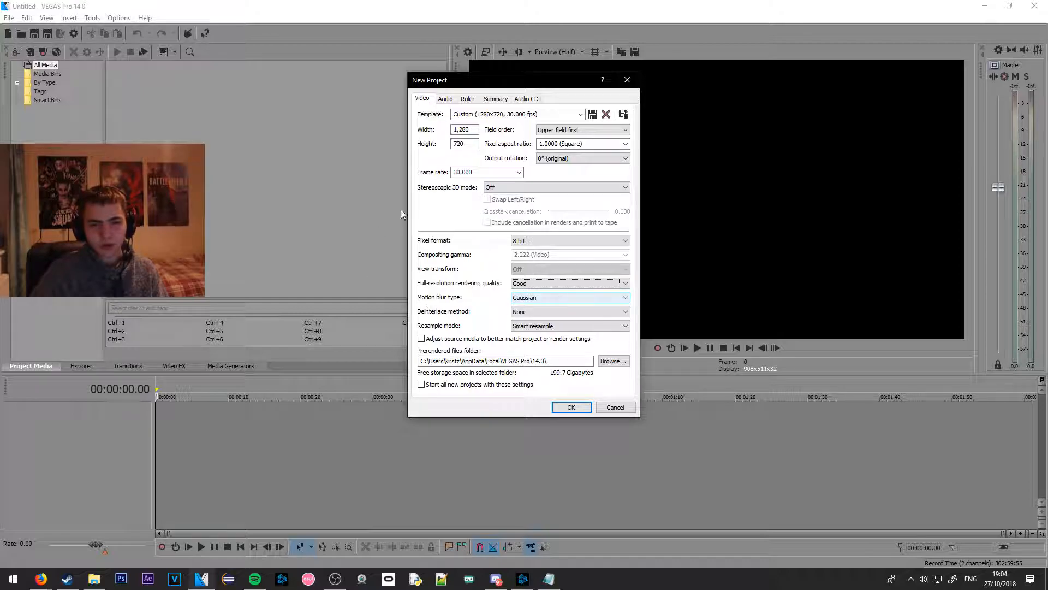
drag(477, 173, 433, 179)
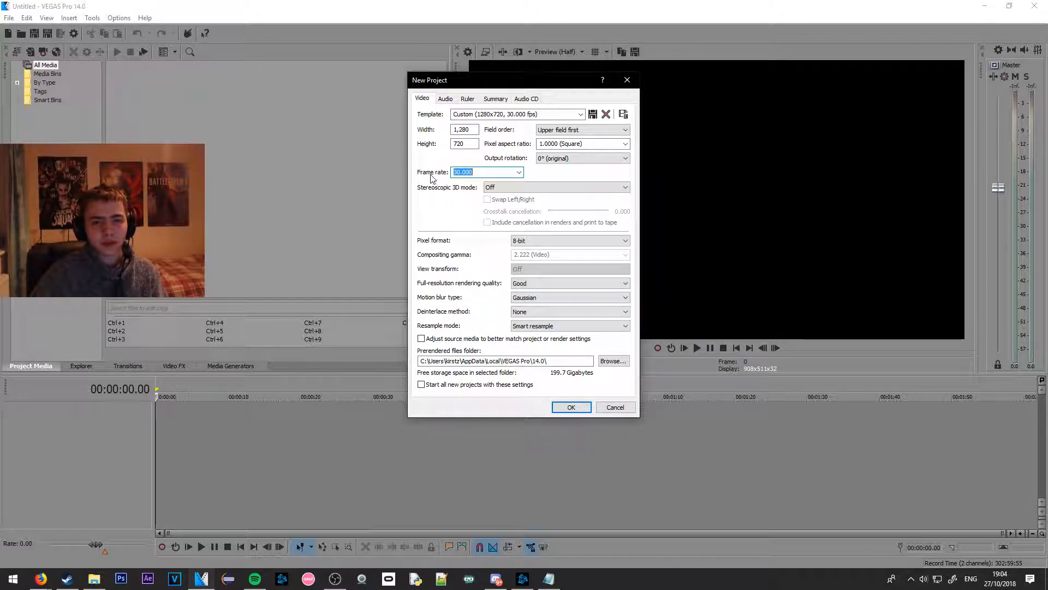
drag(469, 143, 445, 132)
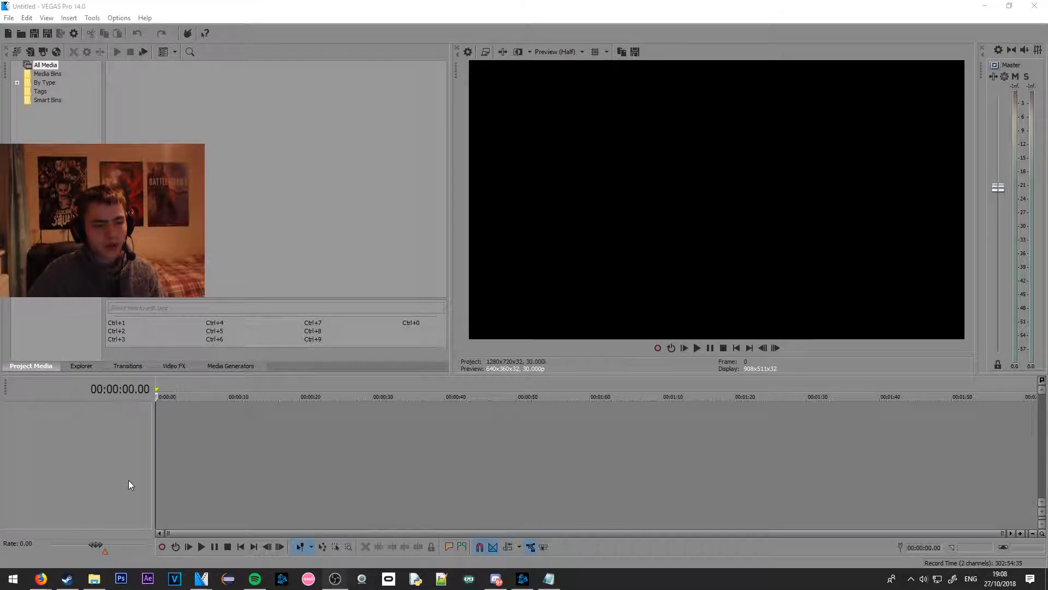
Import the untitled5 video from the Videos folder into the project media
click(94, 578)
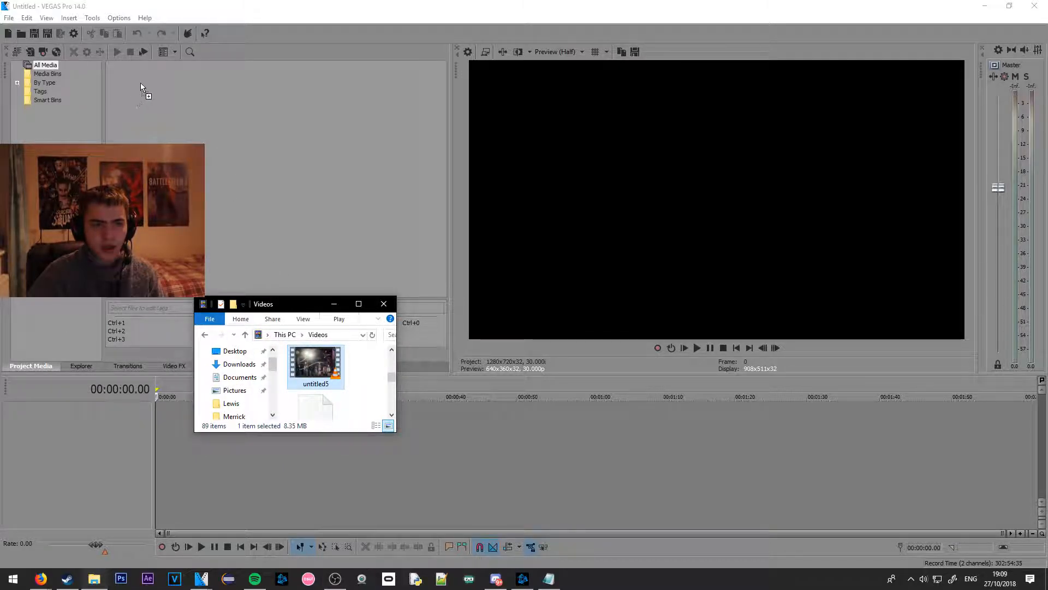
drag(244, 151, 243, 152)
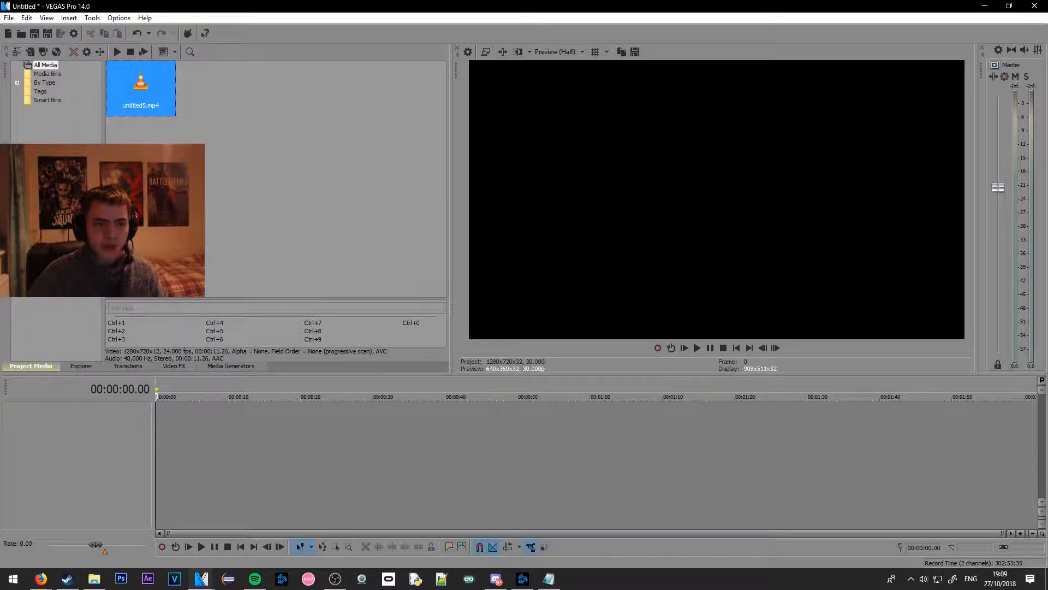
click(128, 257)
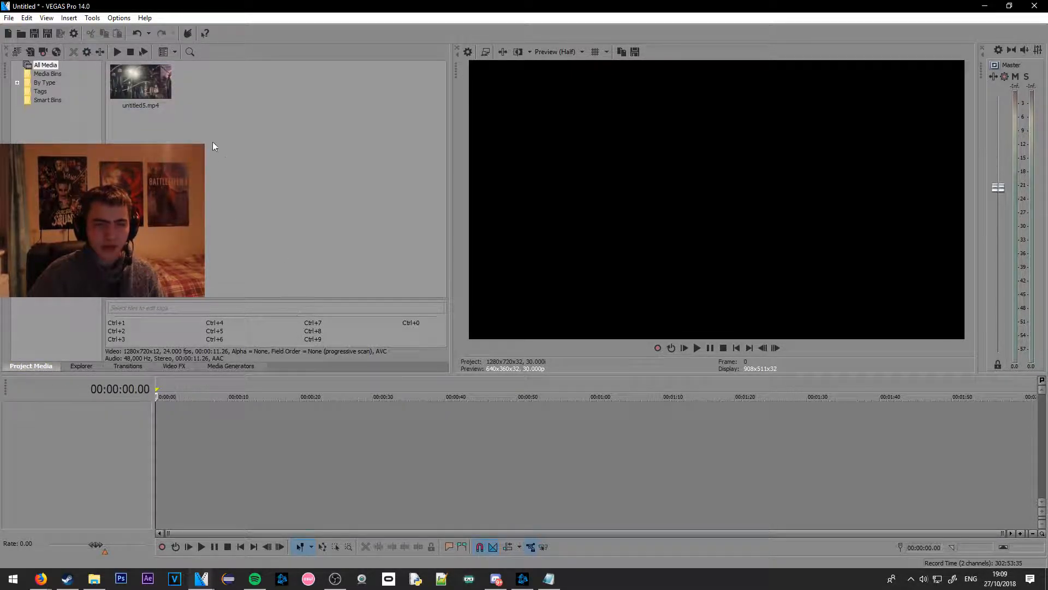
Add untitled5.mp4 to the start of the empty timeline and match the project's video settings to it
drag(119, 78, 169, 140)
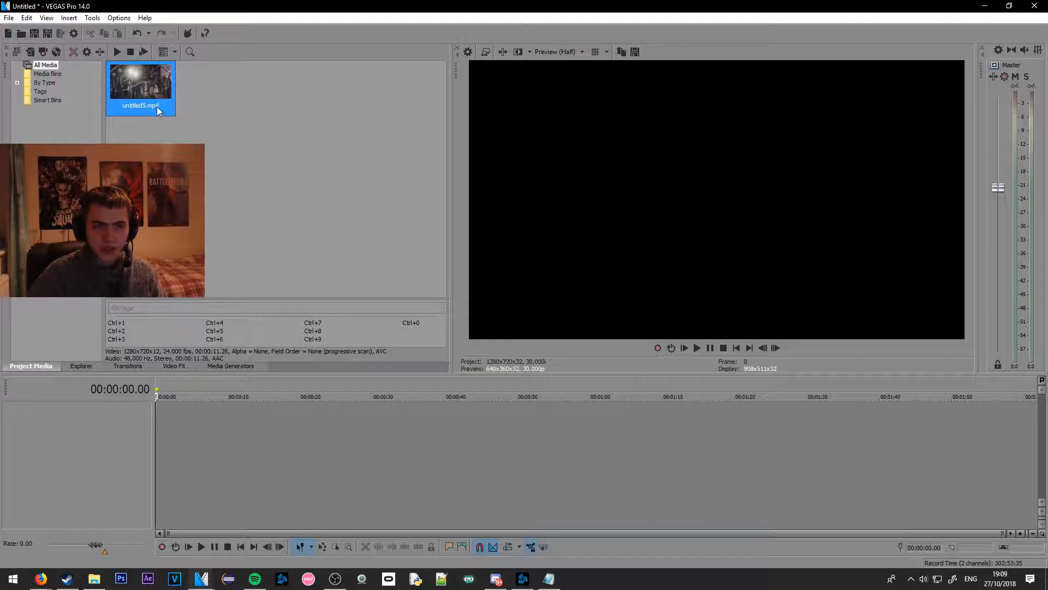
drag(301, 362, 148, 421)
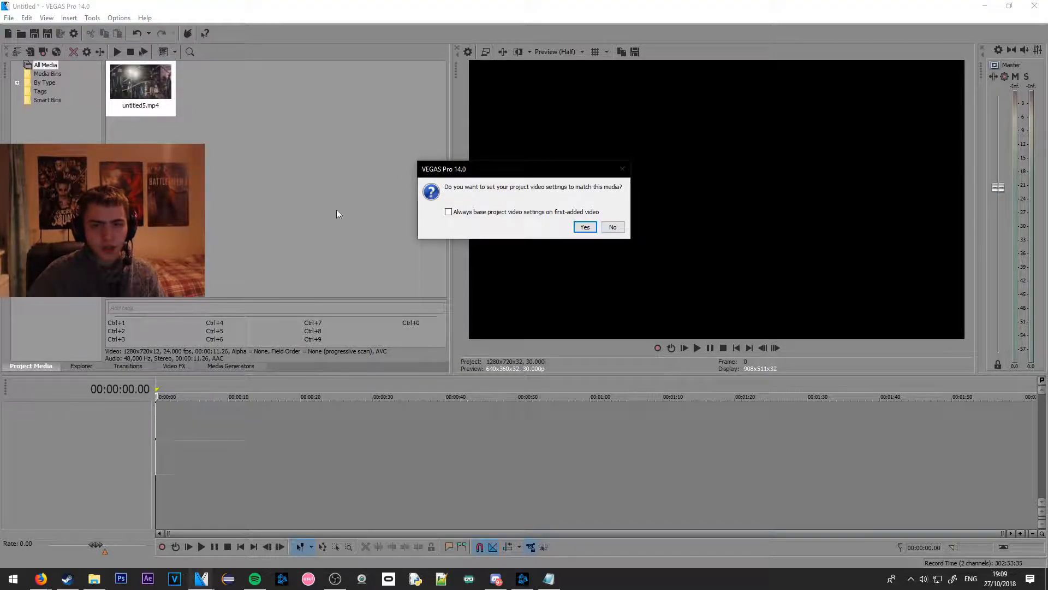
drag(500, 172, 376, 179)
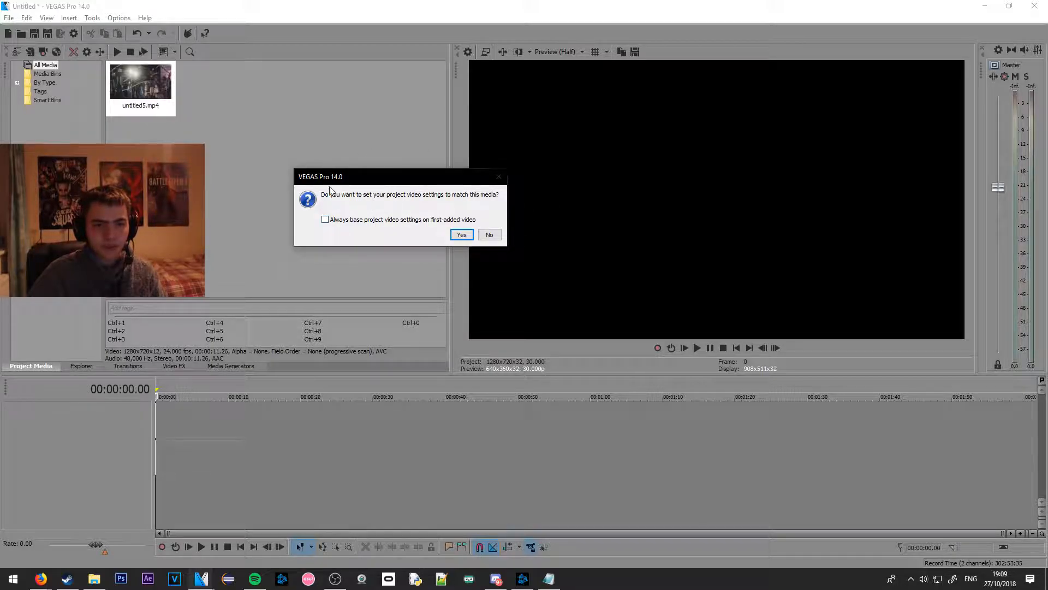
drag(379, 178, 402, 195)
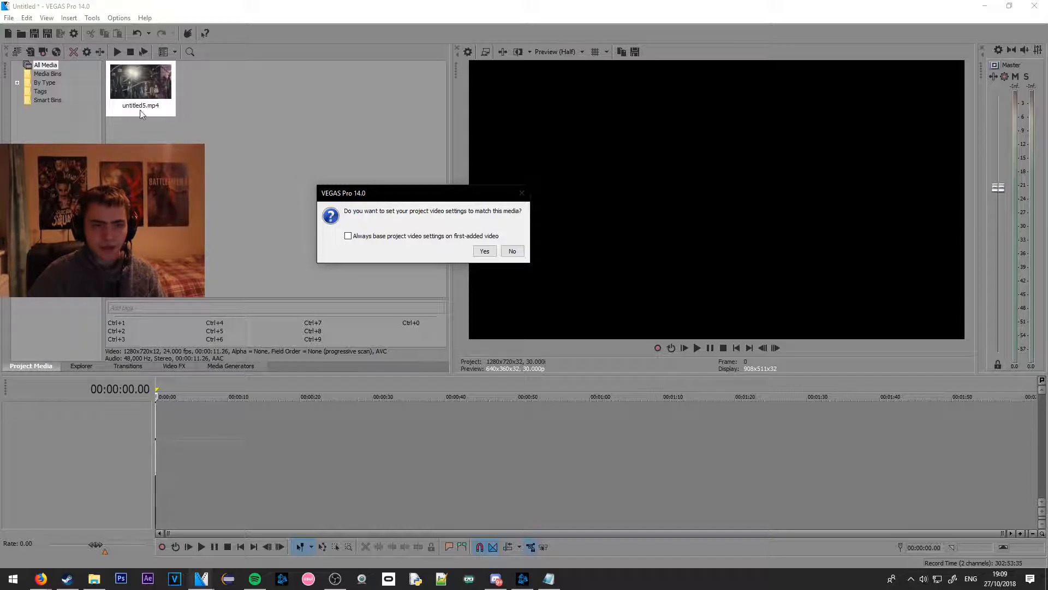
click(484, 251)
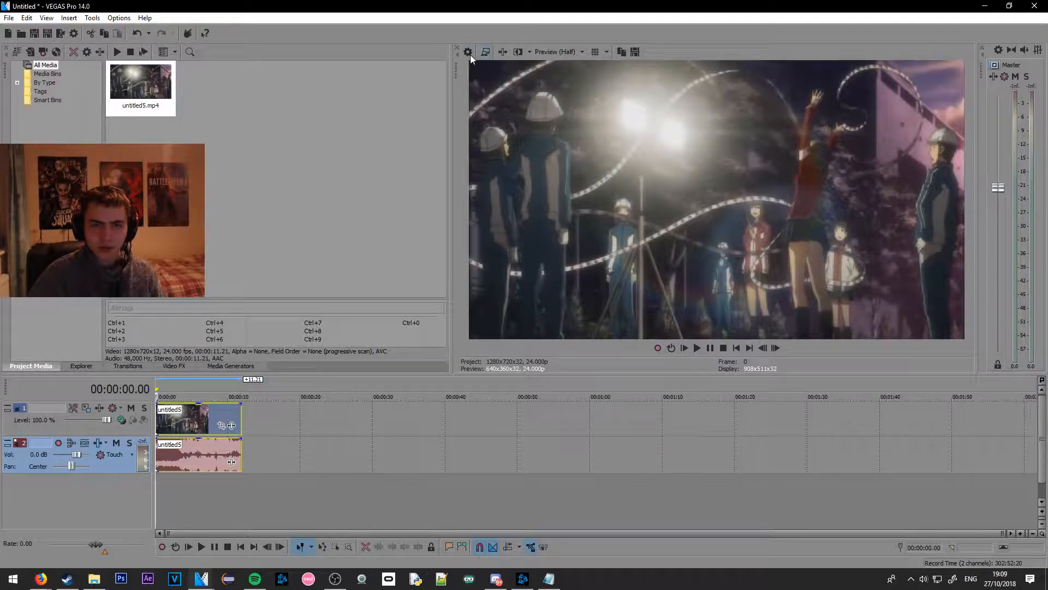
Check the frame size and frame rate in the project's video properties, and close them
click(468, 52)
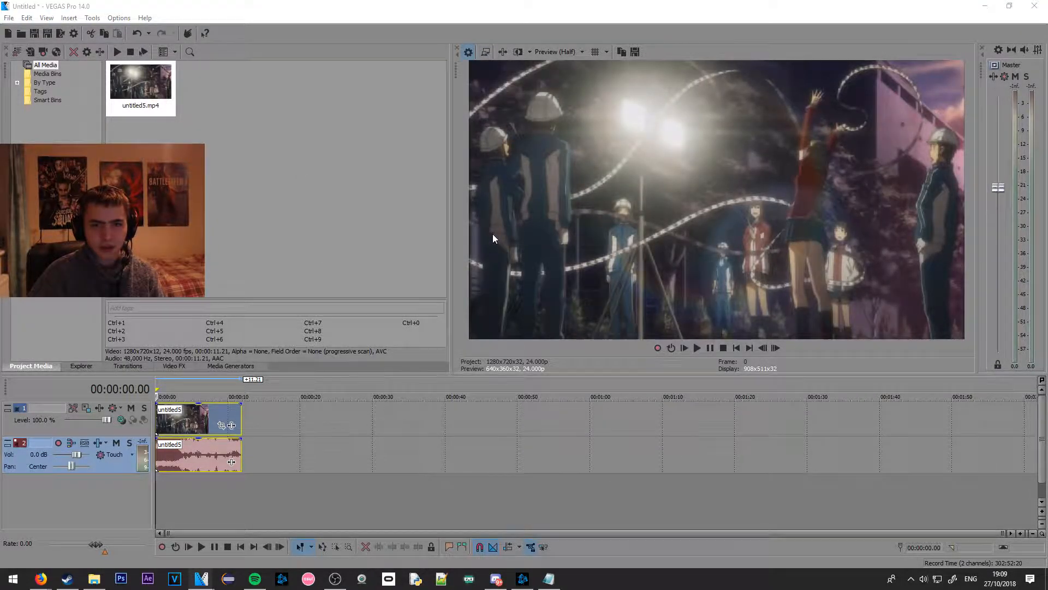
click(471, 145)
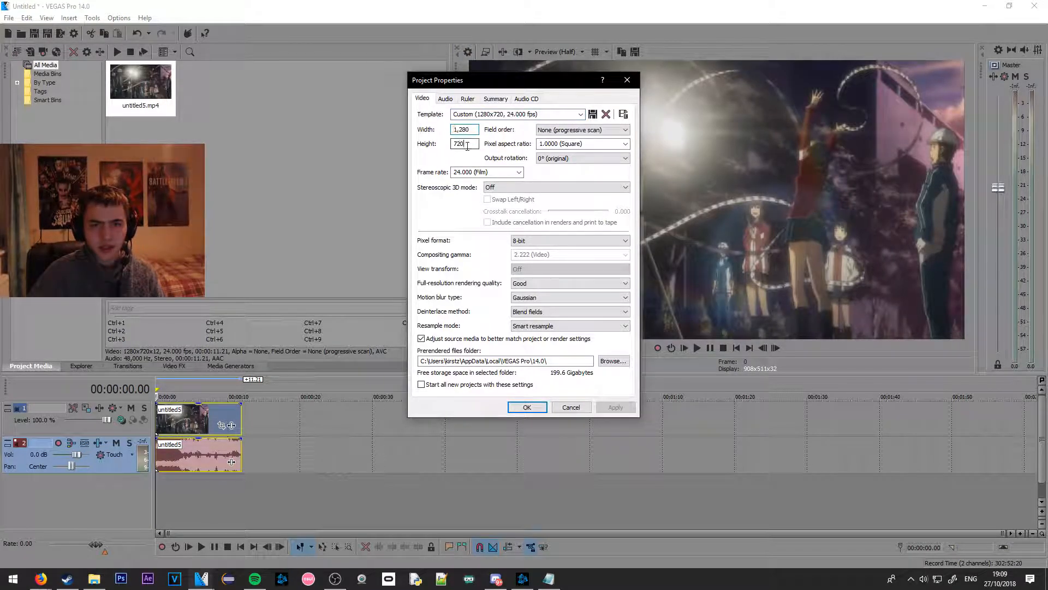
click(454, 172)
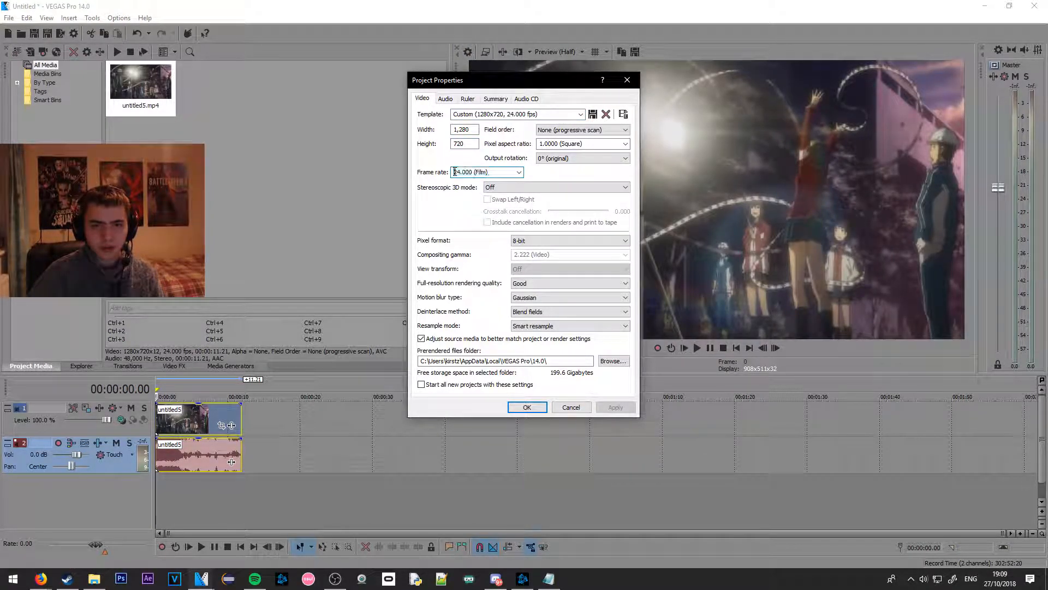
drag(502, 86, 280, 28)
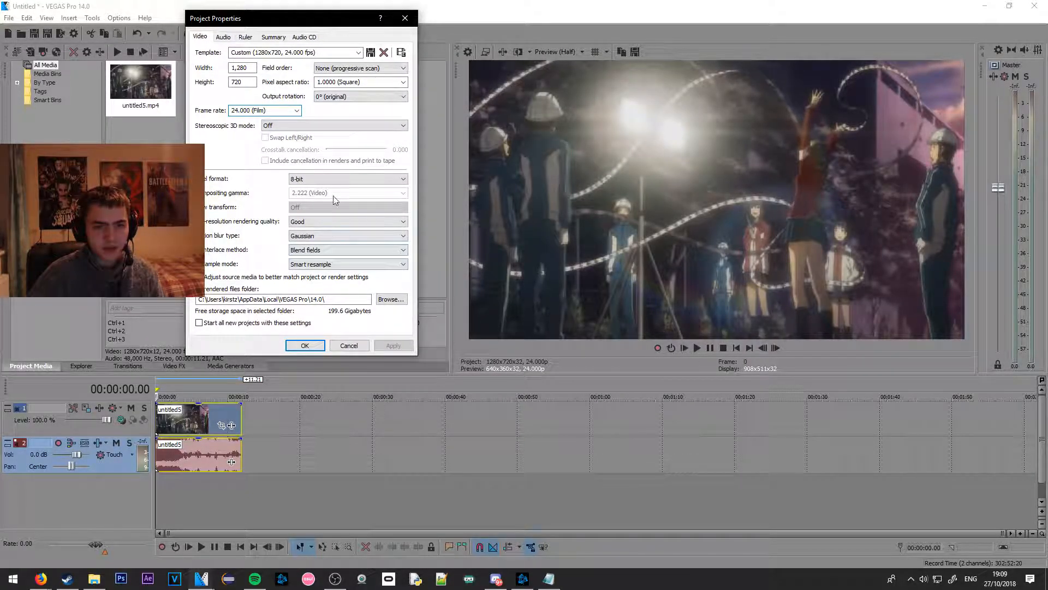
click(305, 345)
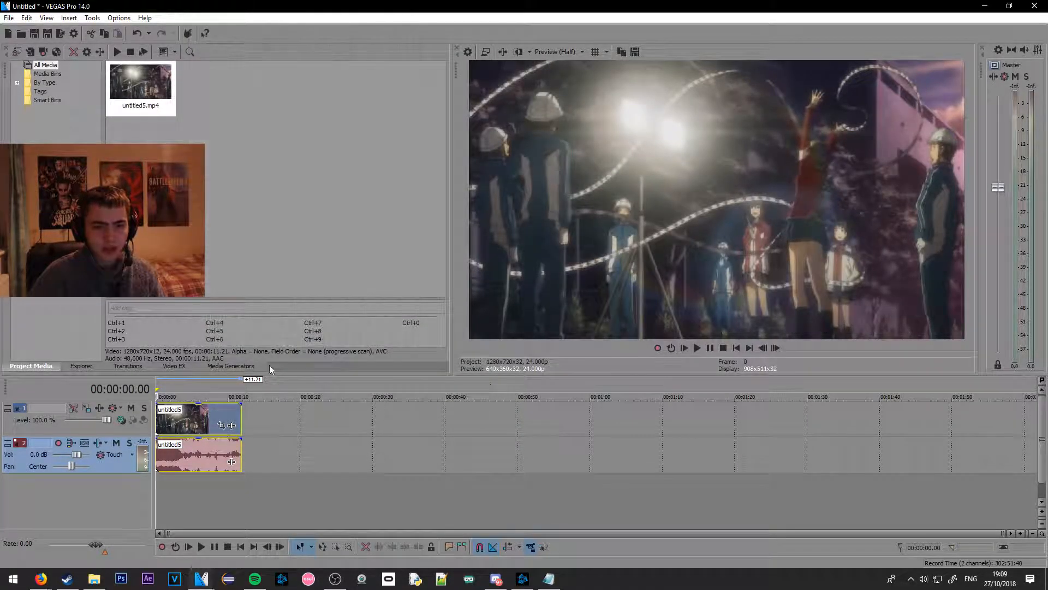
Start a new project without saving the current one, check the default frame rate in its settings, and cancel
click(173, 427)
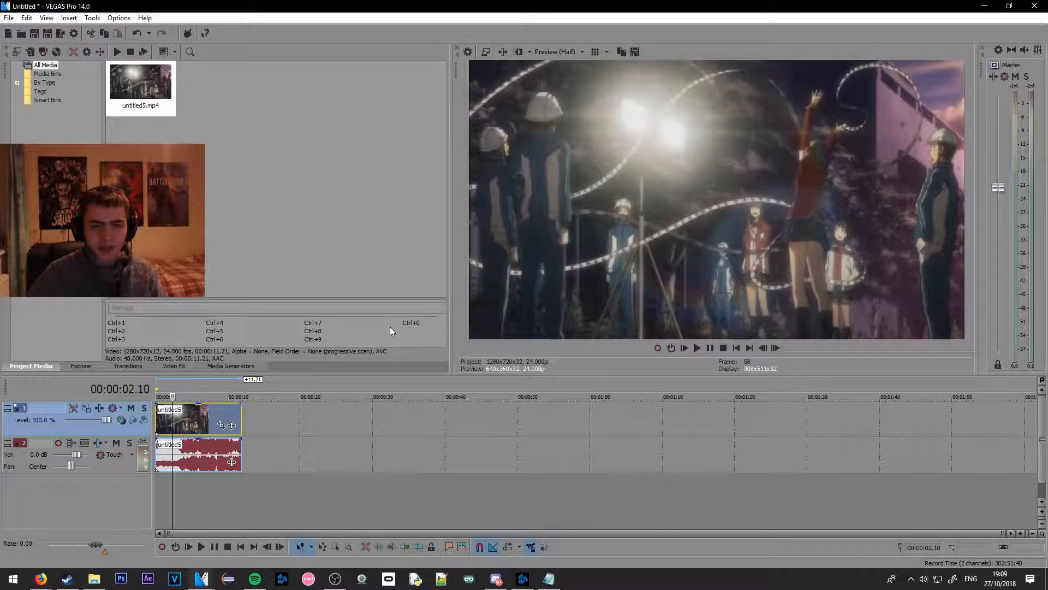
click(11, 20)
click(22, 32)
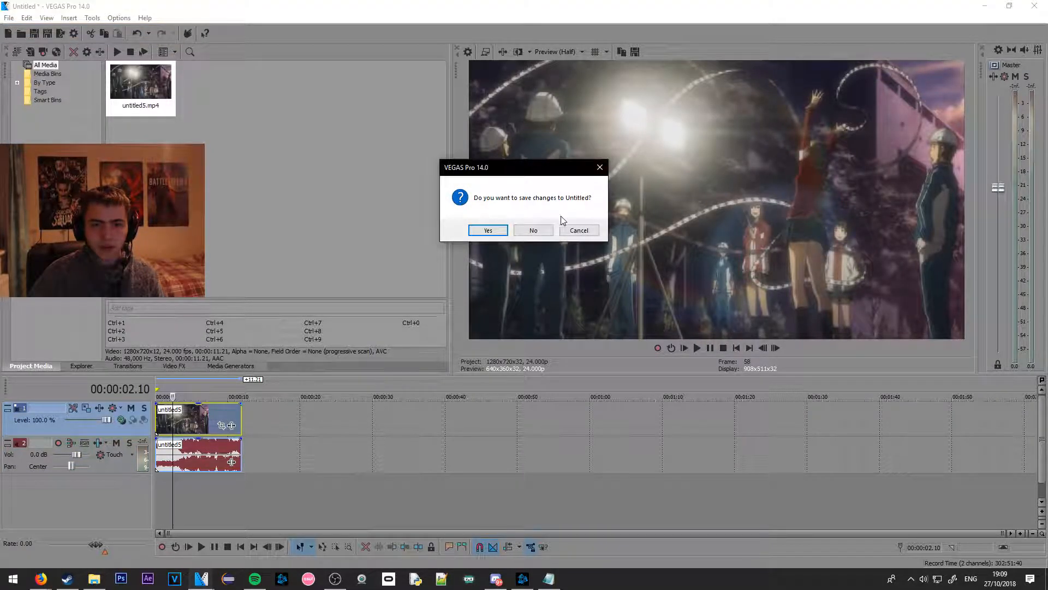
click(530, 231)
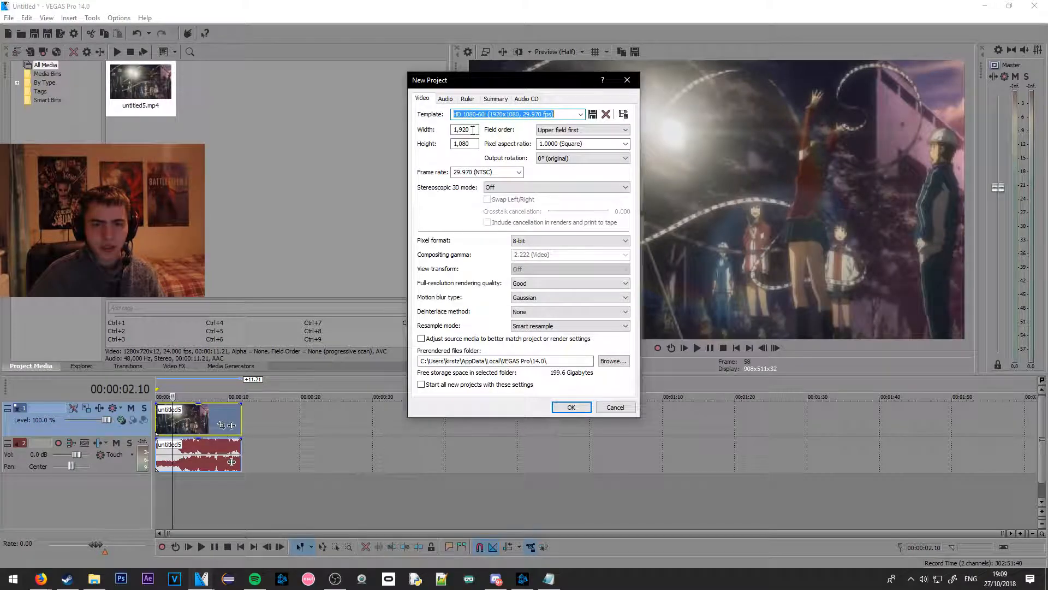
click(492, 172)
click(627, 79)
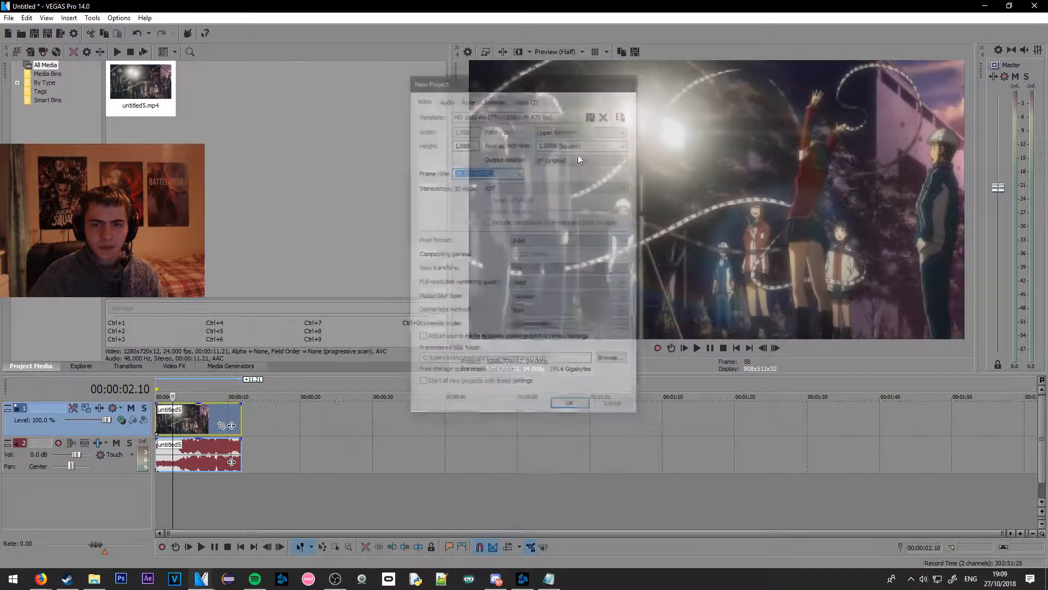
Remove the untitled5 clip from the timeline and switch the window layout to Default Layout
click(197, 424)
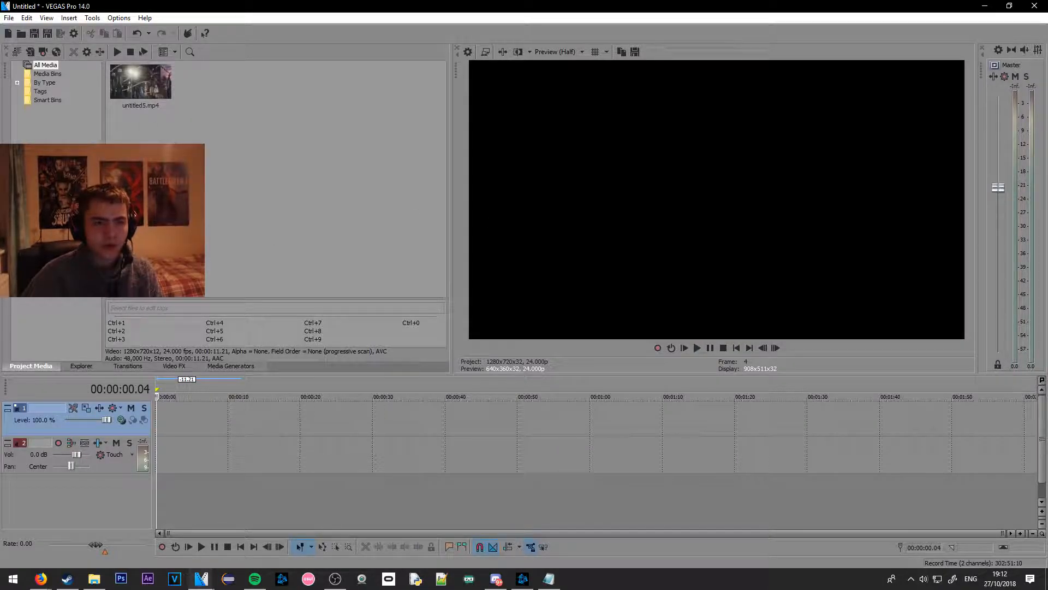
click(146, 99)
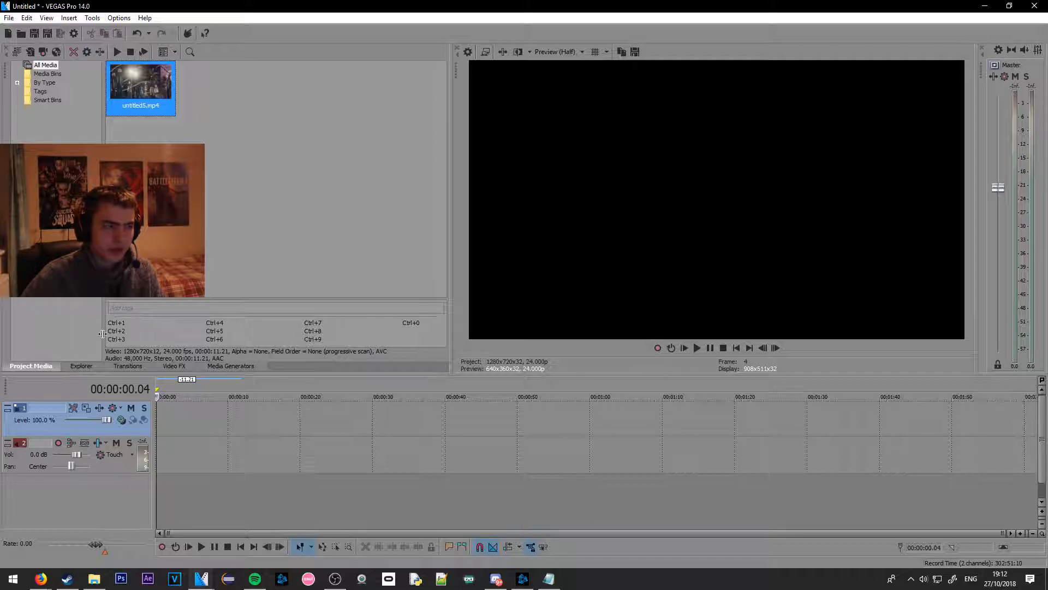
click(68, 17)
mouse_move(92, 17)
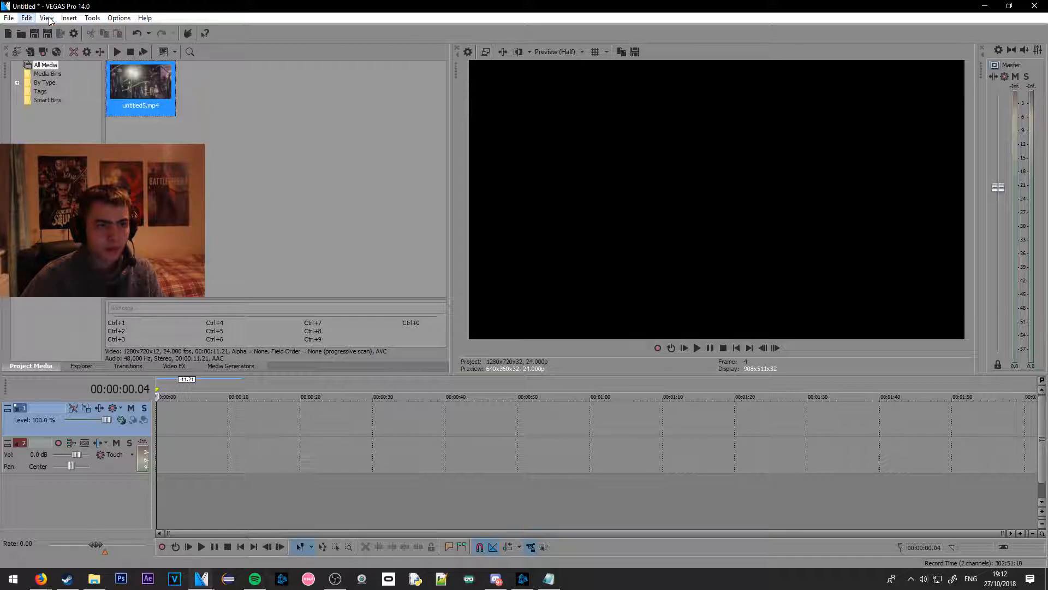
mouse_move(47, 19)
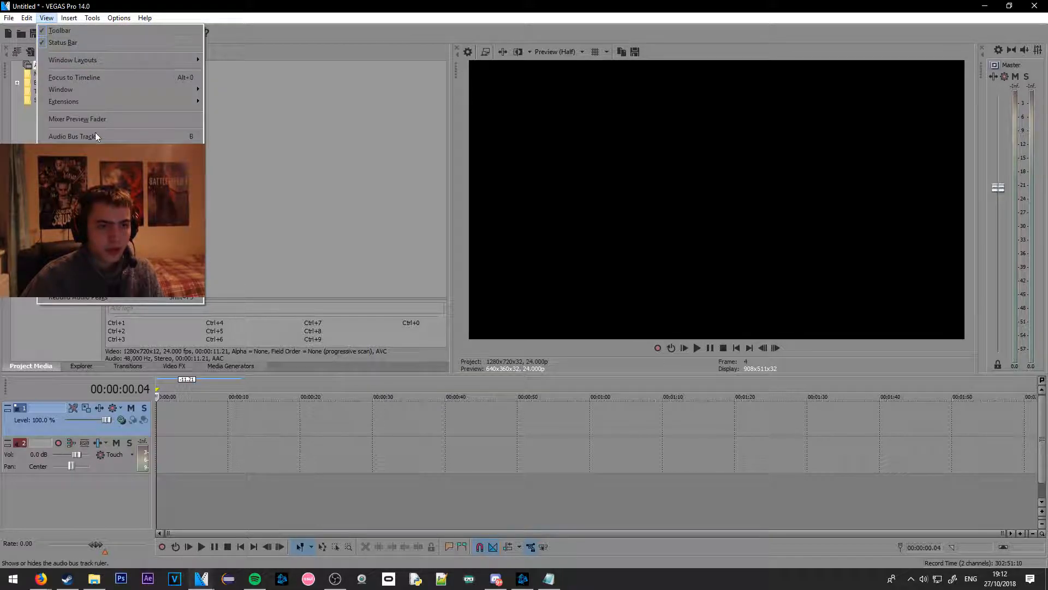
mouse_move(86, 56)
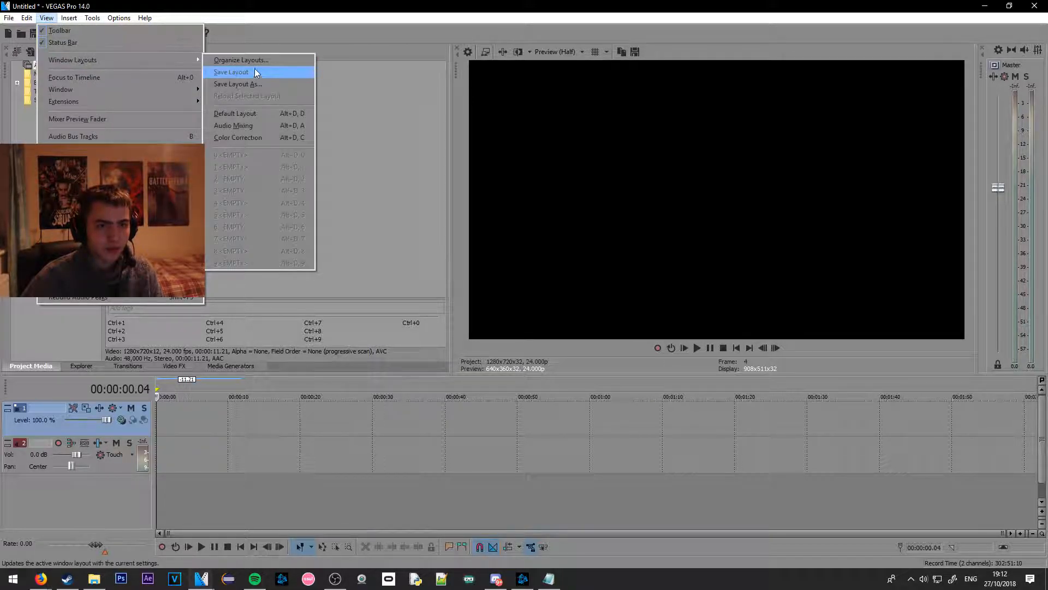
click(242, 116)
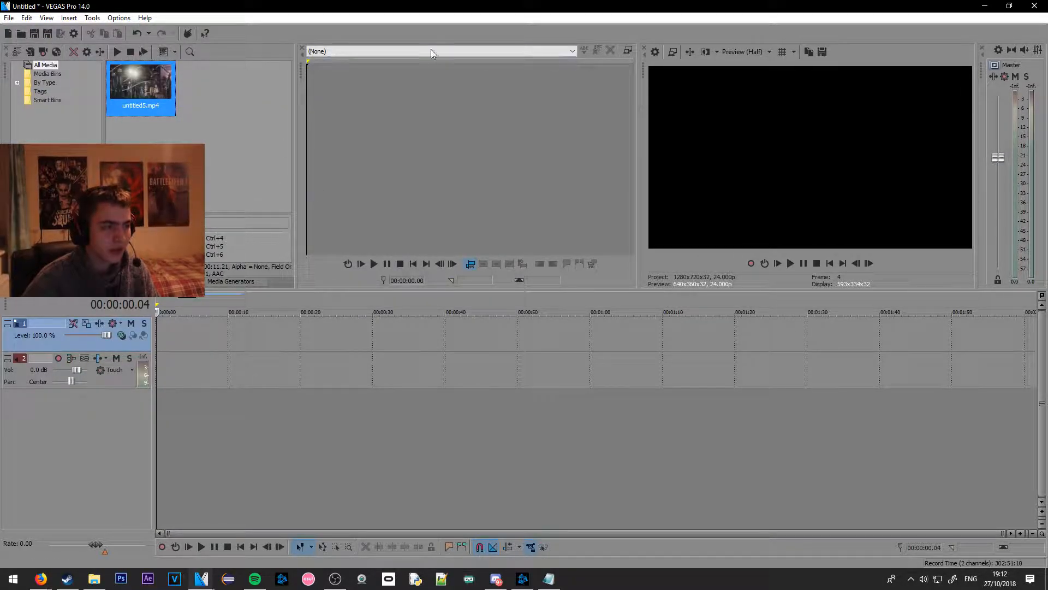
Try out time selections in the empty Trimmer and load untitled5.mp4 into it
drag(409, 78, 484, 106)
drag(342, 107, 493, 118)
click(493, 118)
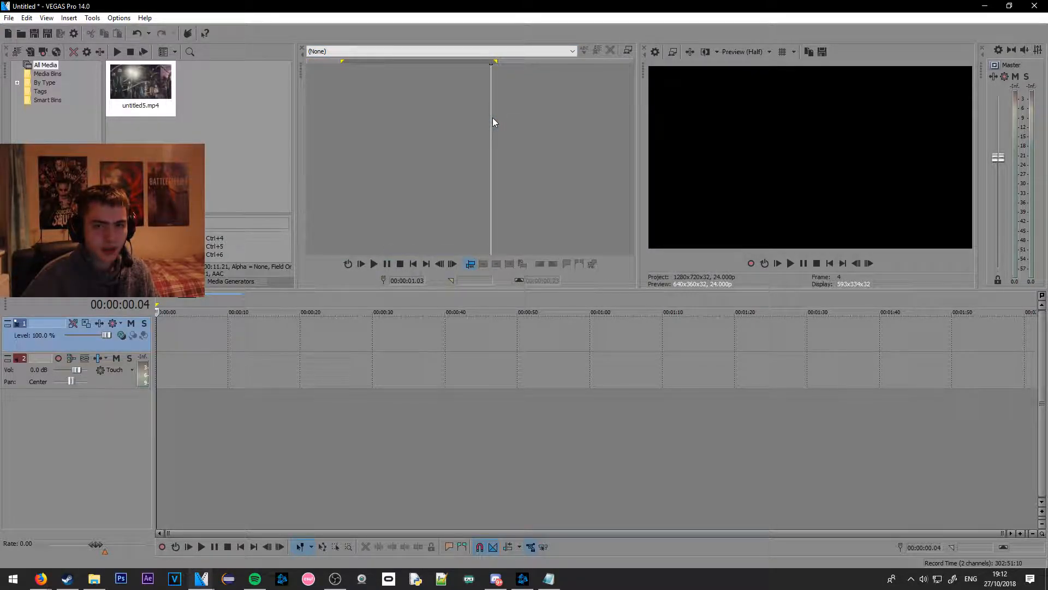
drag(401, 107, 267, 96)
click(308, 98)
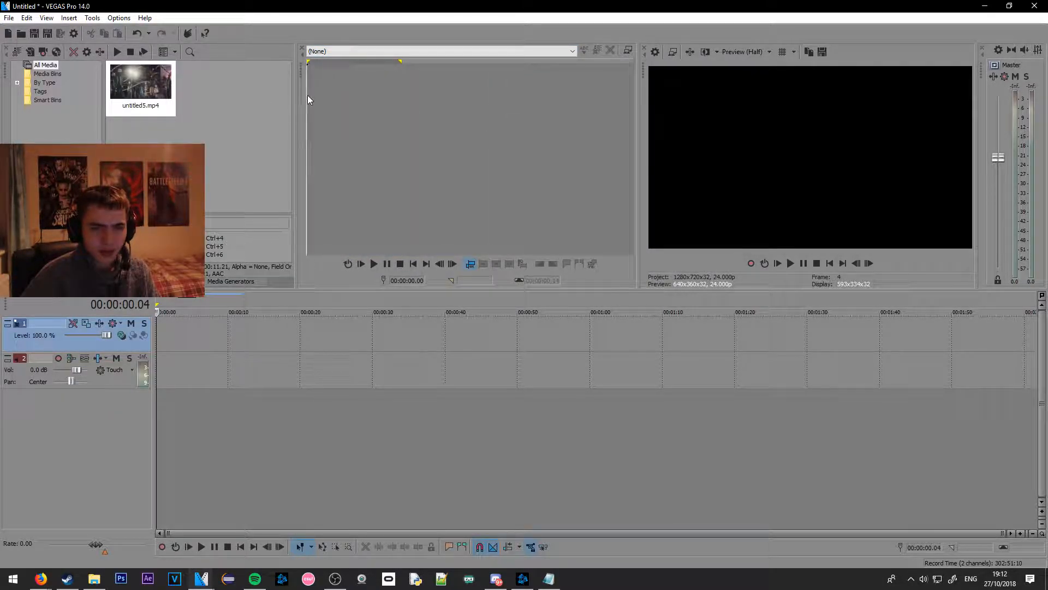
click(135, 100)
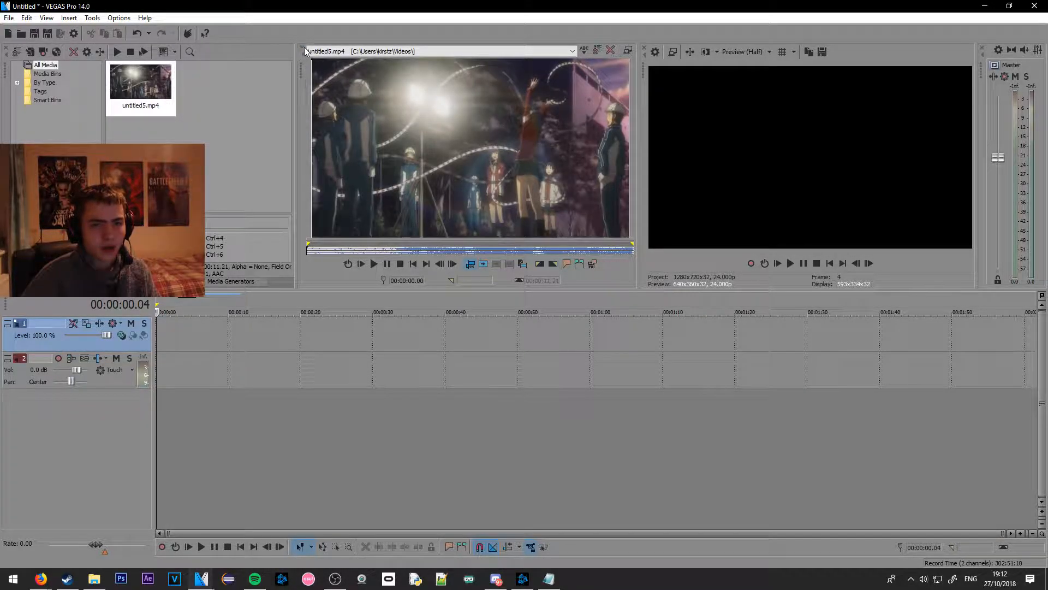
Close the Trimmer and resize the workspace so the project media and video preview areas are larger than the default layout
click(301, 50)
drag(637, 142, 472, 142)
click(49, 19)
click(493, 84)
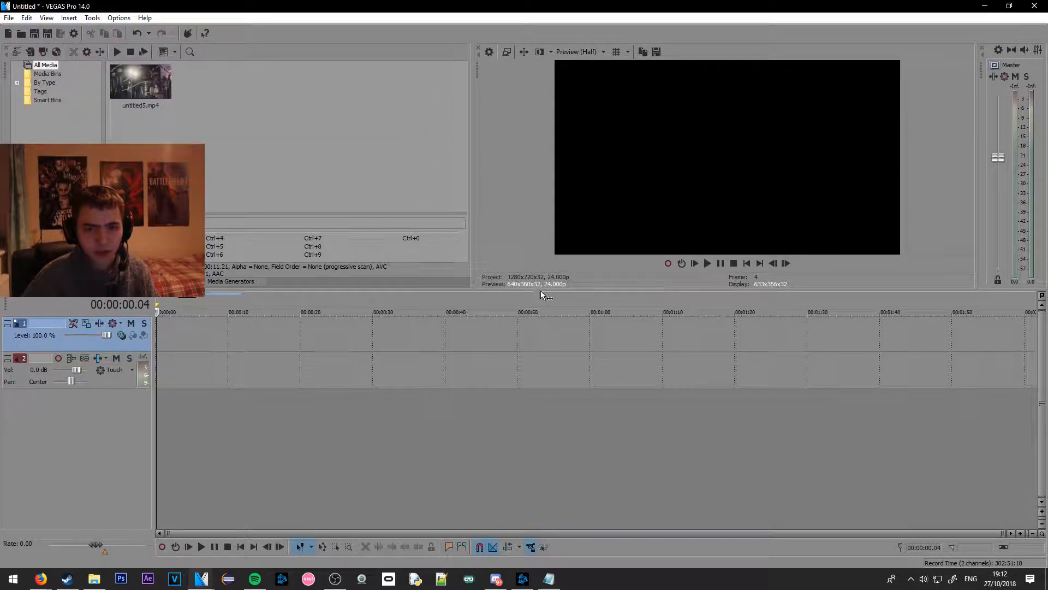
drag(544, 289, 553, 371)
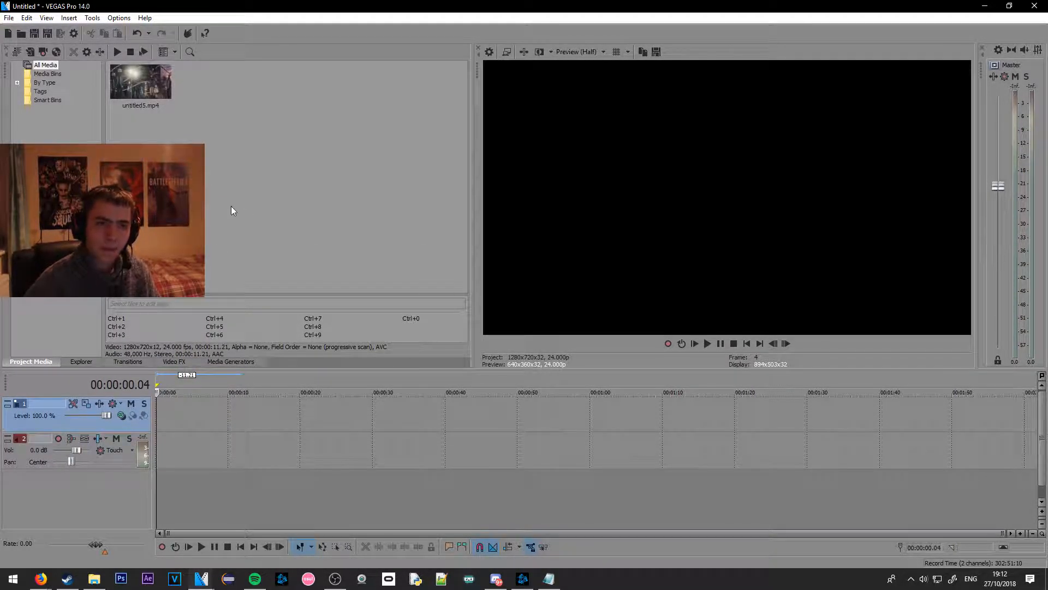
drag(473, 290, 510, 290)
drag(556, 375, 560, 355)
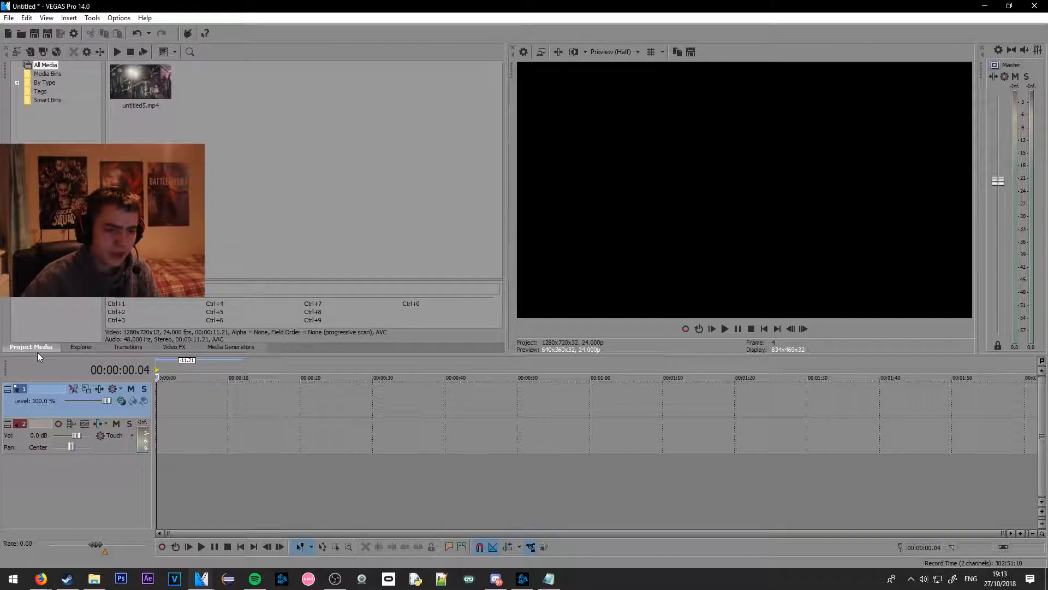
Import the pedo video from the Videos folder into the project media and select it
click(140, 84)
click(94, 578)
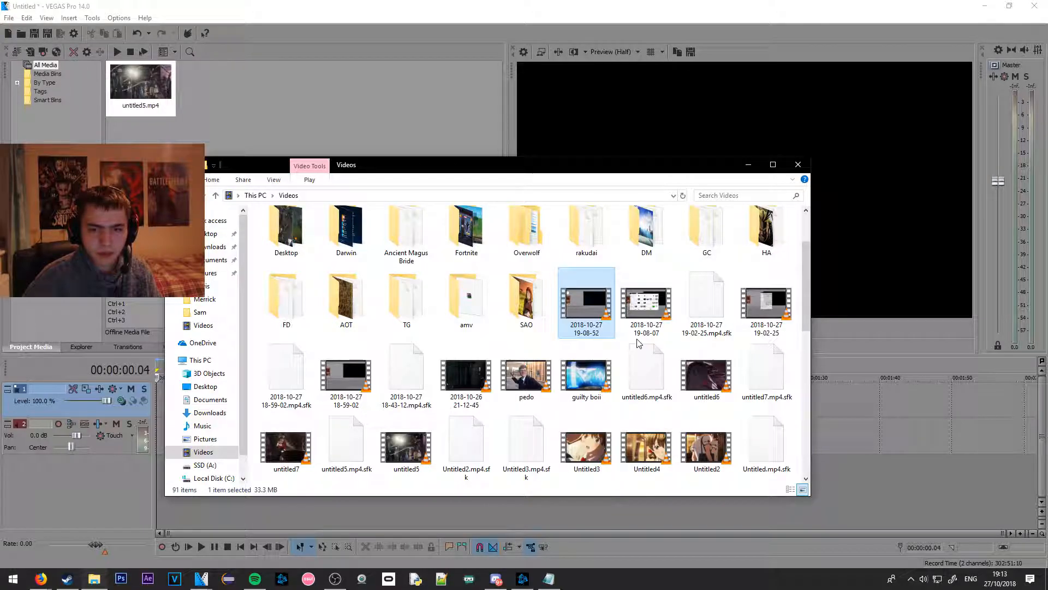
drag(640, 327, 279, 143)
drag(352, 133, 636, 328)
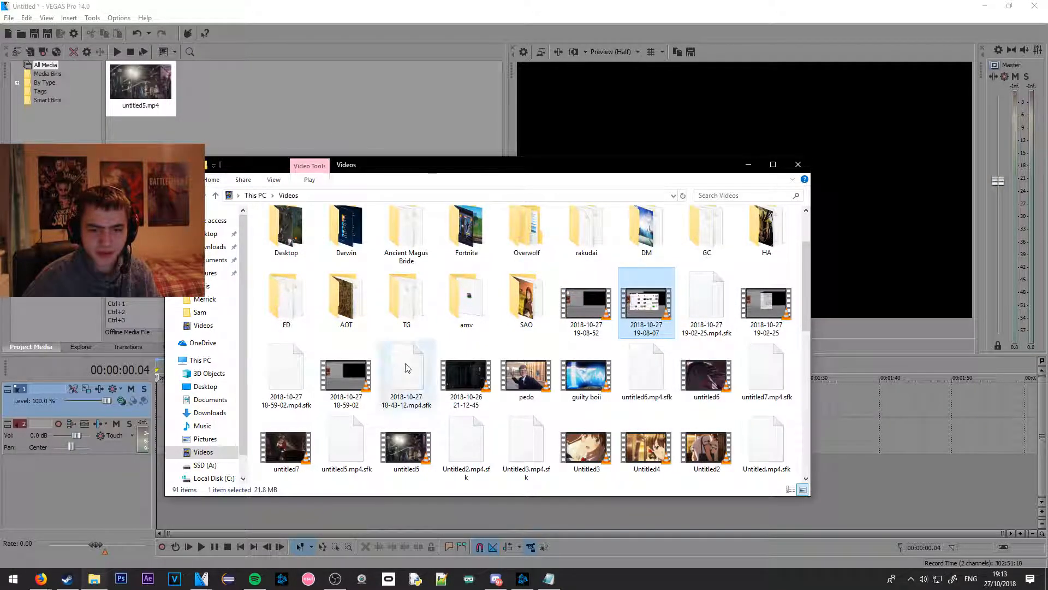
drag(531, 379, 343, 119)
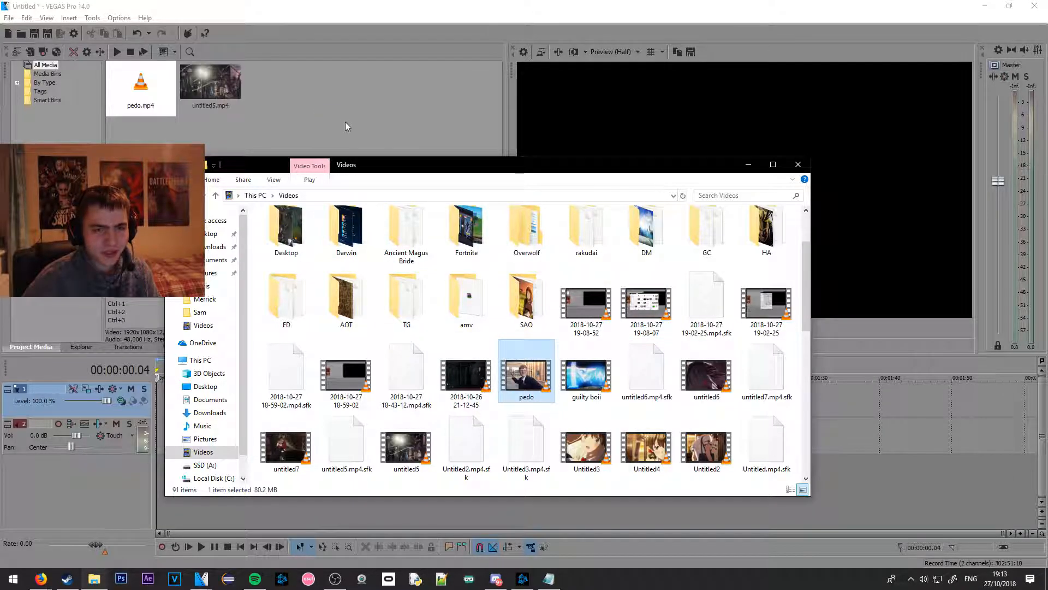
click(161, 97)
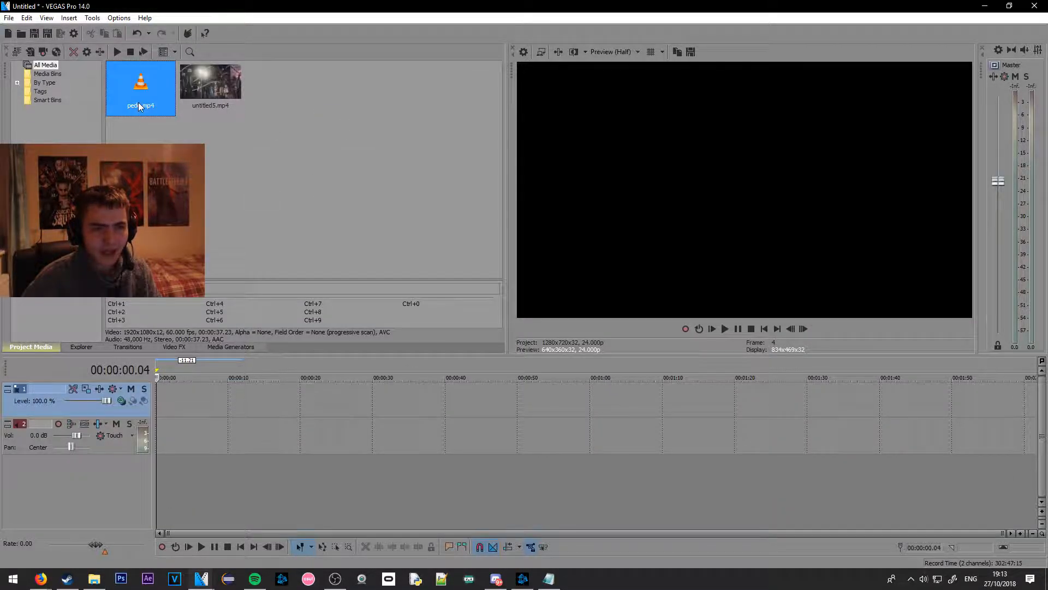
click(230, 93)
click(137, 106)
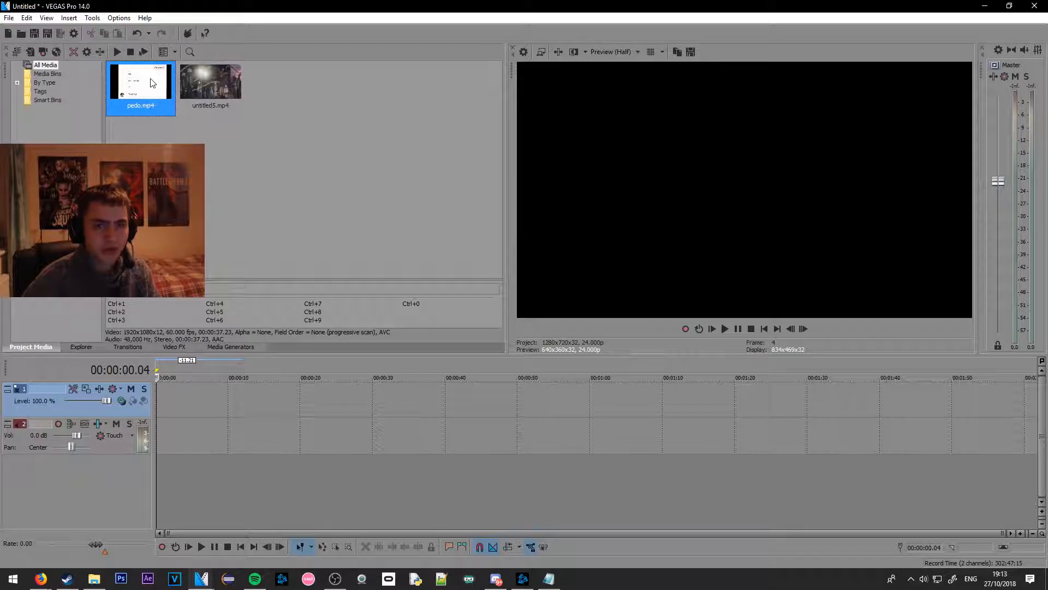
Find the sam shit MP3 audio file in the Videos folder and import it into the project media
click(94, 578)
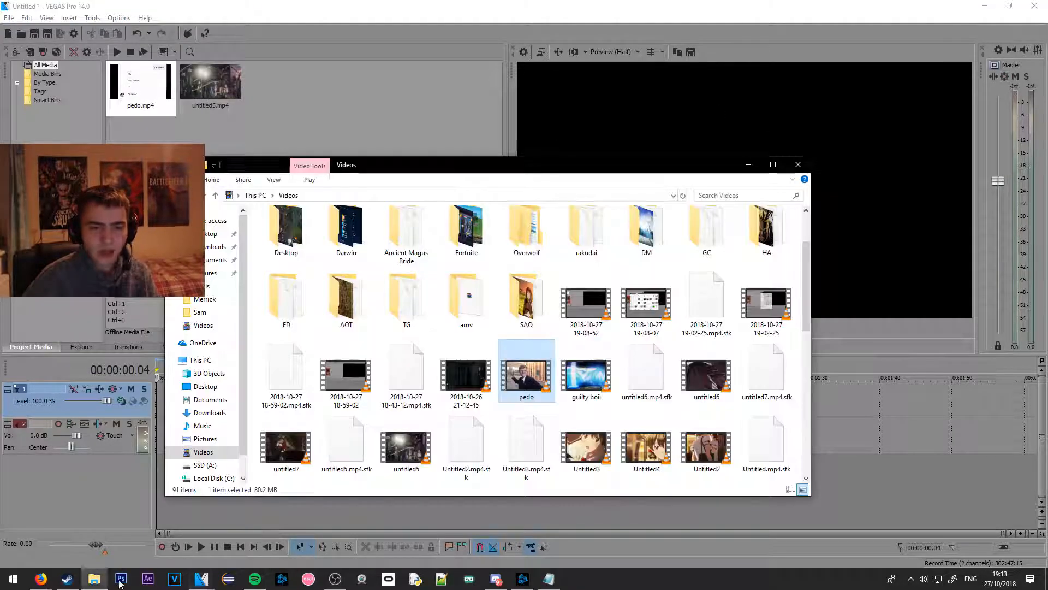
scroll(435, 355, down, 10)
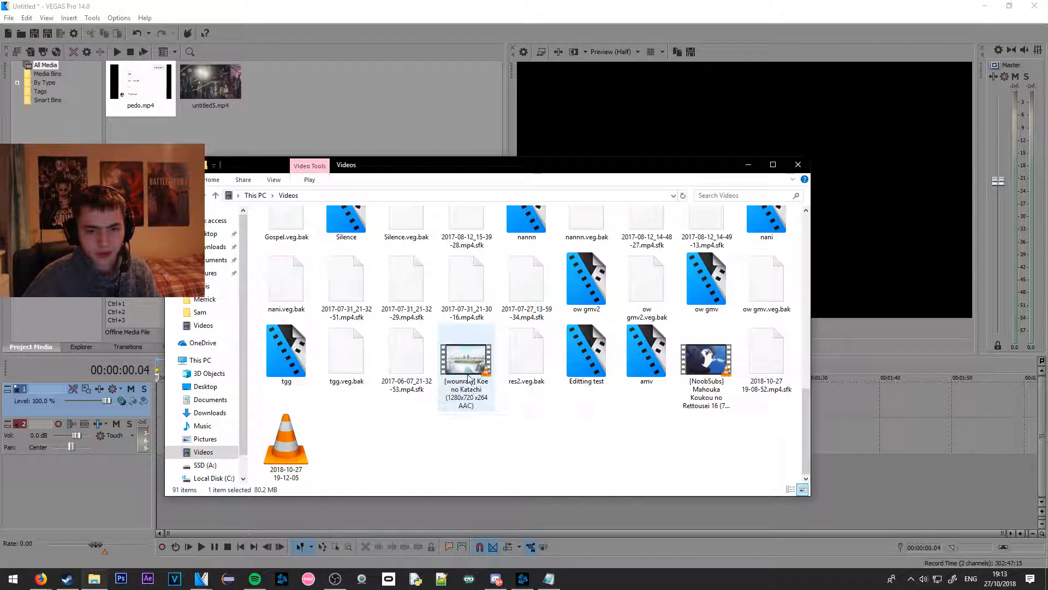
scroll(486, 385, up, 10)
scroll(527, 364, down, 5)
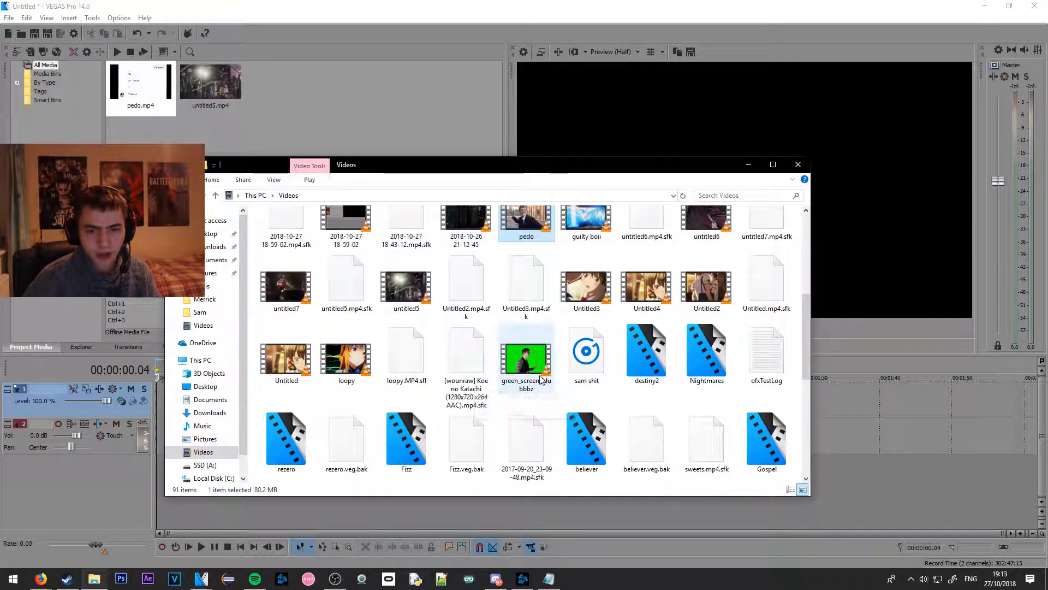
drag(587, 352, 304, 101)
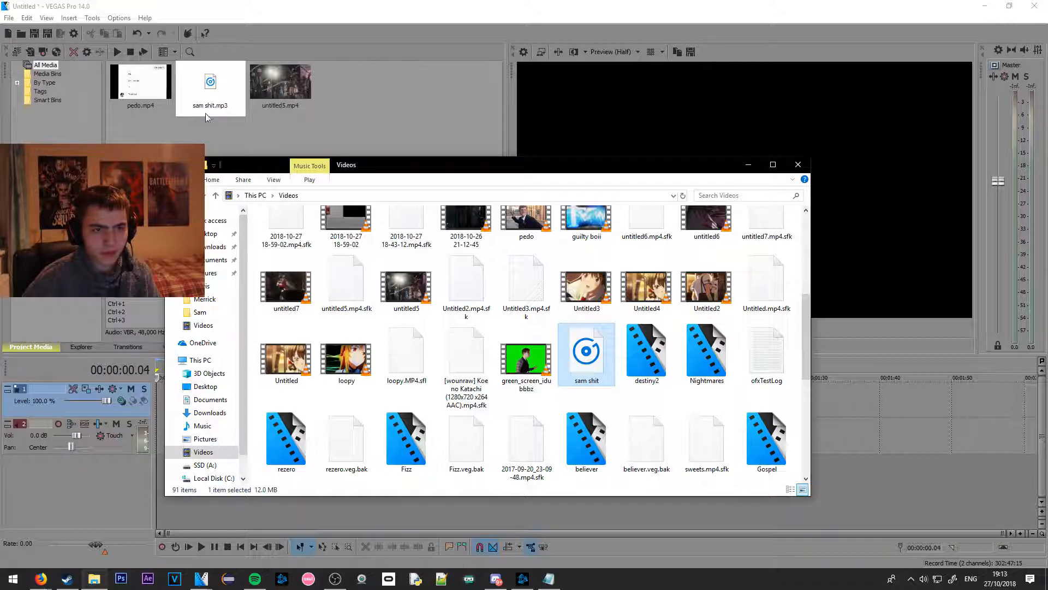
click(196, 94)
click(225, 184)
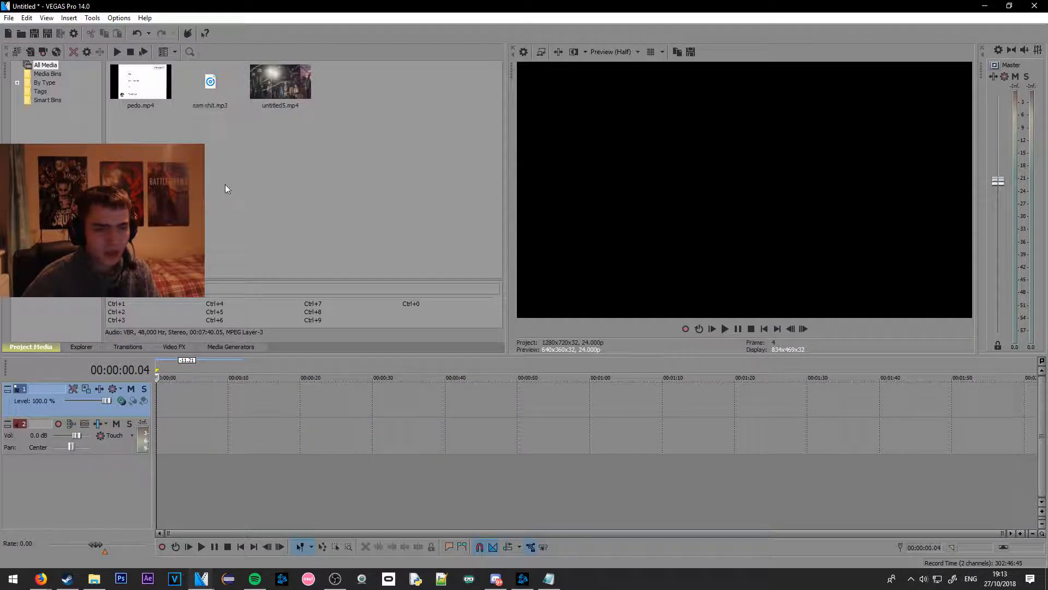
Try bringing the sam shit audio file from the Videos folder onto the timeline, and minimize the folder window
drag(201, 79, 267, 340)
click(94, 578)
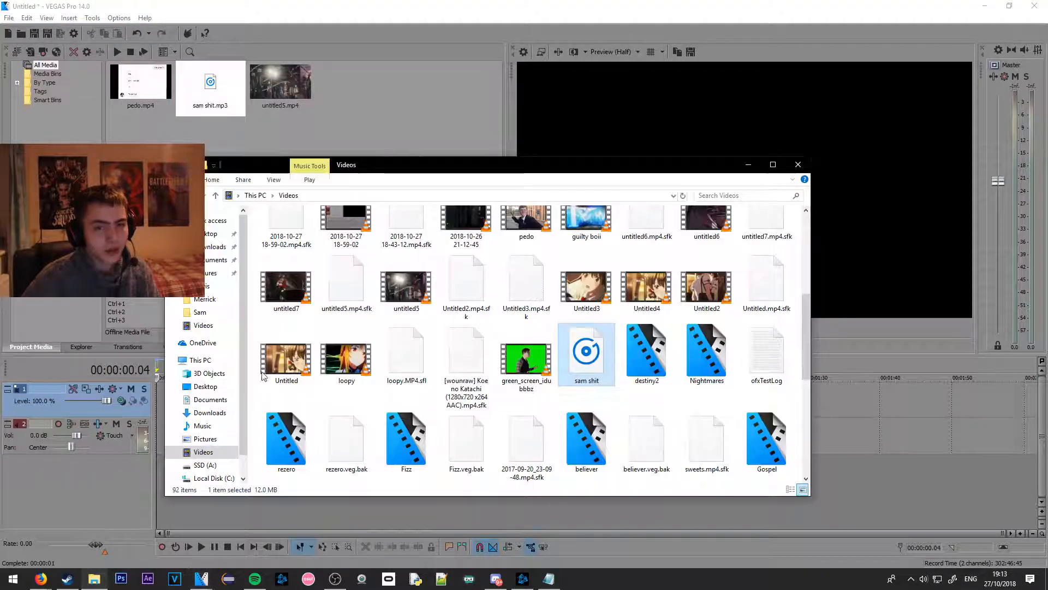
drag(585, 369, 876, 356)
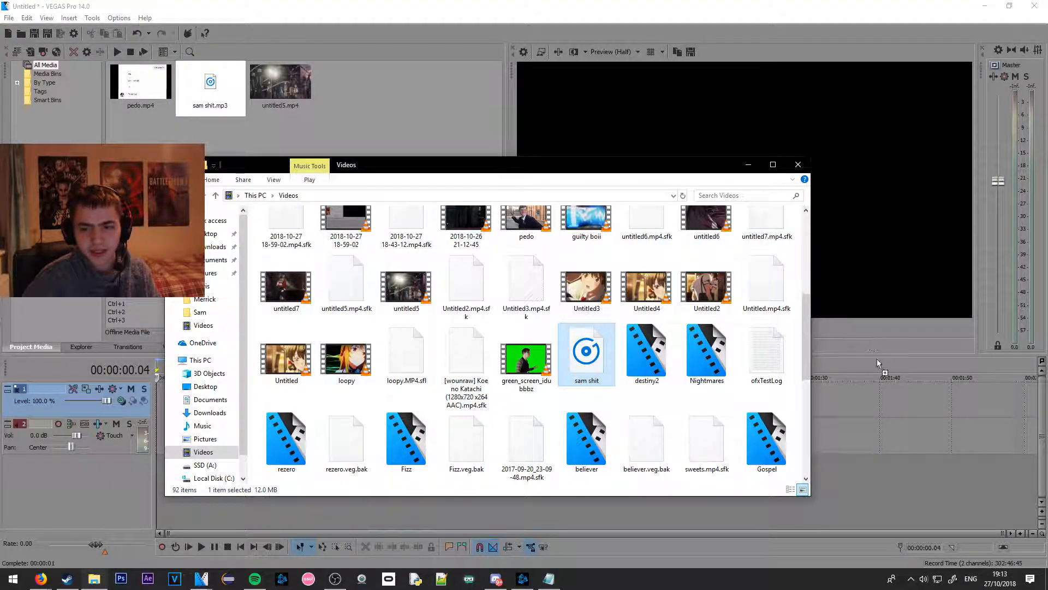
drag(881, 429, 354, 101)
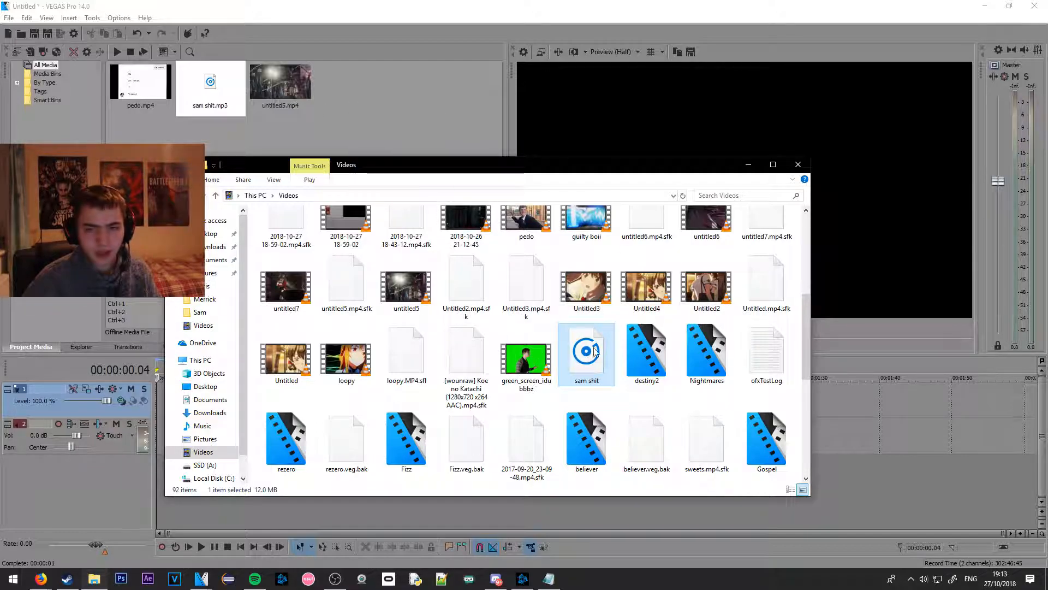
click(748, 164)
Examine the Explorer's built-in folder tree as a way to find media, comparing it with the separate Videos folder window
click(81, 347)
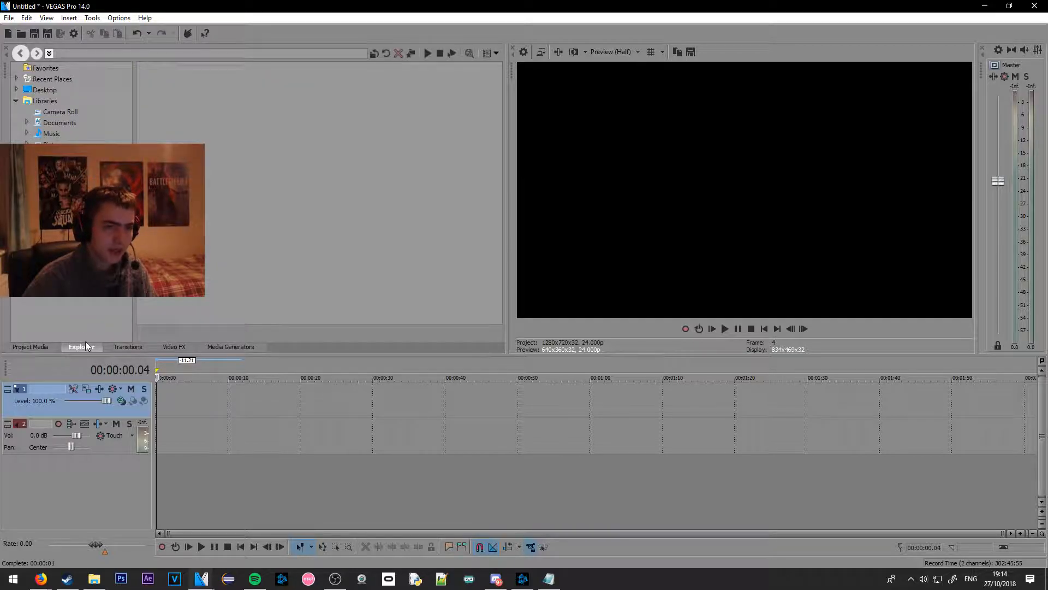
click(93, 579)
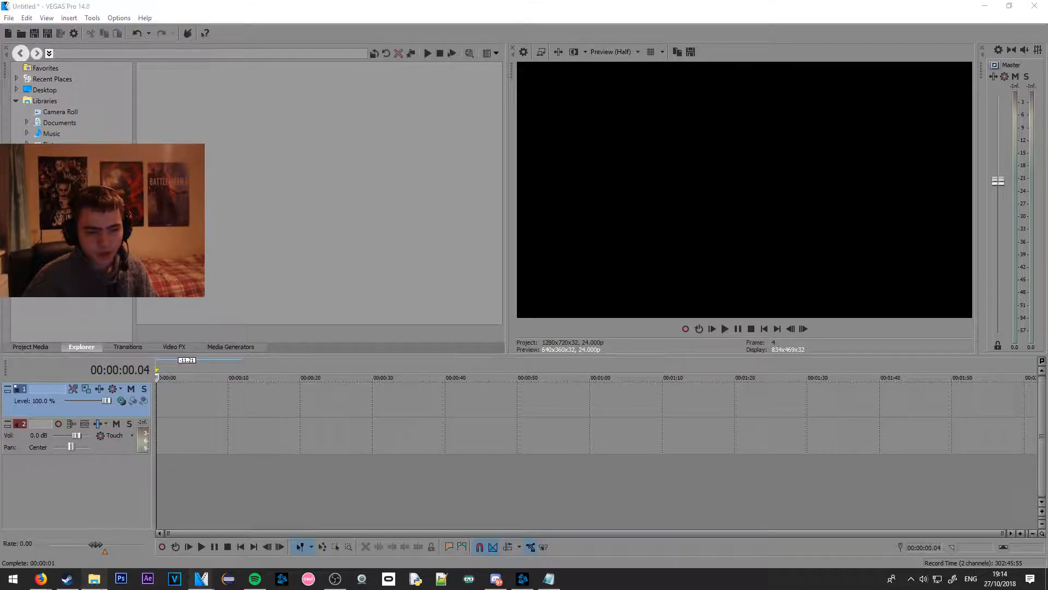
drag(655, 165, 634, 110)
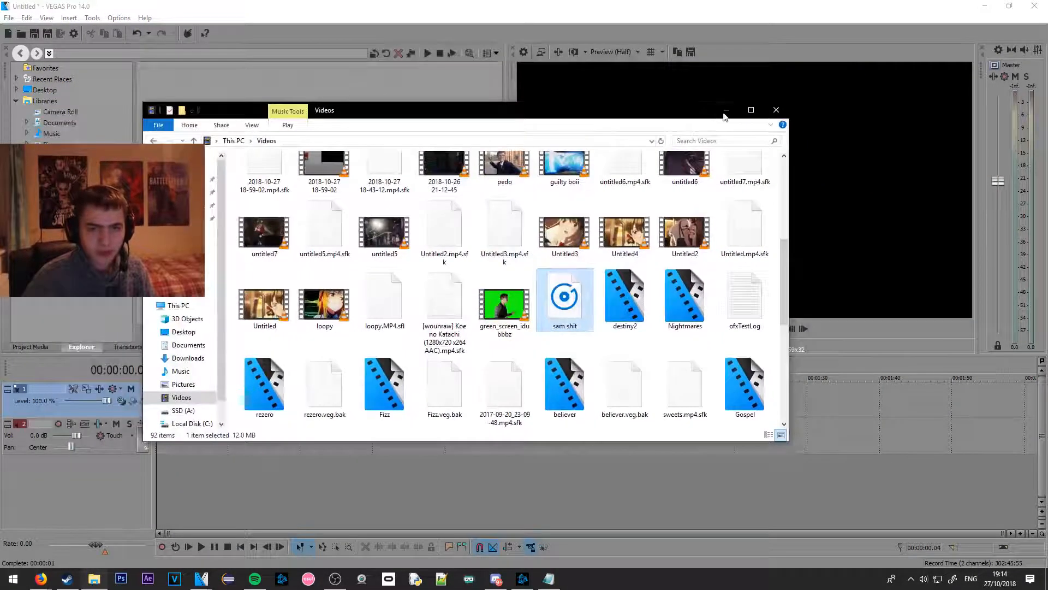
click(729, 110)
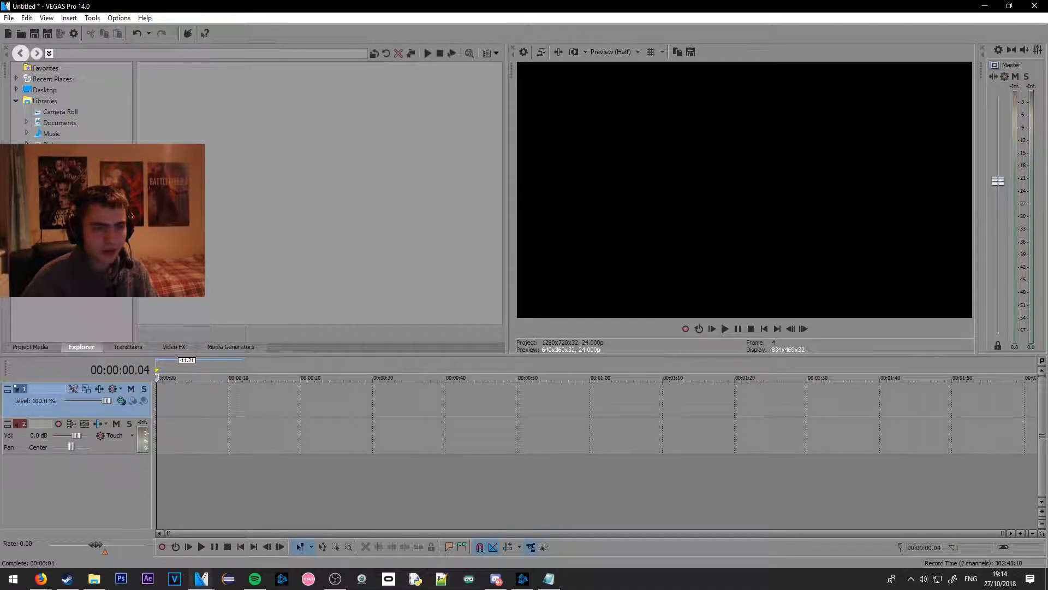
click(26, 144)
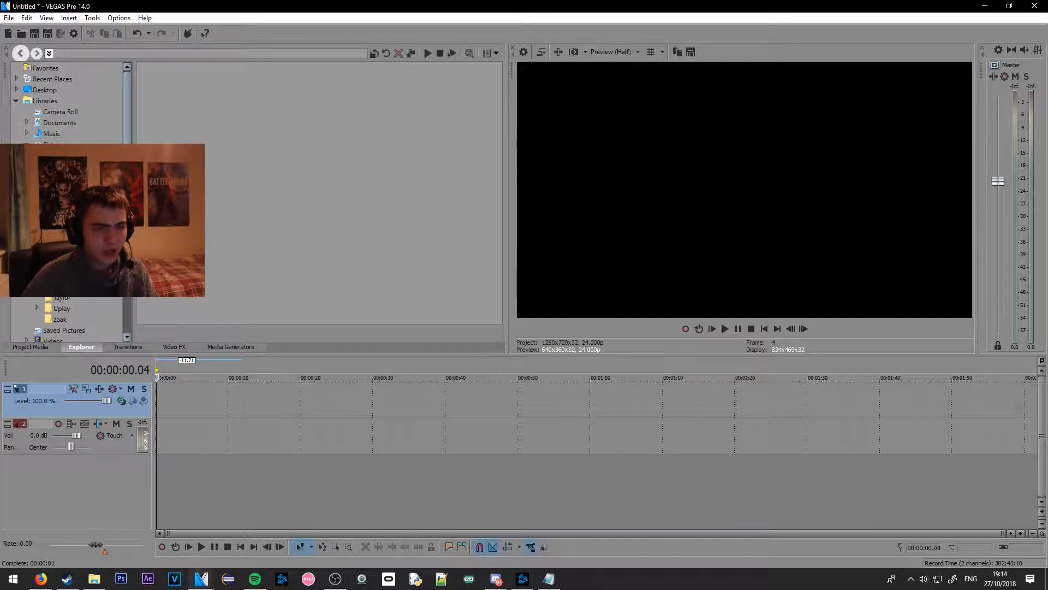
scroll(126, 308, down, 2)
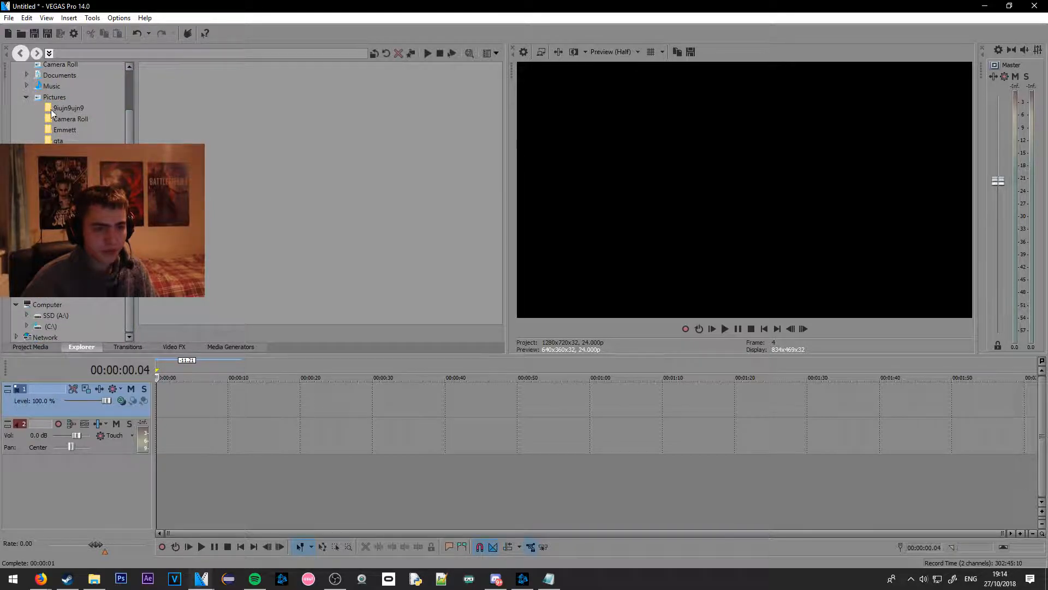
scroll(28, 132, up, 3)
click(30, 141)
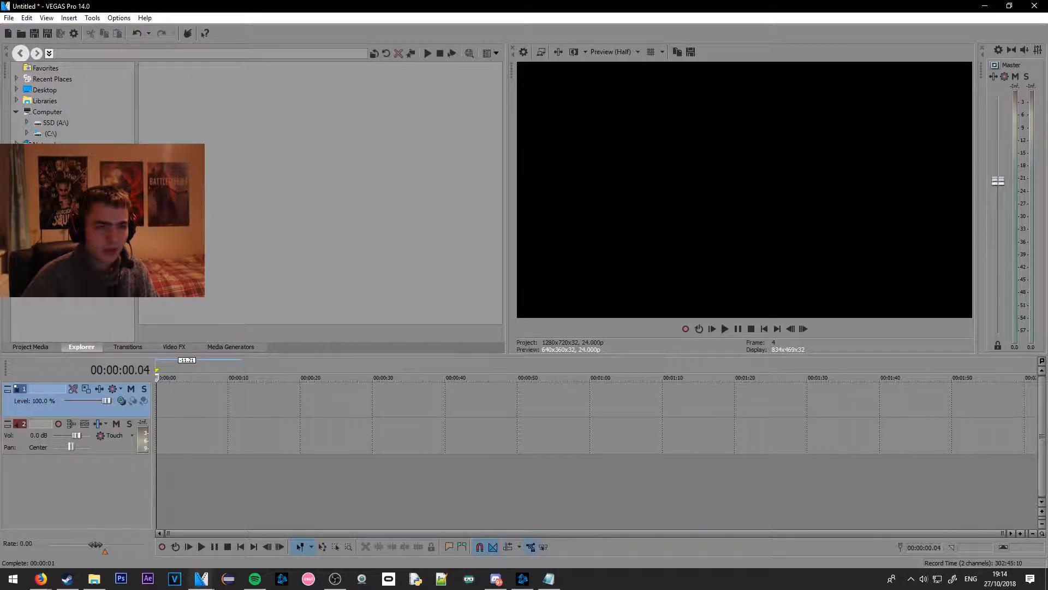
Return to the project media, view the Videos folder window over it, and minimize that window
click(55, 349)
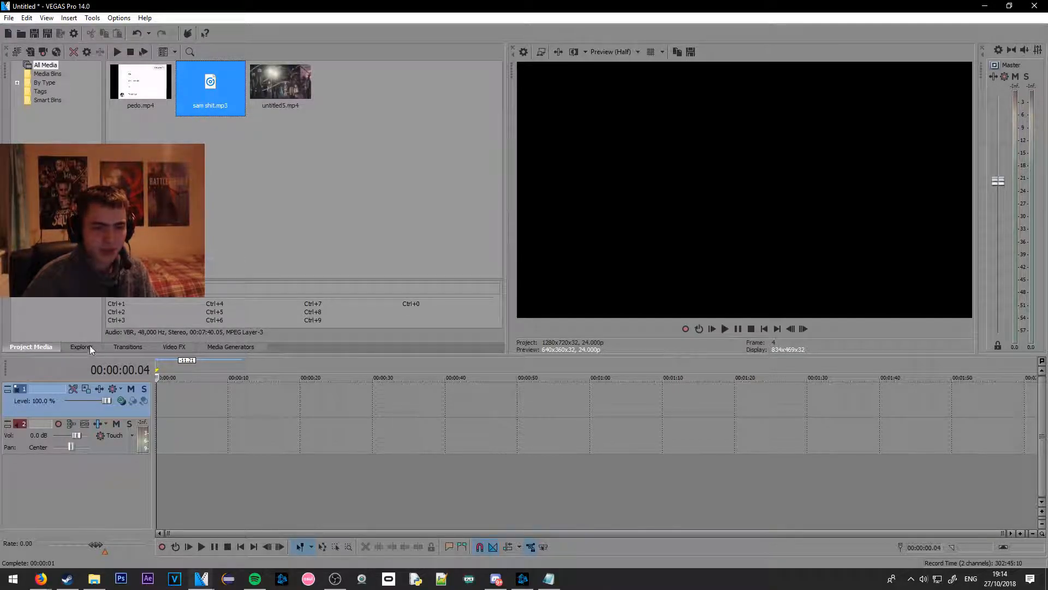
click(94, 578)
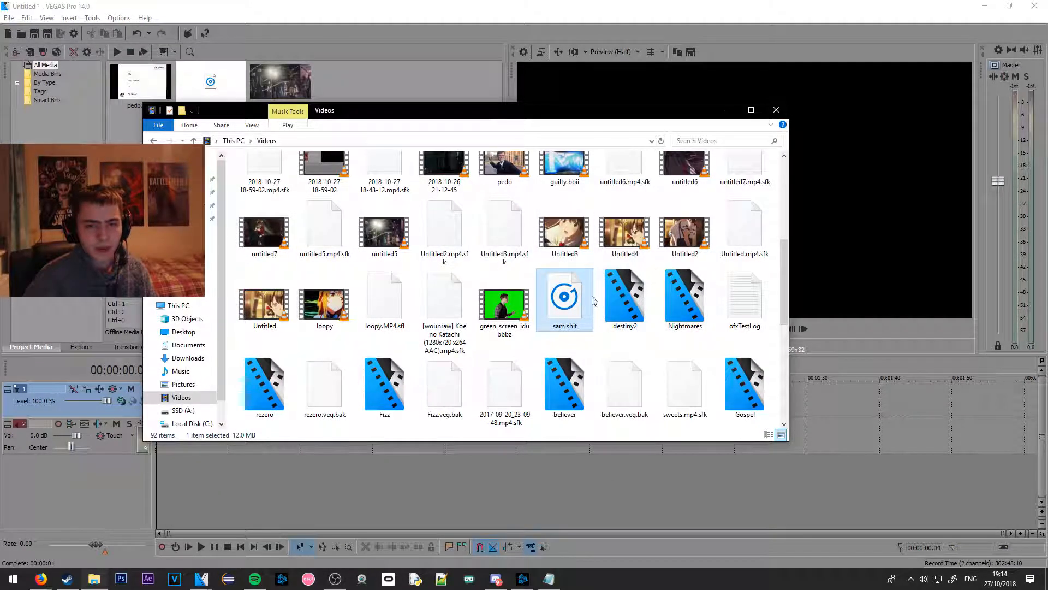
double_click(436, 106)
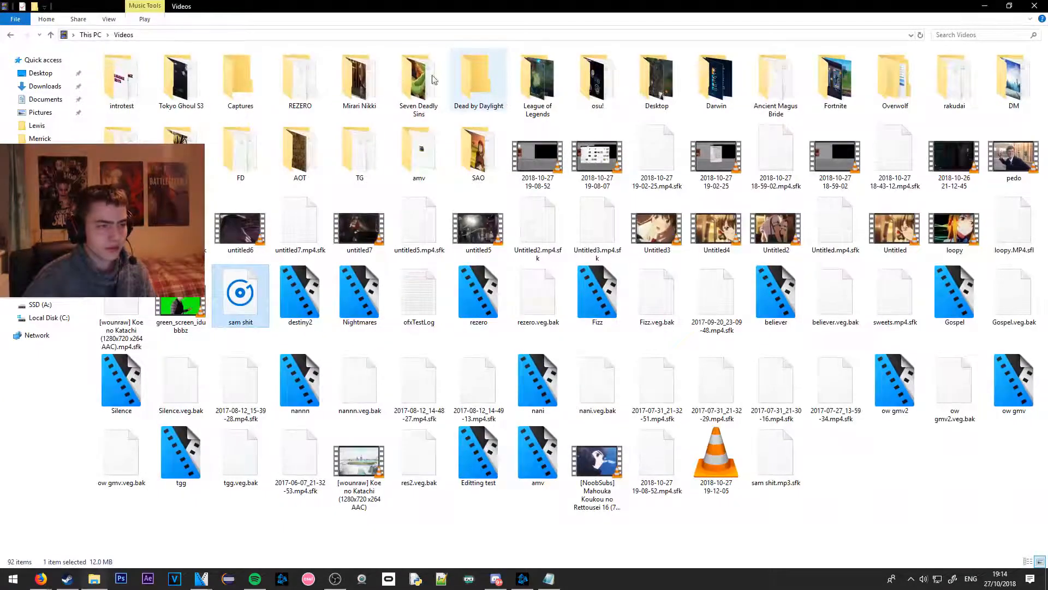
drag(363, 11, 433, 105)
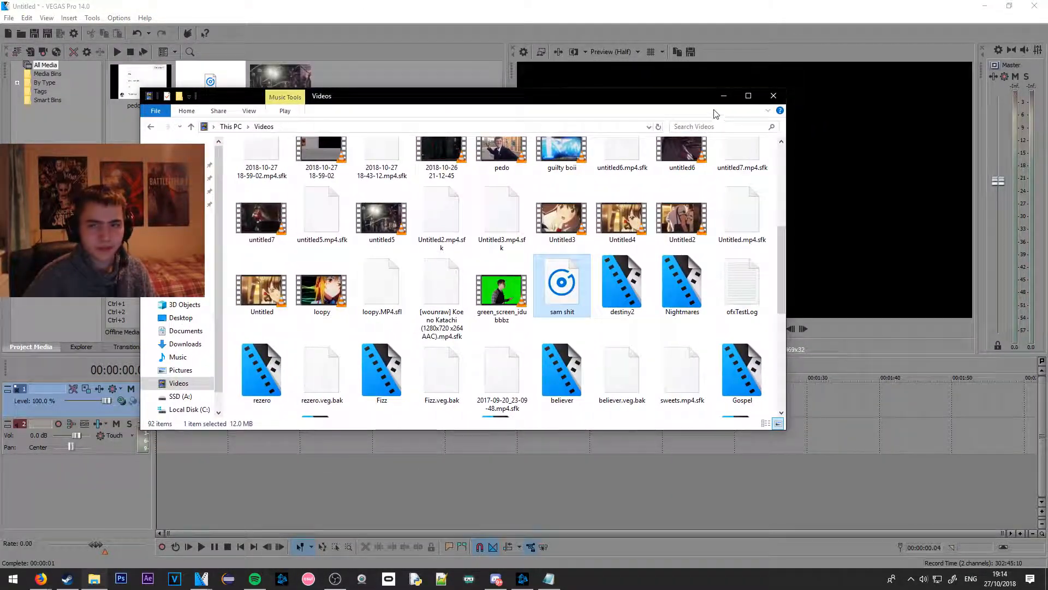
click(720, 97)
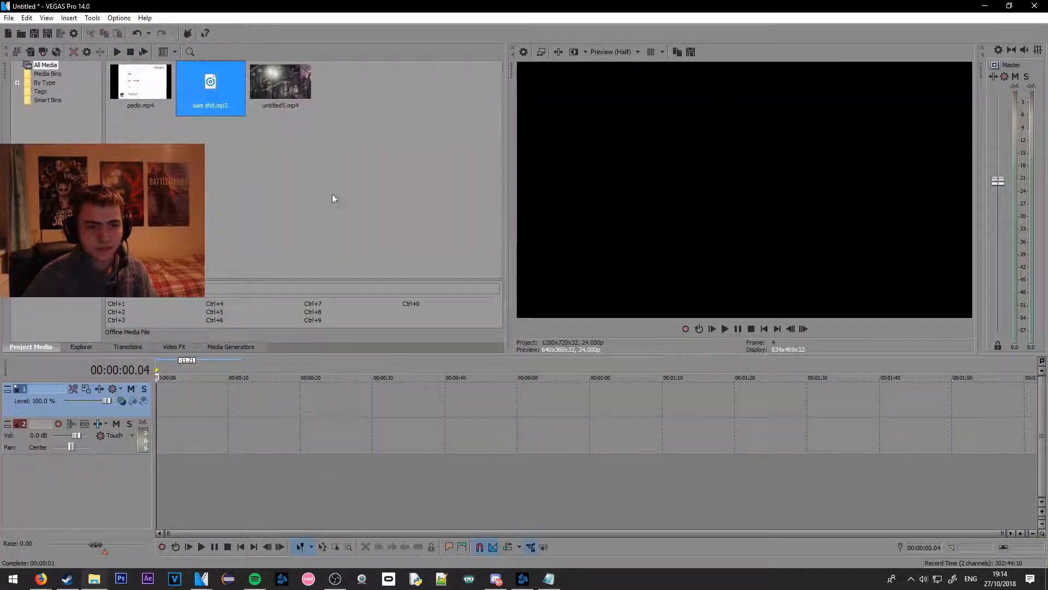
Browse the available transitions down to the VEGAS group's 3D Blinds presets, and try pulling the Simple preset toward the timeline
click(120, 346)
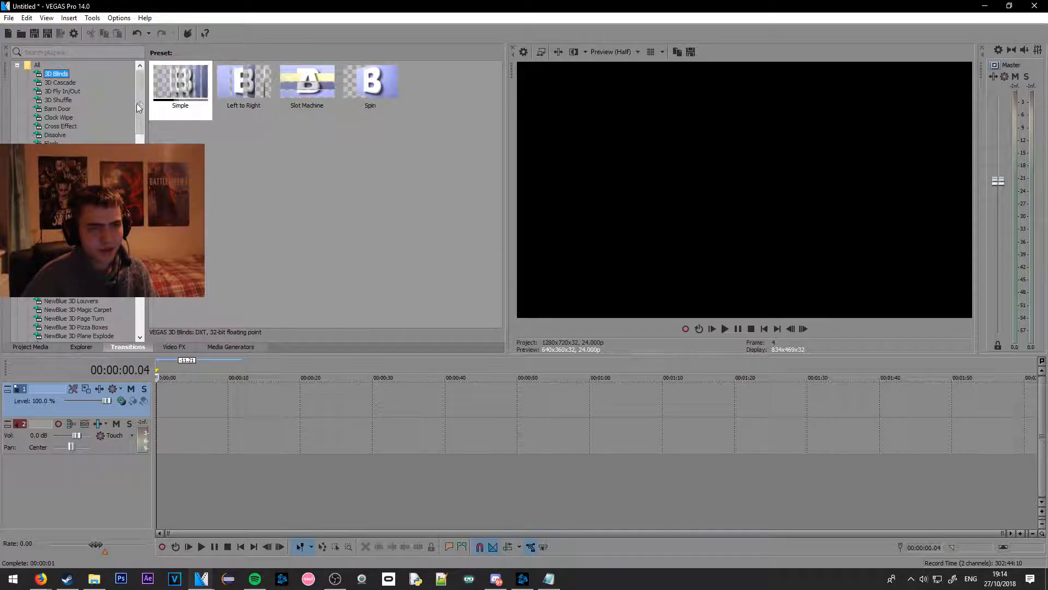
drag(141, 98, 124, 75)
click(16, 66)
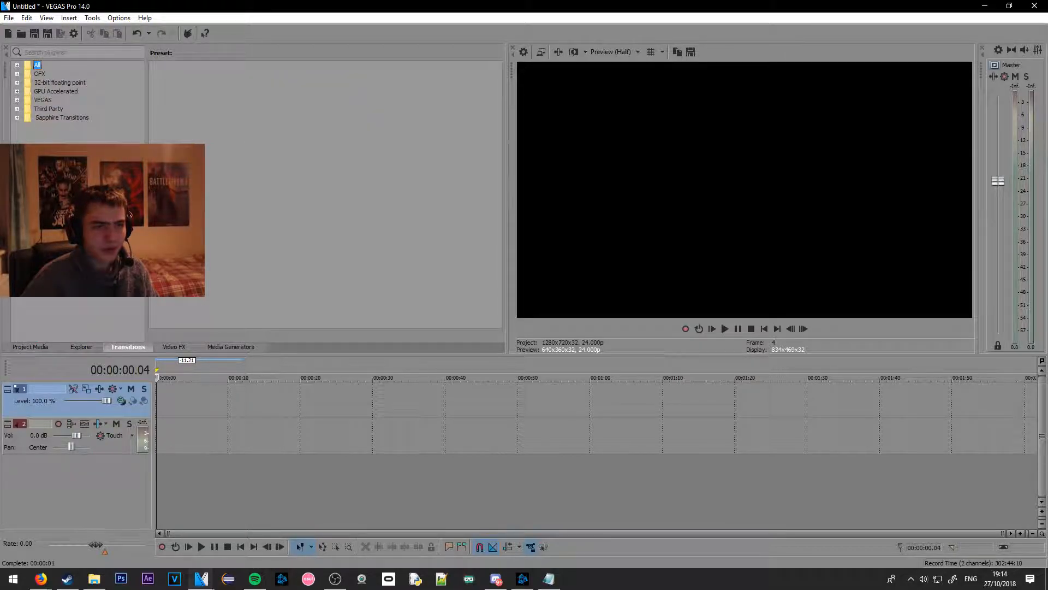
click(17, 101)
click(56, 108)
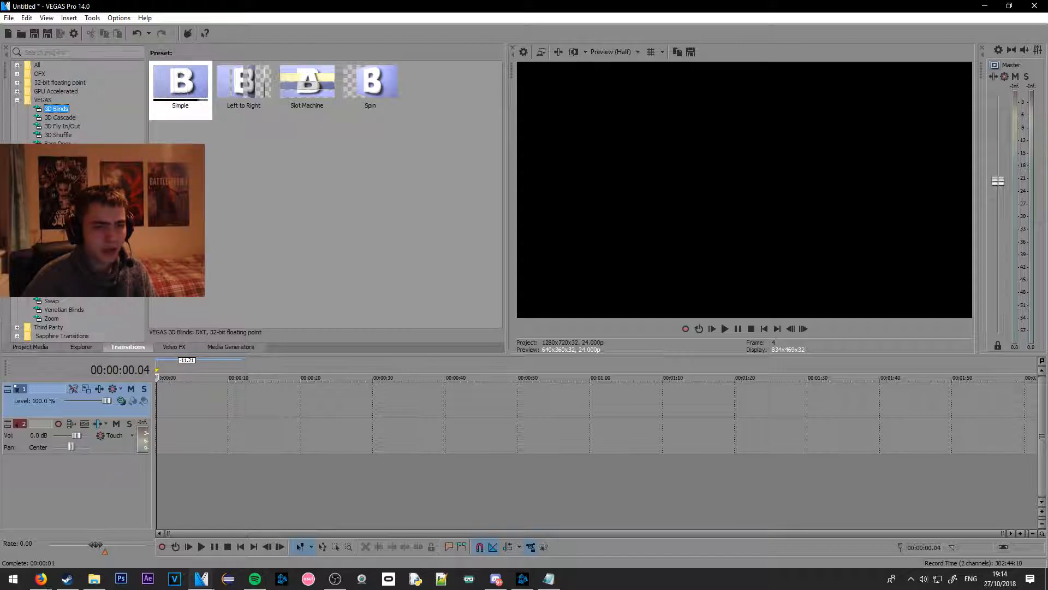
drag(164, 98, 471, 363)
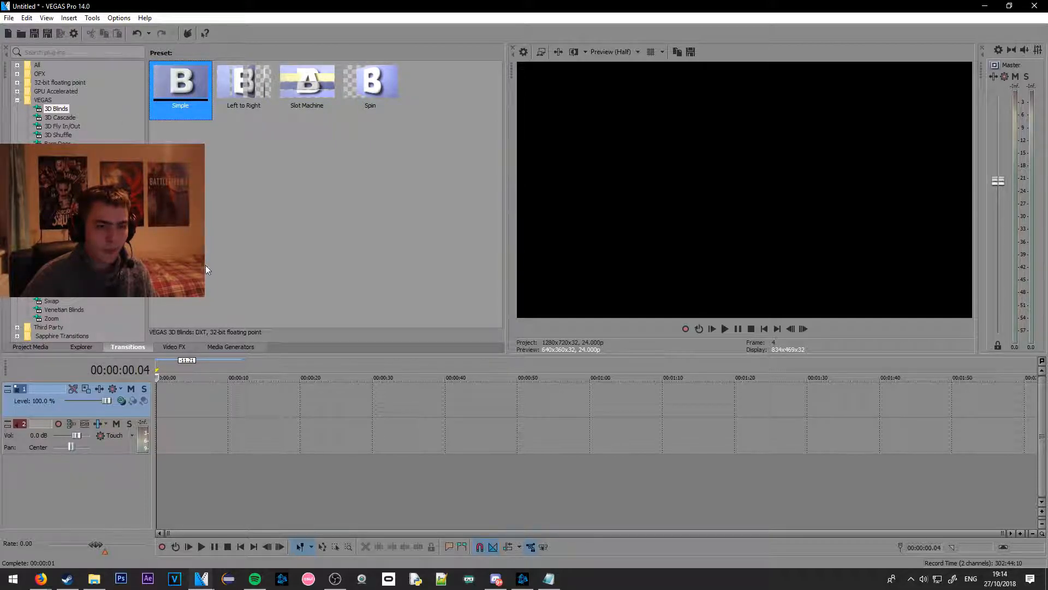
Browse the video effects list and view the Black Restore effect's presets
click(175, 346)
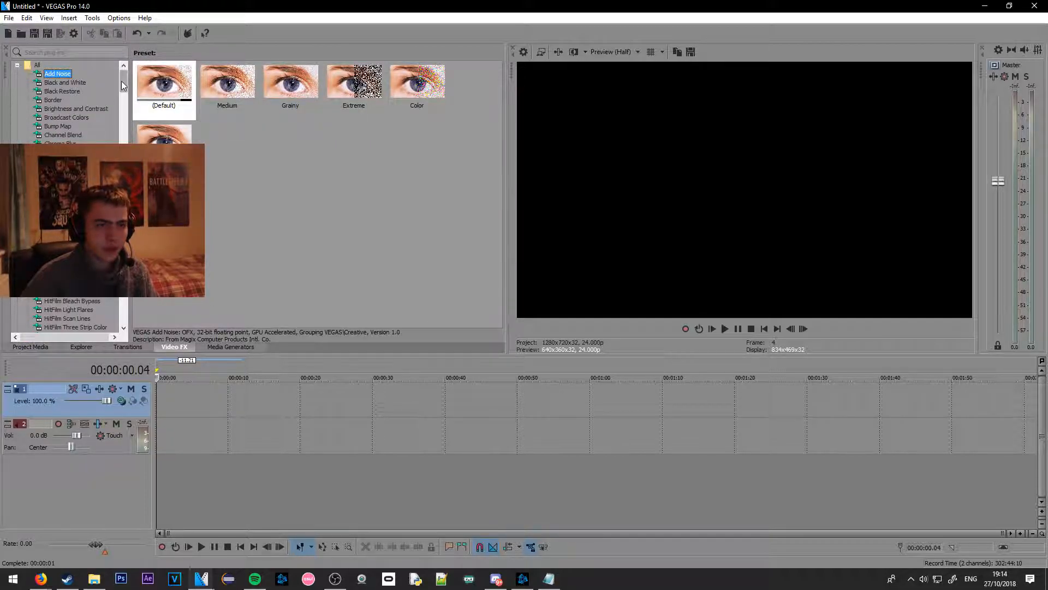
mouse_move(121, 81)
mouse_down()
mouse_move(124, 115)
mouse_move(127, 80)
mouse_up()
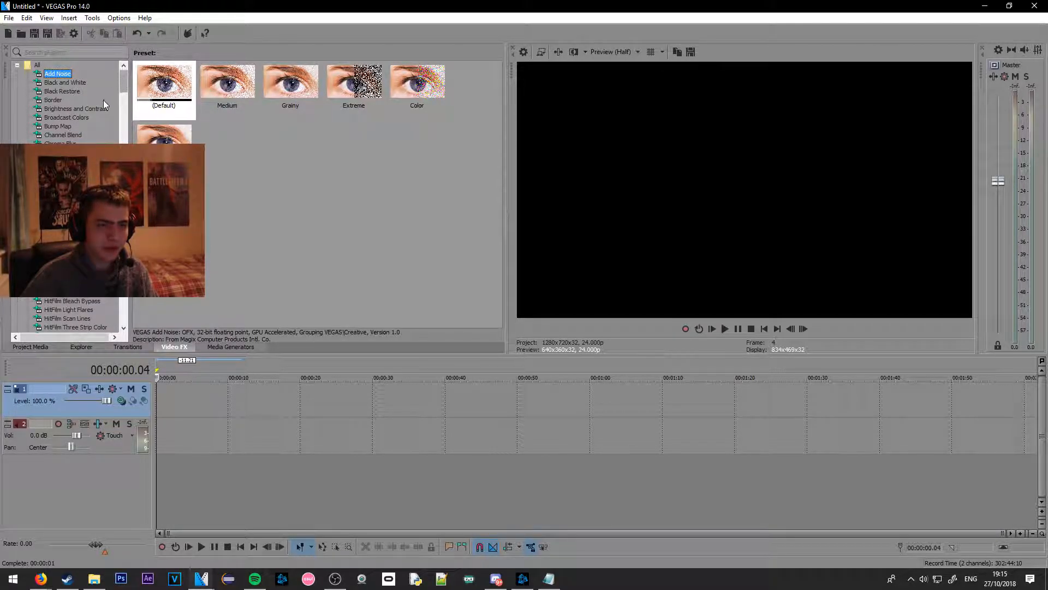
click(71, 90)
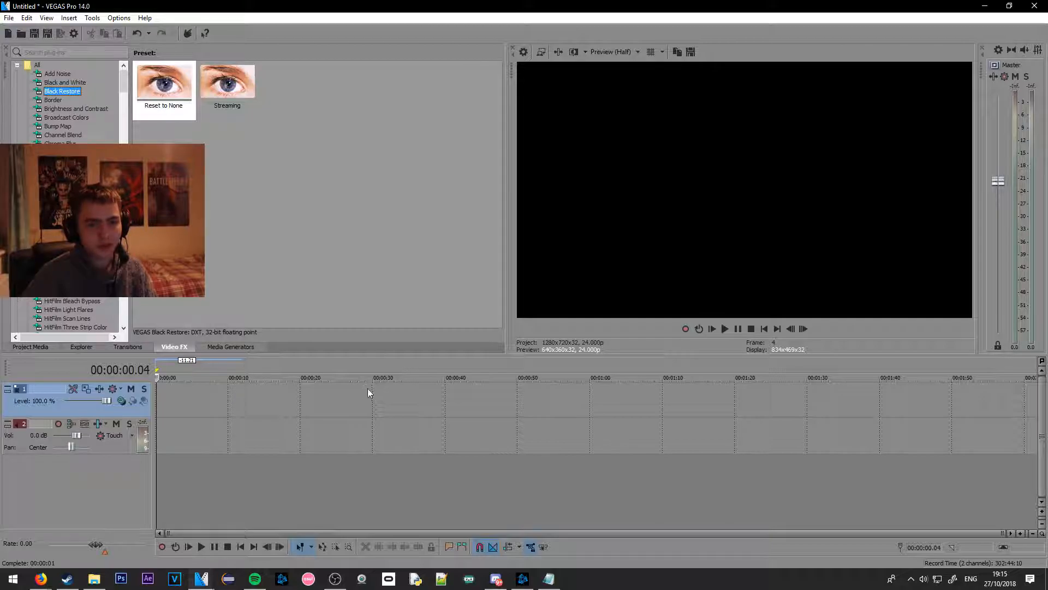
mouse_move(126, 78)
mouse_down()
mouse_move(132, 114)
mouse_move(127, 81)
mouse_up()
scroll(69, 126, up, 4)
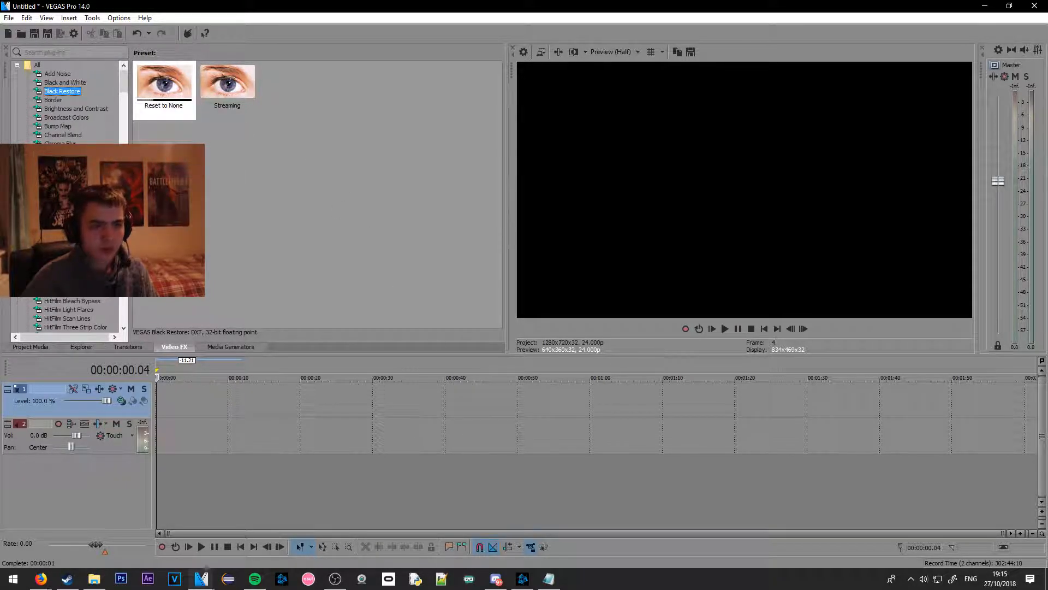
Examine the VEGAS media generators, viewing the presets of Checkerboard, Color Gradient, Credit Roll and Solid Color
click(230, 347)
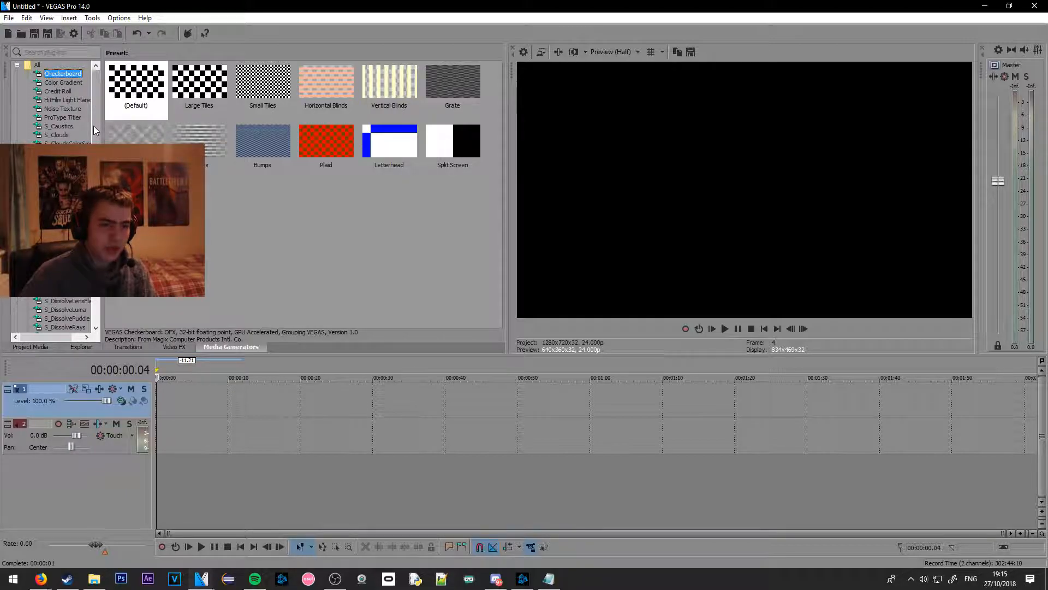
double_click(30, 66)
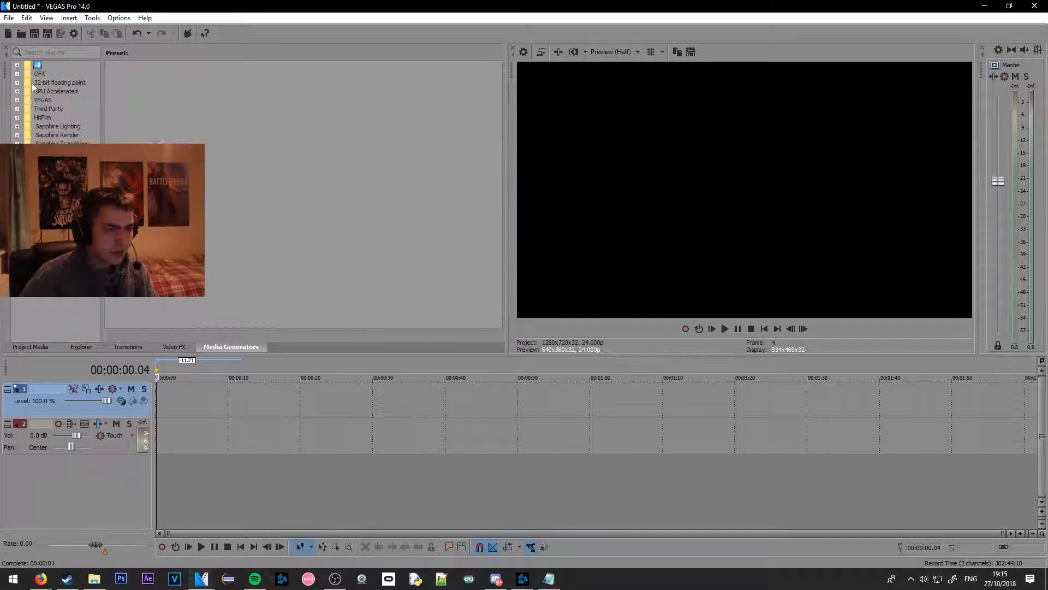
click(17, 100)
click(57, 109)
click(57, 170)
click(61, 108)
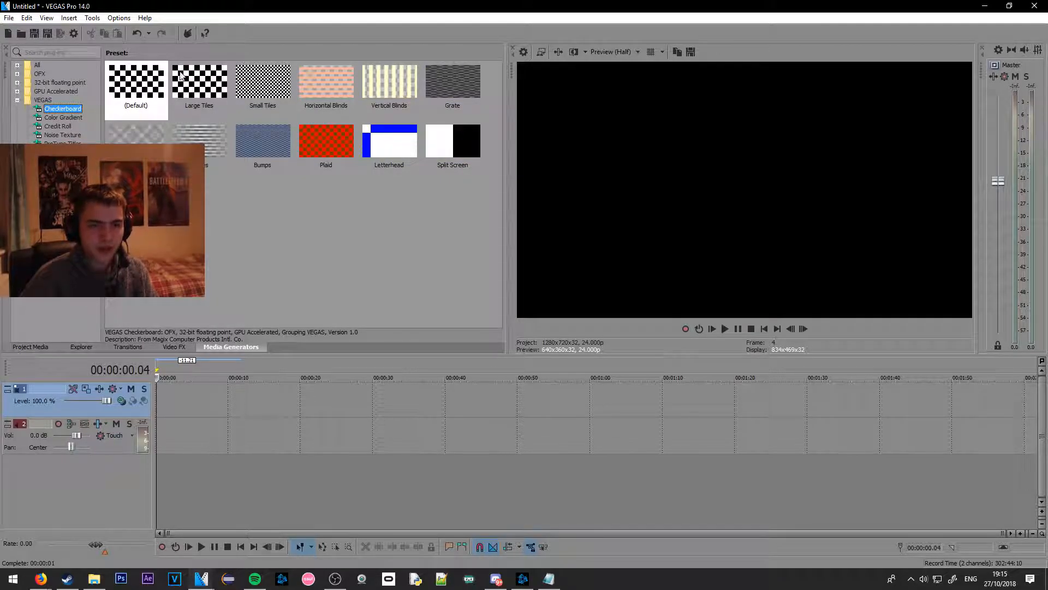
click(64, 117)
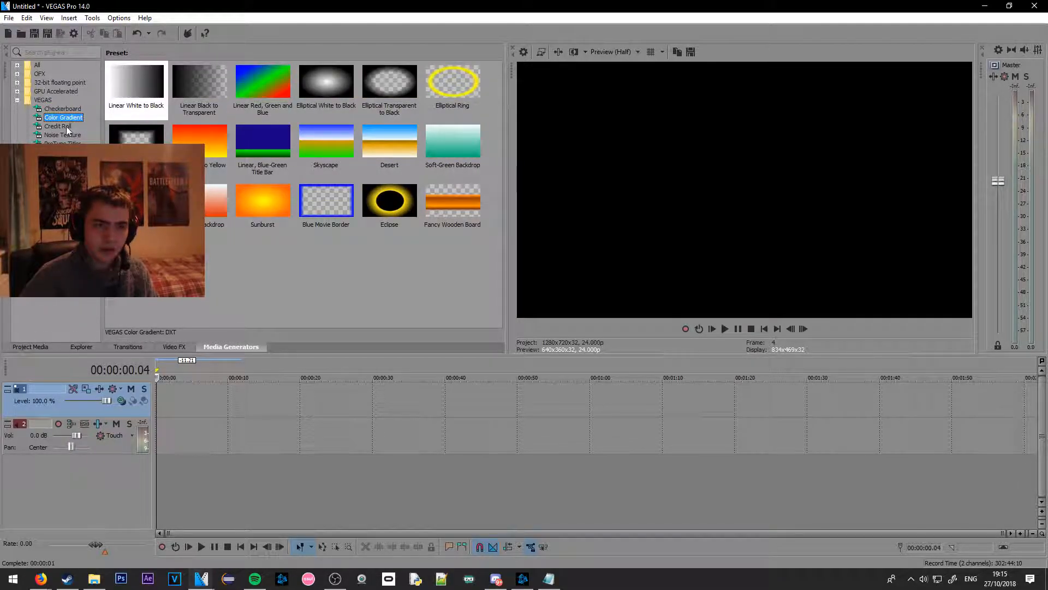
click(66, 126)
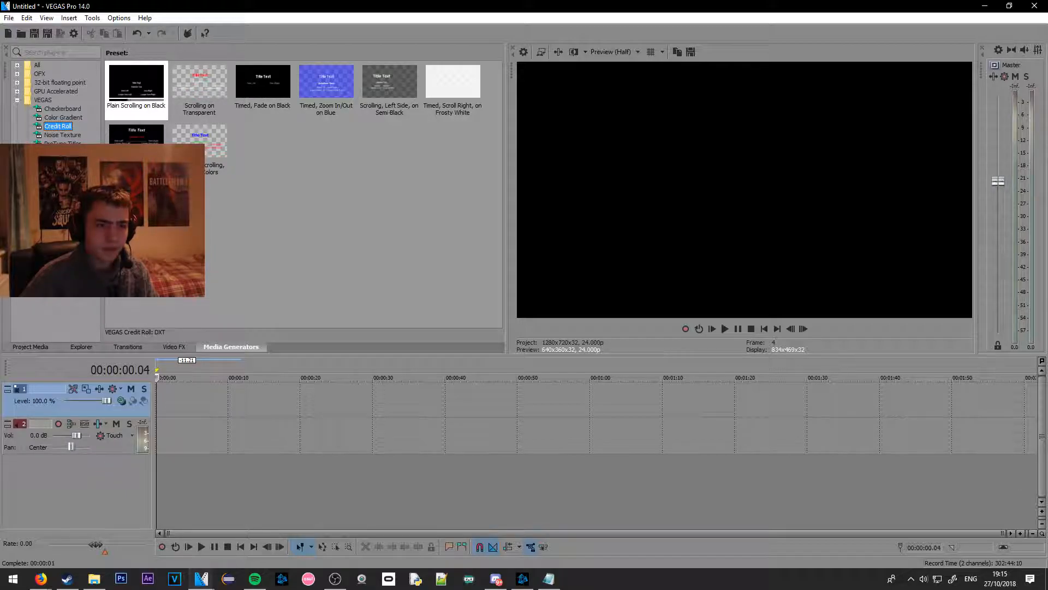
click(58, 152)
drag(155, 93, 215, 403)
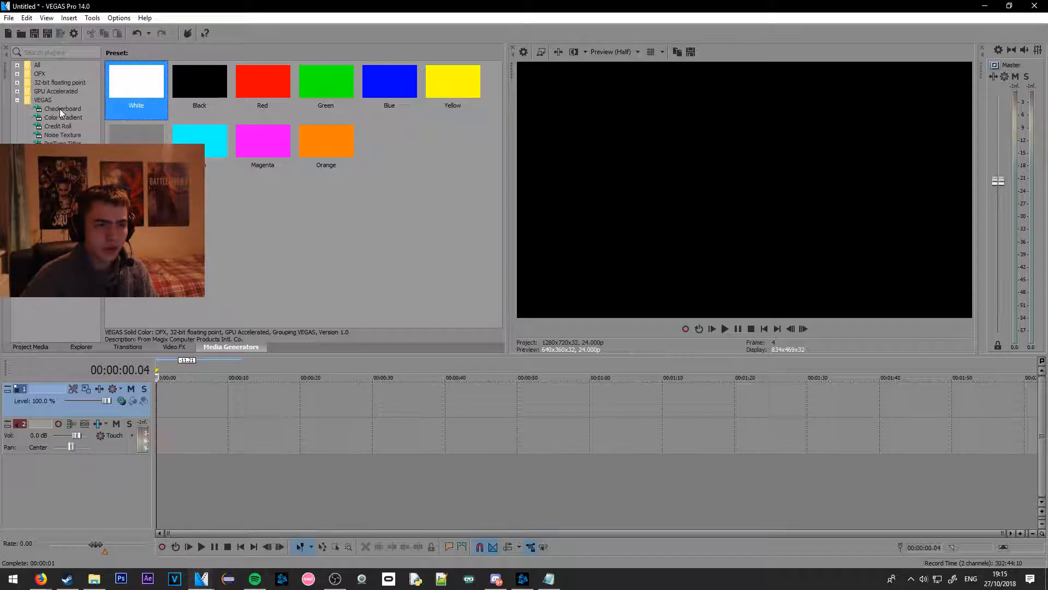
click(63, 127)
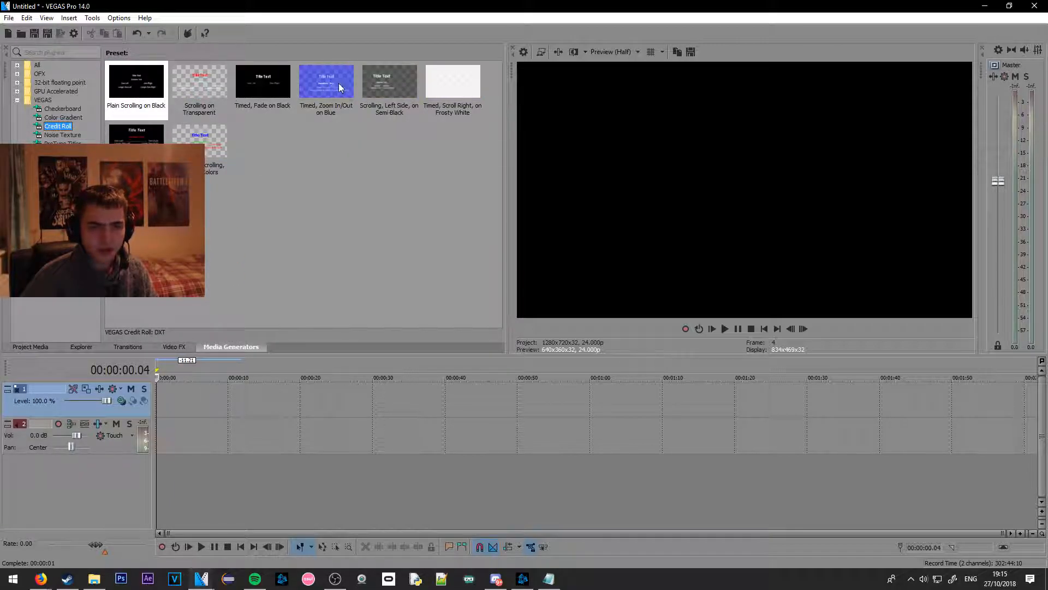
Try the Checkerboard generator's Horizontal Blinds preset at the start of the timeline, and undo its addition
click(62, 108)
drag(136, 82, 261, 208)
drag(306, 94, 293, 94)
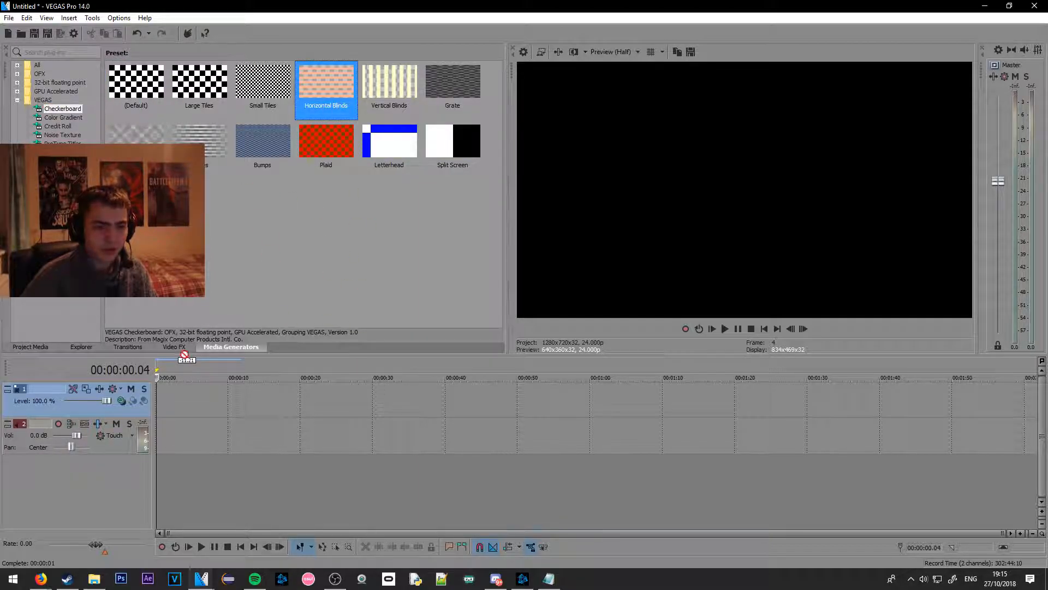
drag(185, 385, 201, 402)
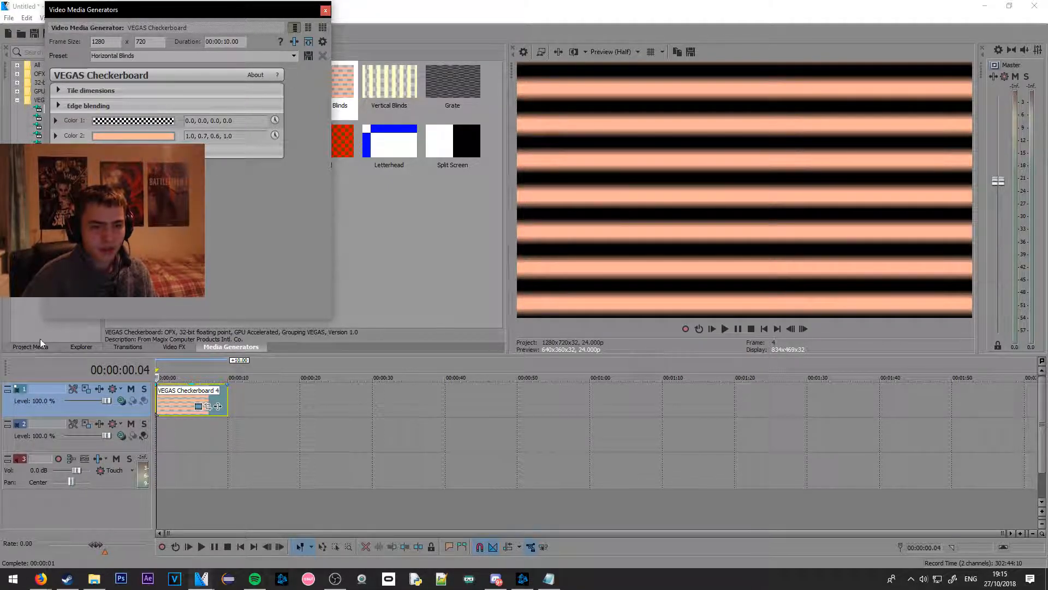
click(325, 10)
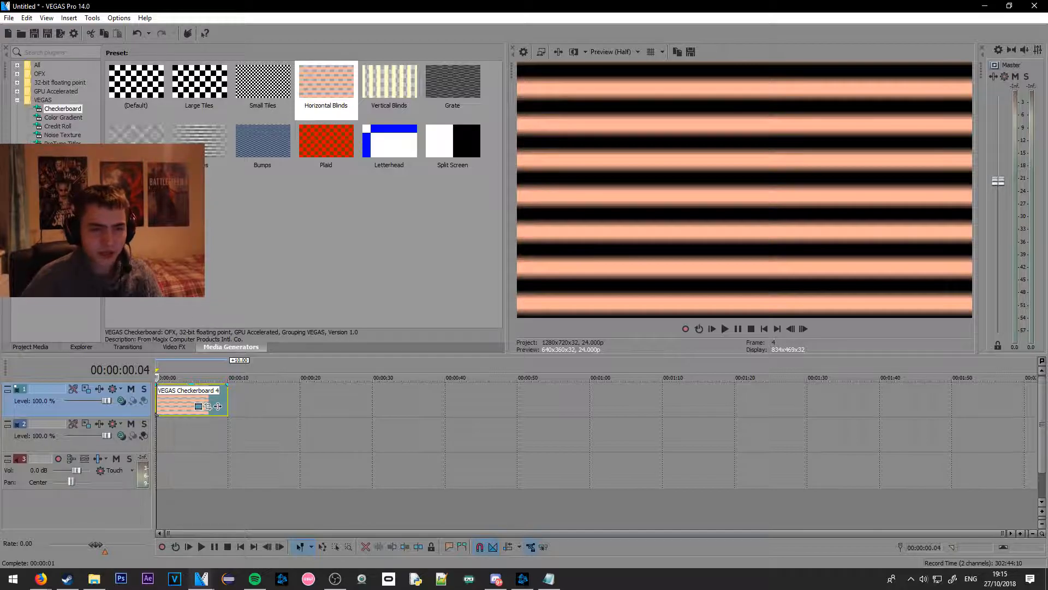
key(ctrl+z)
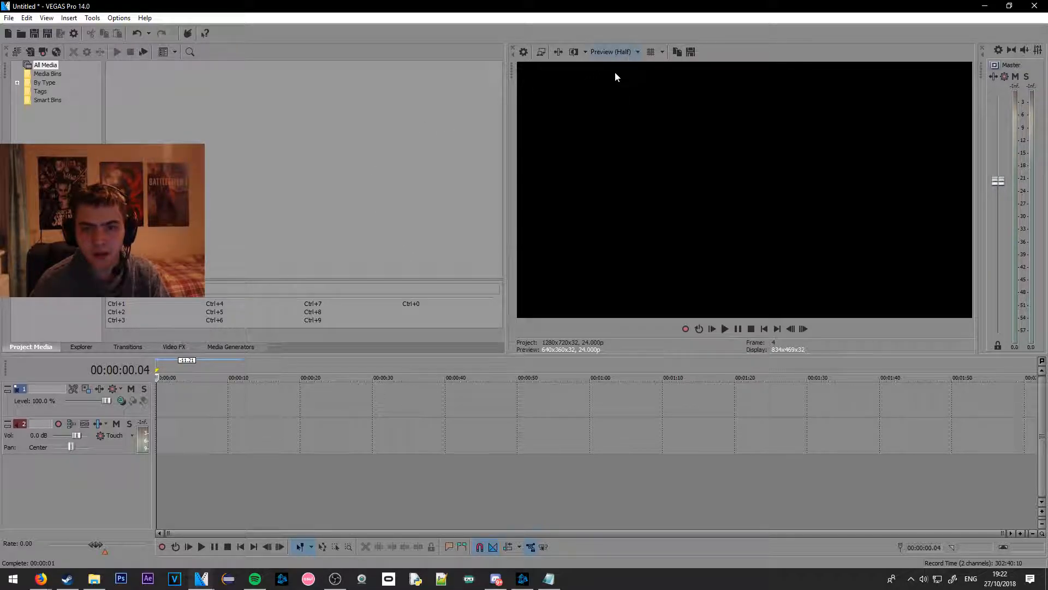
View the quality options for the video preview and dismiss them
click(615, 57)
click(709, 157)
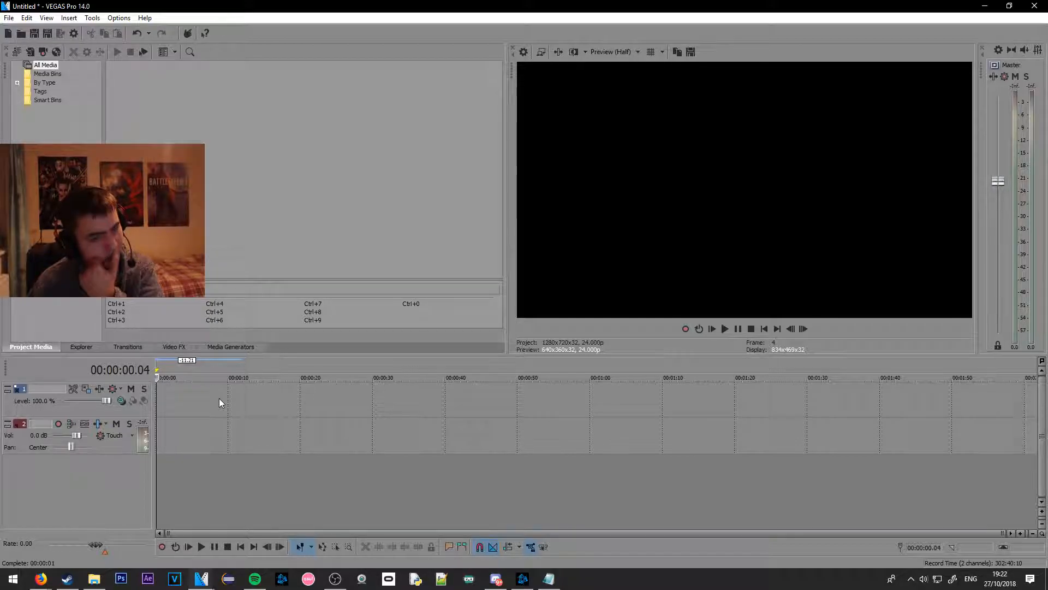
Import the untitled5 video from the Videos folder into the project media and place it at the start of the timeline
click(94, 578)
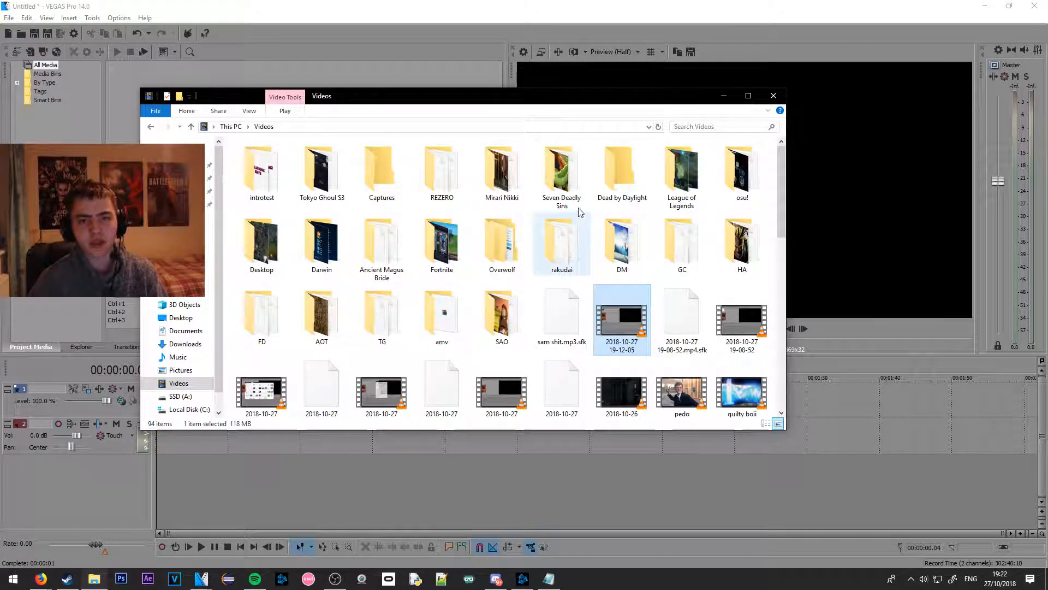
scroll(785, 192, down, 1)
scroll(785, 191, down, 2)
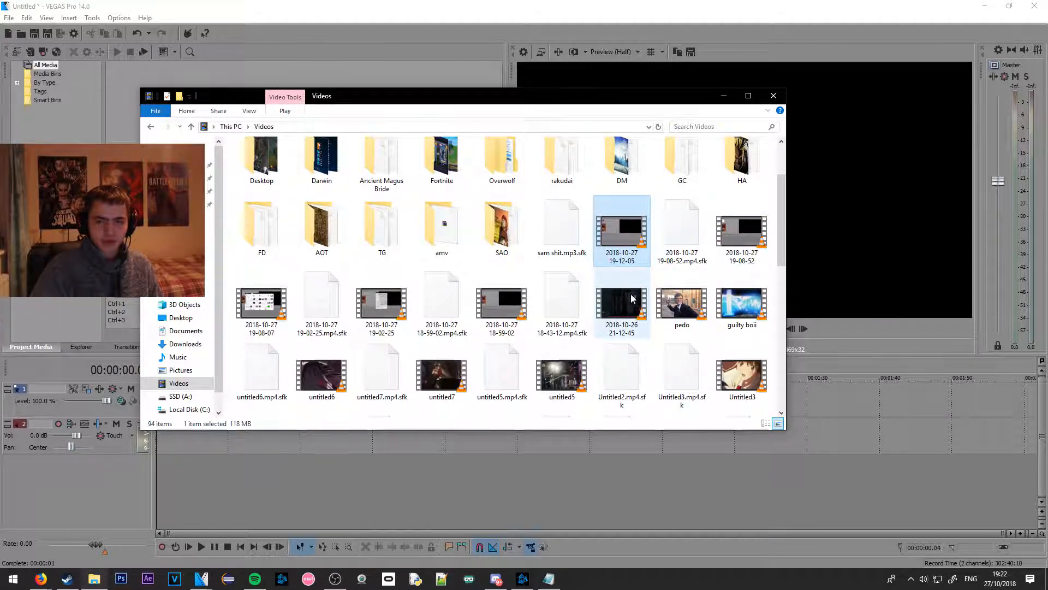
drag(565, 381, 139, 82)
double_click(150, 90)
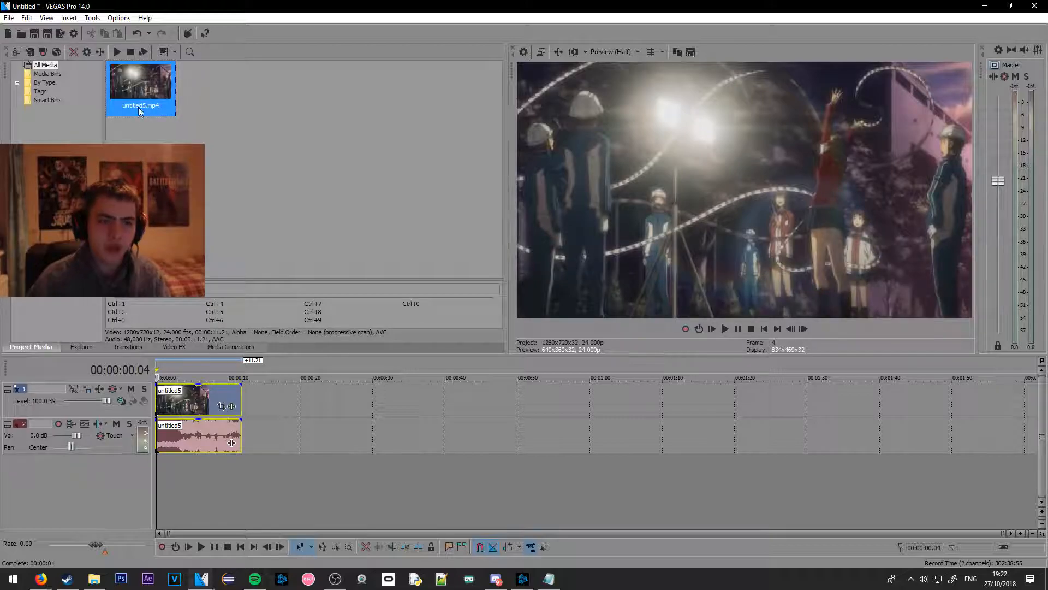
Delete the untitled5 clip from the timeline and undo the deletion
click(189, 401)
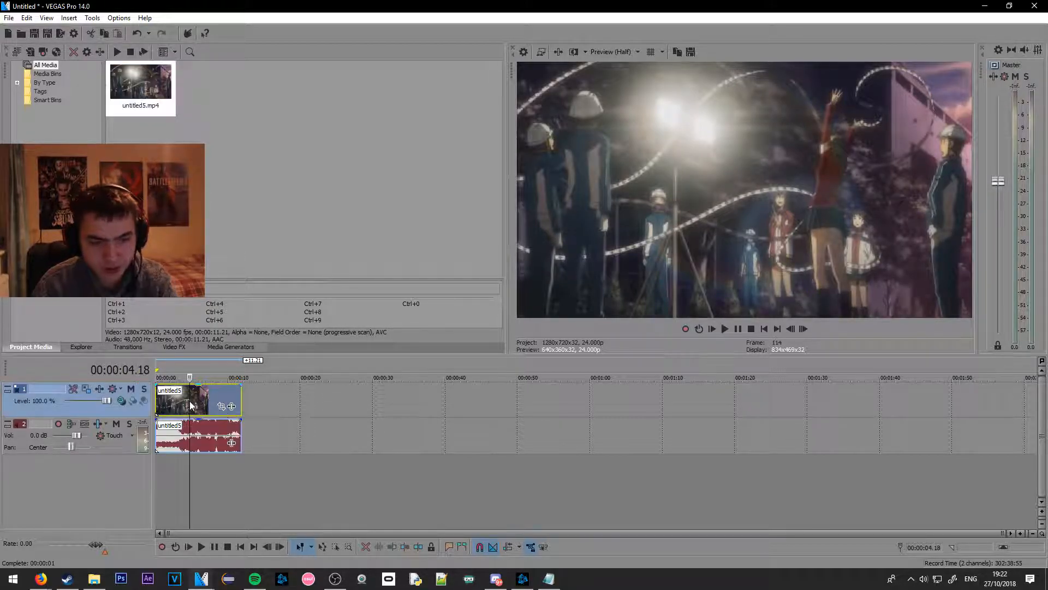
key(Delete)
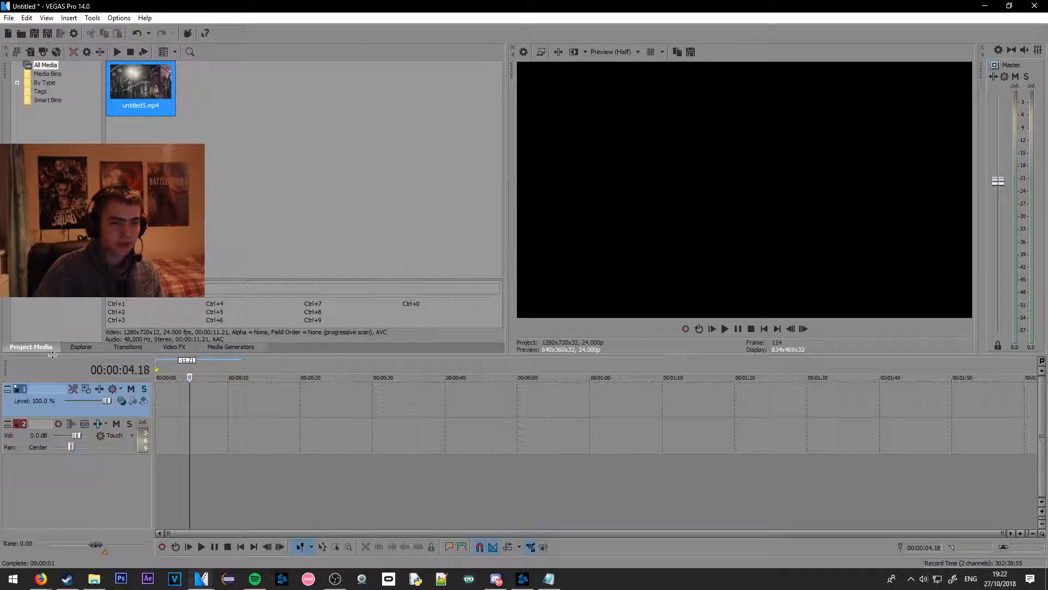
key(ctrl+z)
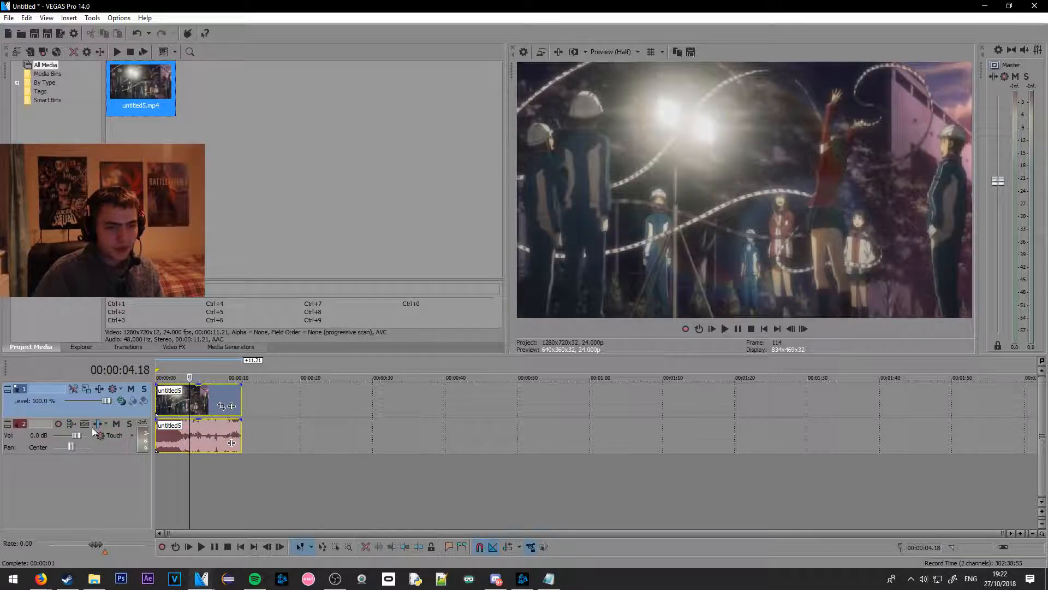
Select the video track and the audio track in turn to see which parts of the clip they hold
click(66, 408)
drag(105, 401, 239, 410)
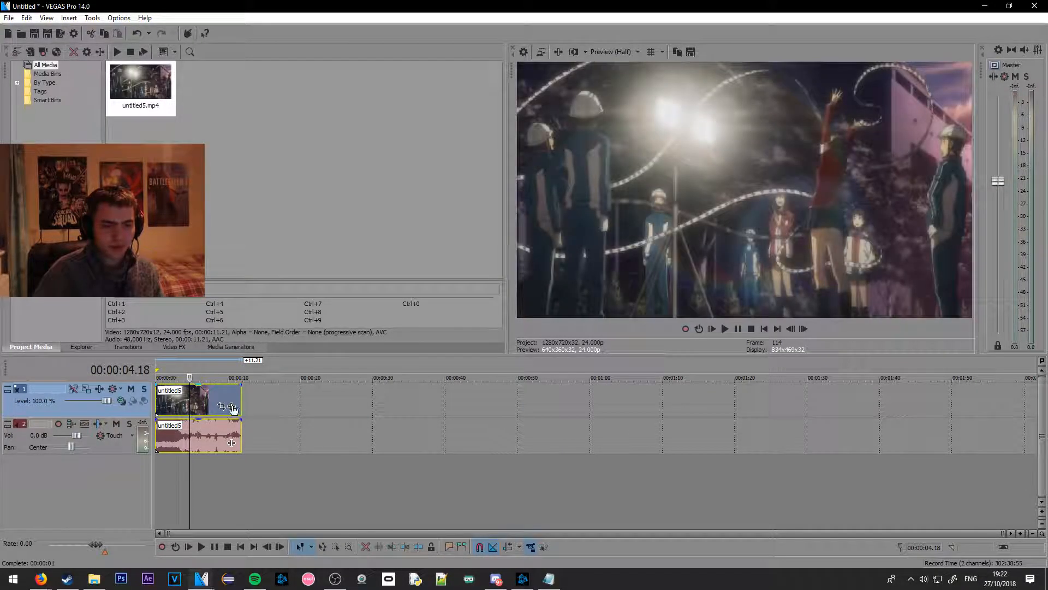
click(47, 431)
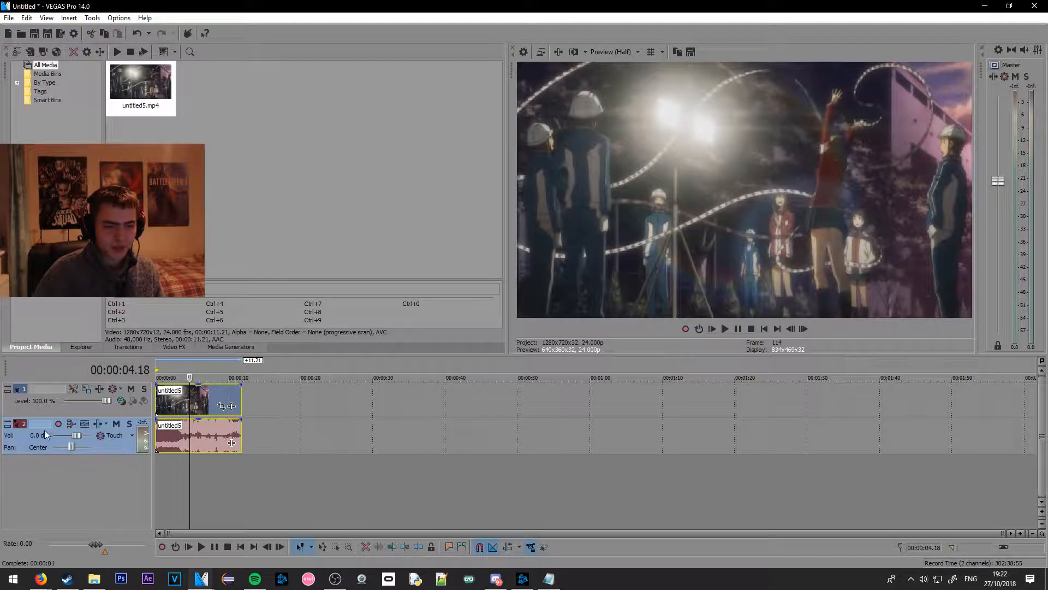
Place a second copy of the untitled5 video at about 25 seconds on the timeline and delete it again
drag(116, 107, 440, 251)
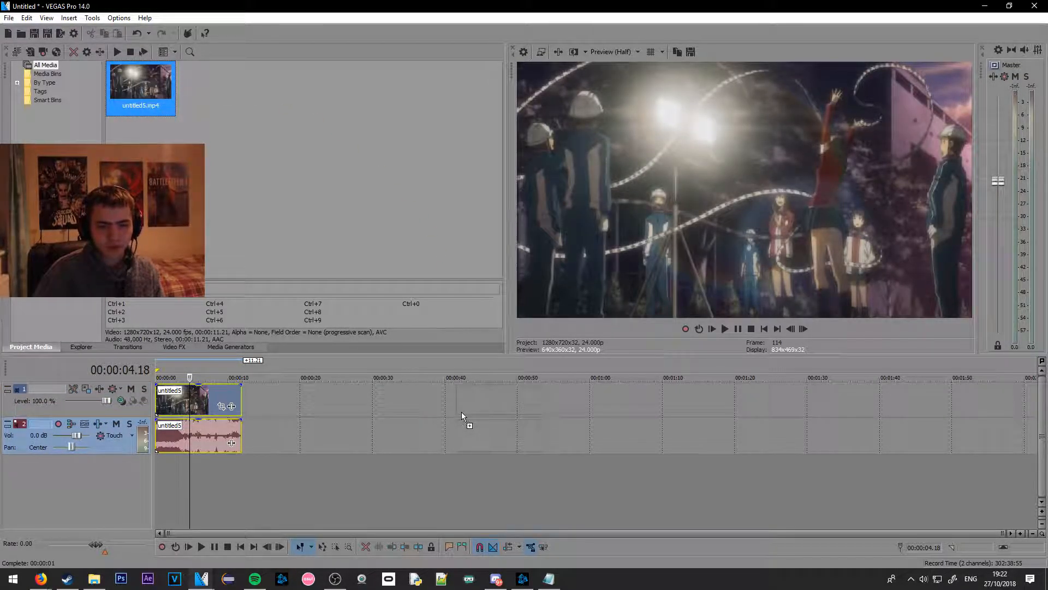
drag(441, 407, 346, 395)
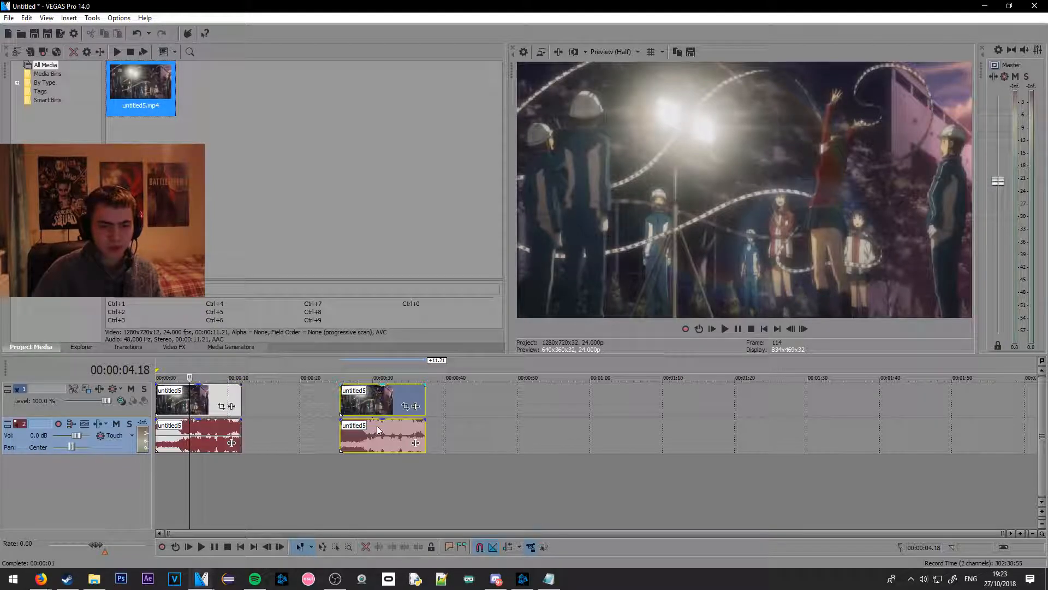
click(367, 439)
click(379, 436)
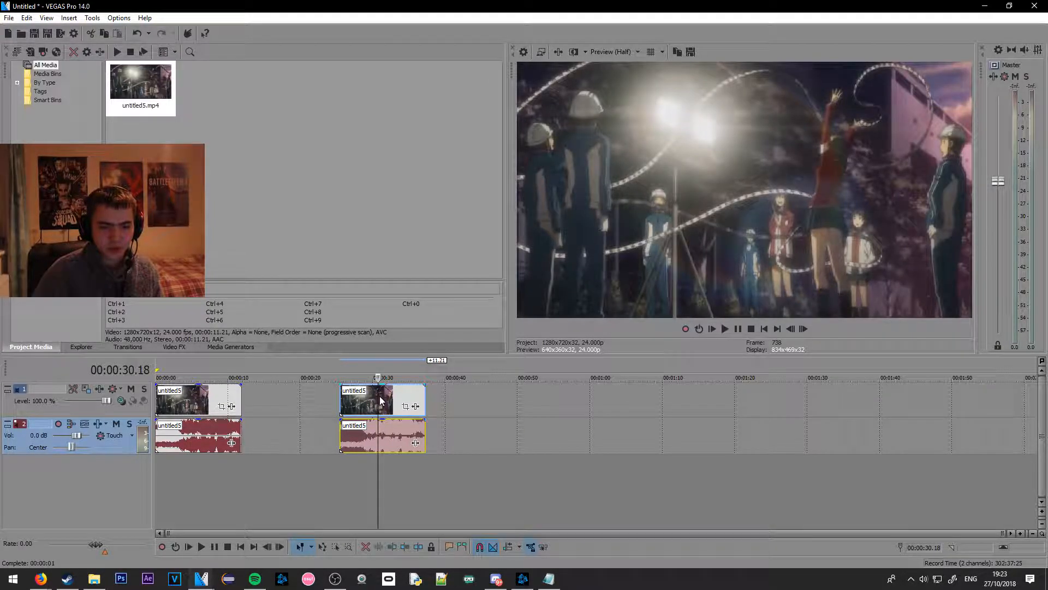
click(380, 403)
key(Delete)
click(141, 82)
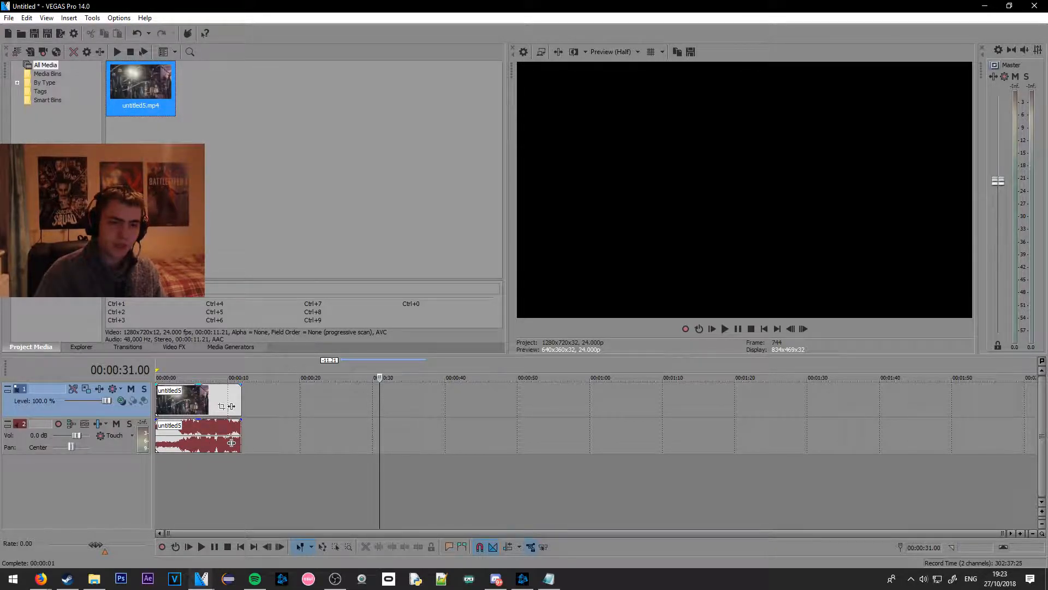
Try a different volume level on the audio track and restore it to 0 dB
click(188, 399)
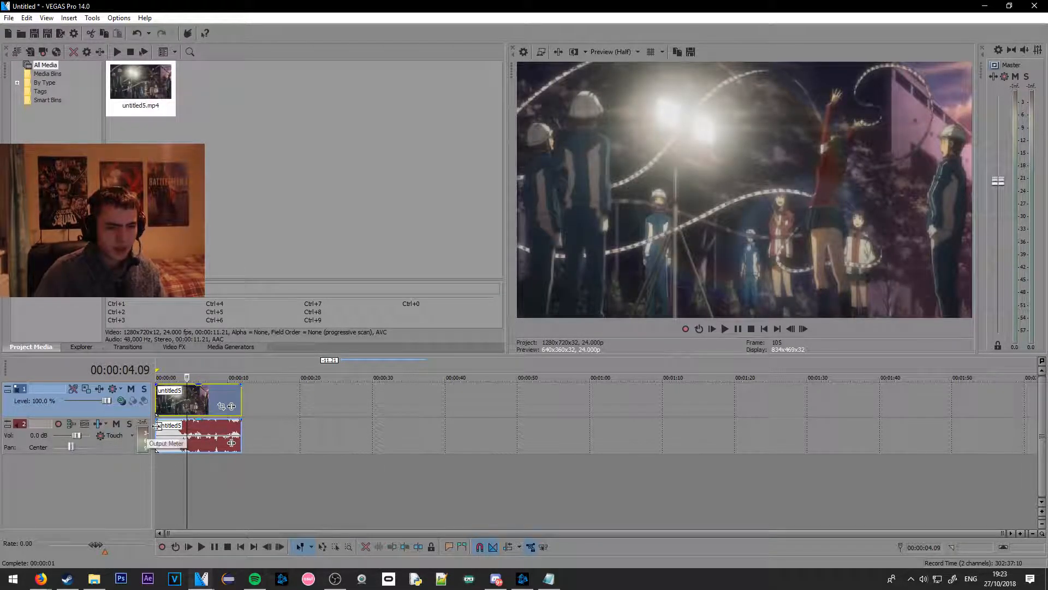
click(169, 434)
drag(77, 435, 67, 434)
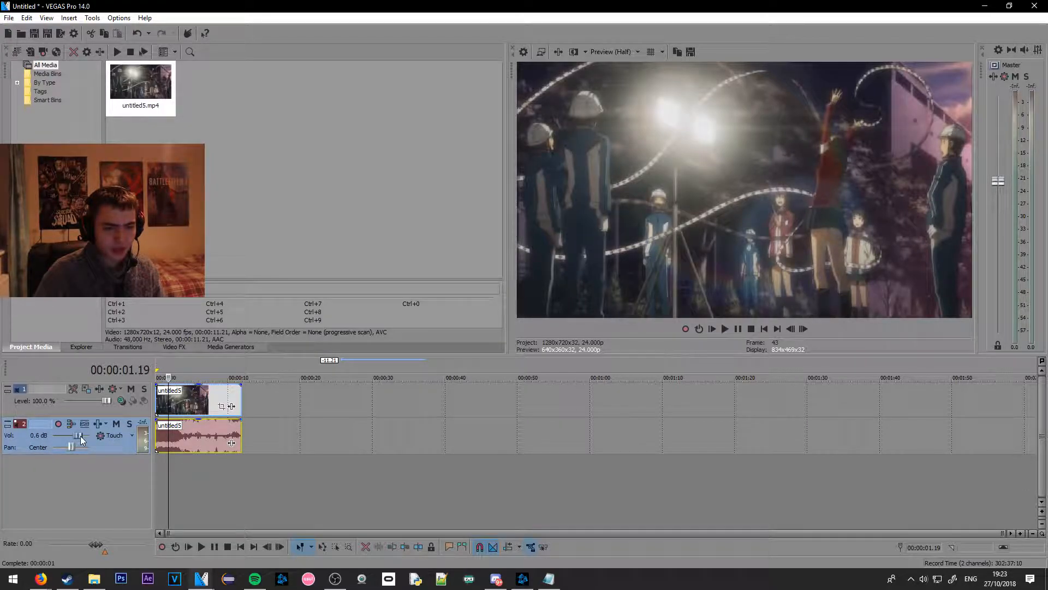
double_click(41, 435)
text(0)
key(Return)
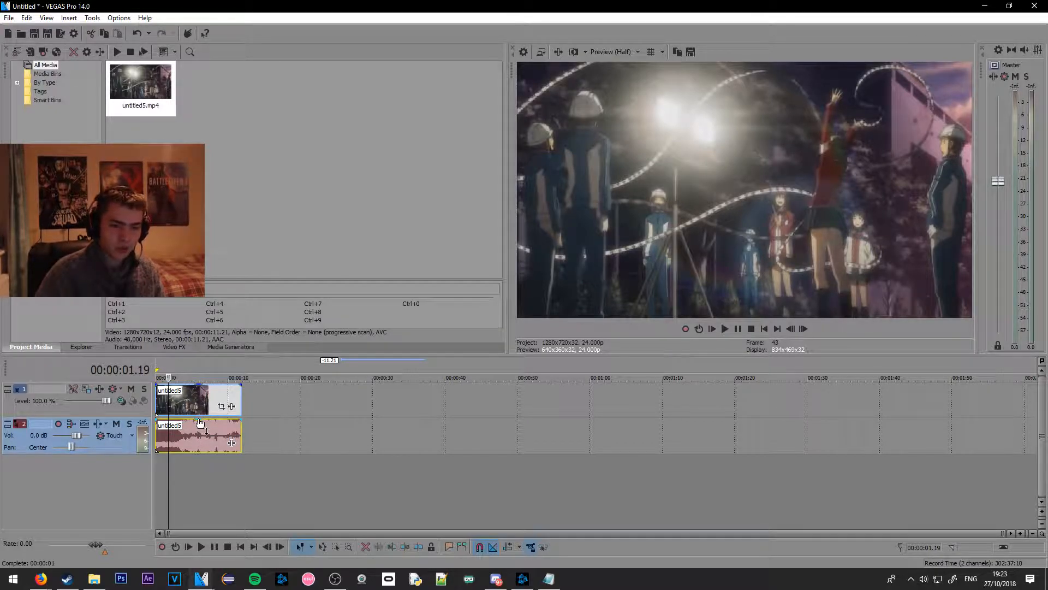
Set the audio track's pan to 1 % R and try the audio clip's gain and the video clip's opacity
mouse_move(205, 423)
mouse_down()
mouse_move(203, 439)
mouse_move(203, 424)
mouse_up()
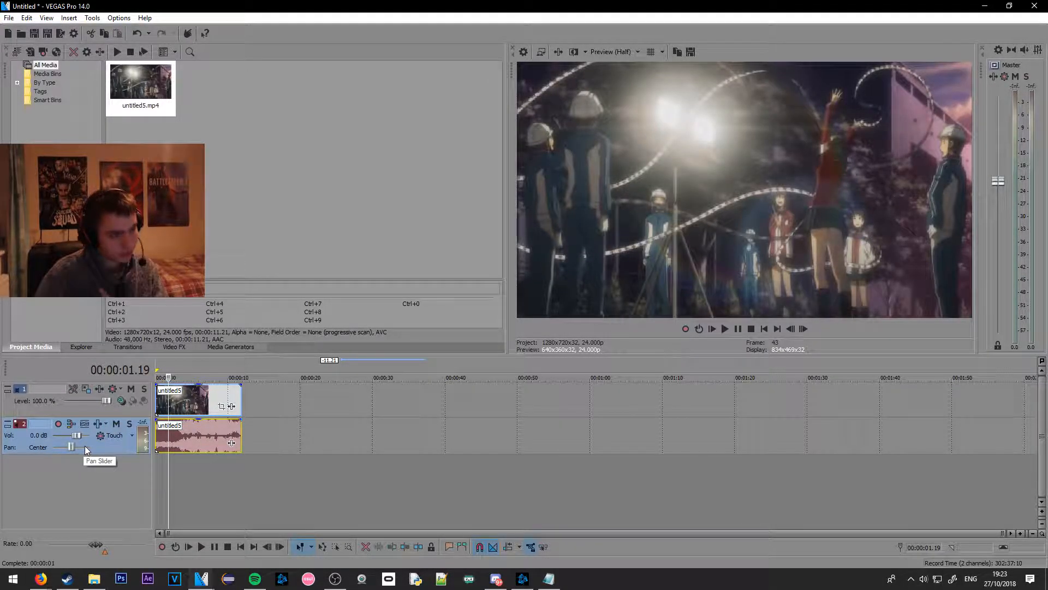
mouse_move(87, 444)
mouse_down()
mouse_move(44, 441)
mouse_move(70, 444)
mouse_up()
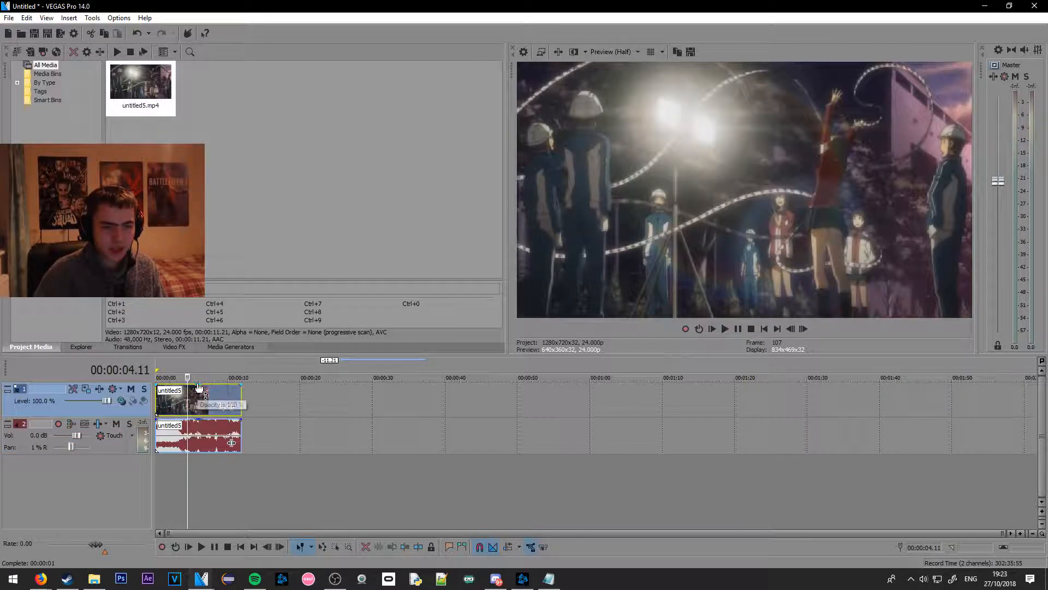
mouse_move(200, 386)
mouse_down()
mouse_move(202, 410)
mouse_move(200, 384)
mouse_up()
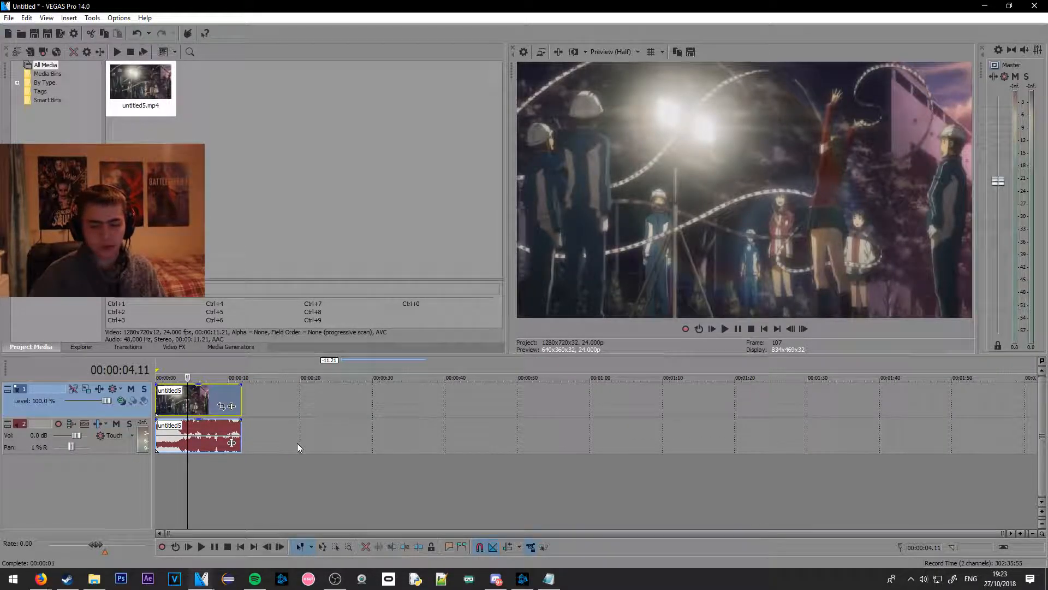
Examine the clip at different timeline magnifications, from single frames to its whole length
scroll(297, 443, up, 5)
scroll(295, 438, up, 2)
scroll(294, 438, down, 4)
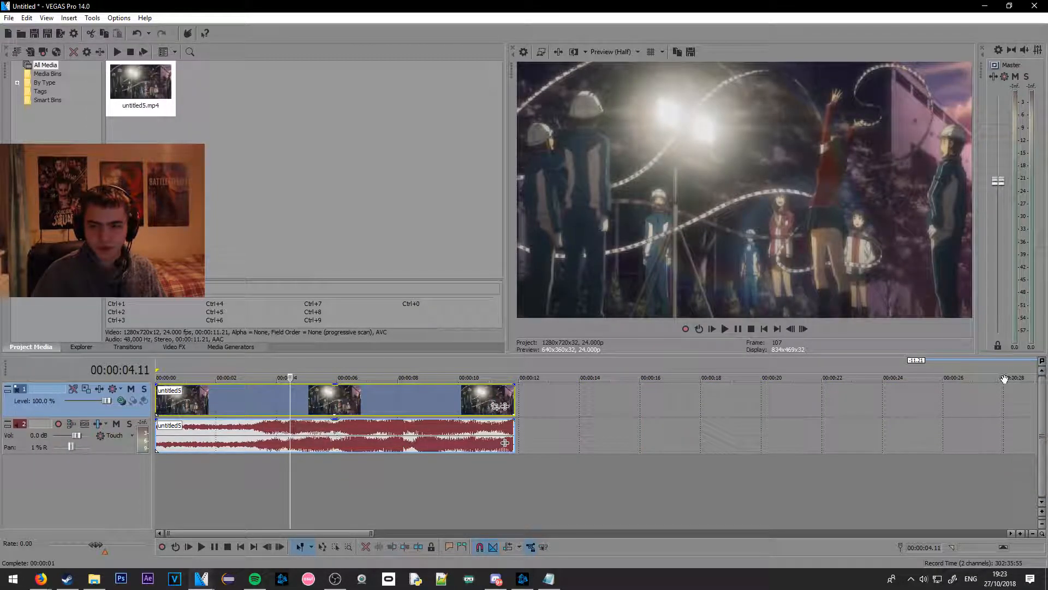
scroll(460, 462, up, 4)
scroll(555, 453, down, 6)
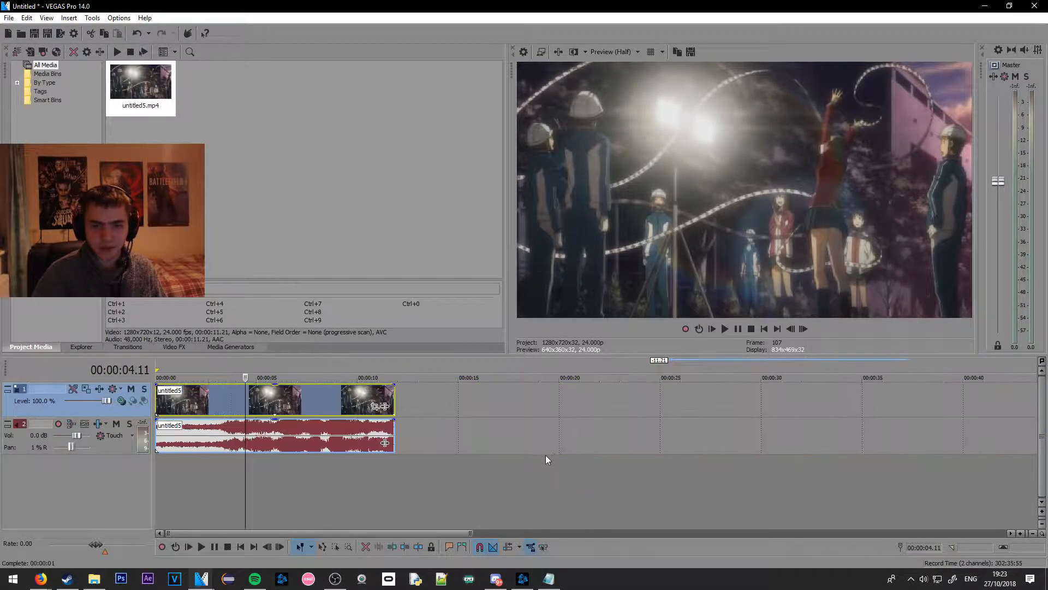
scroll(262, 448, up, 8)
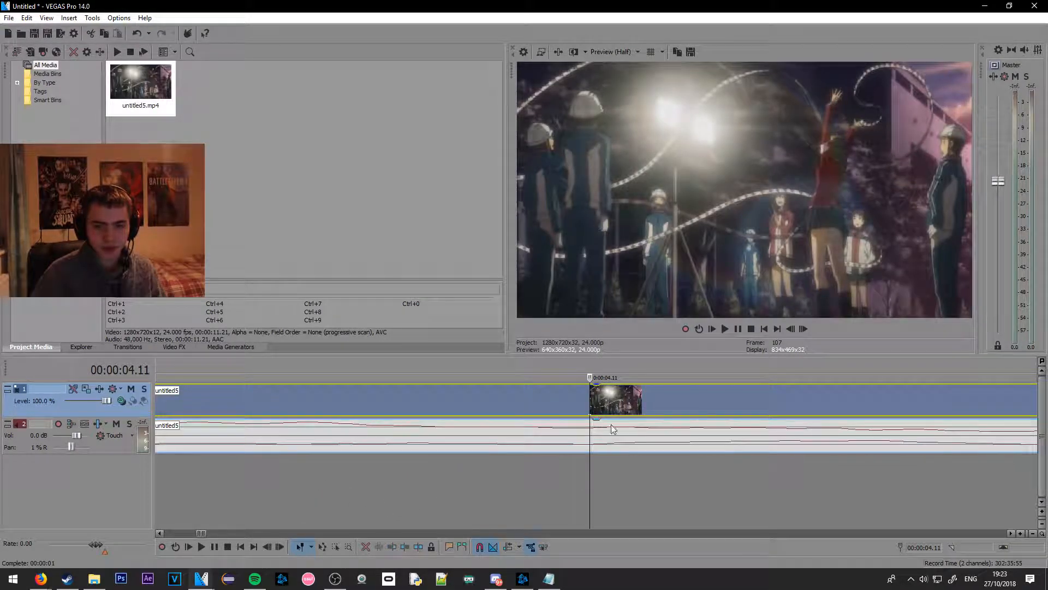
scroll(549, 443, down, 5)
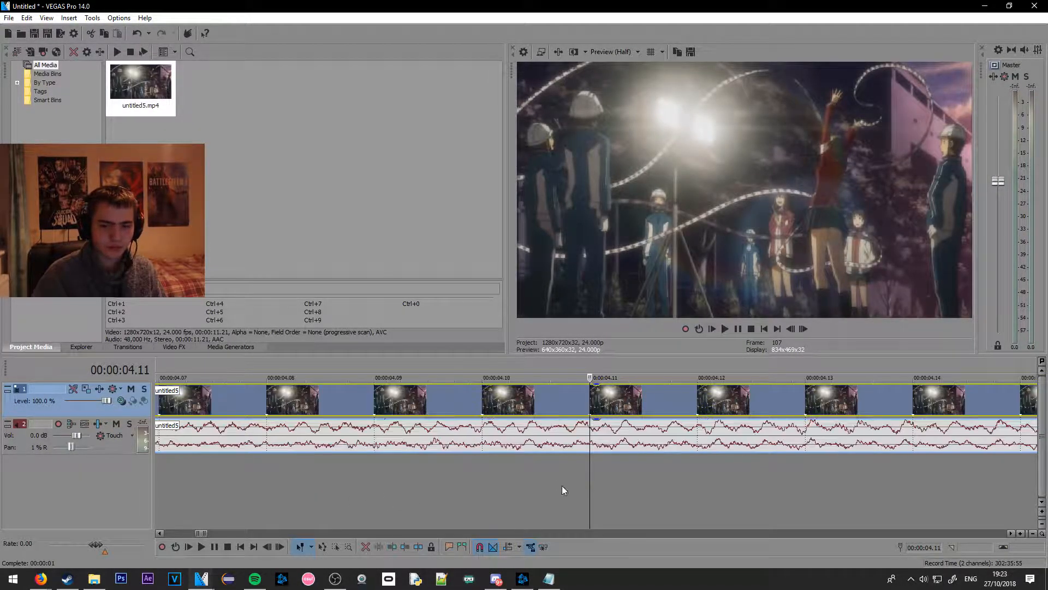
scroll(562, 451, down, 4)
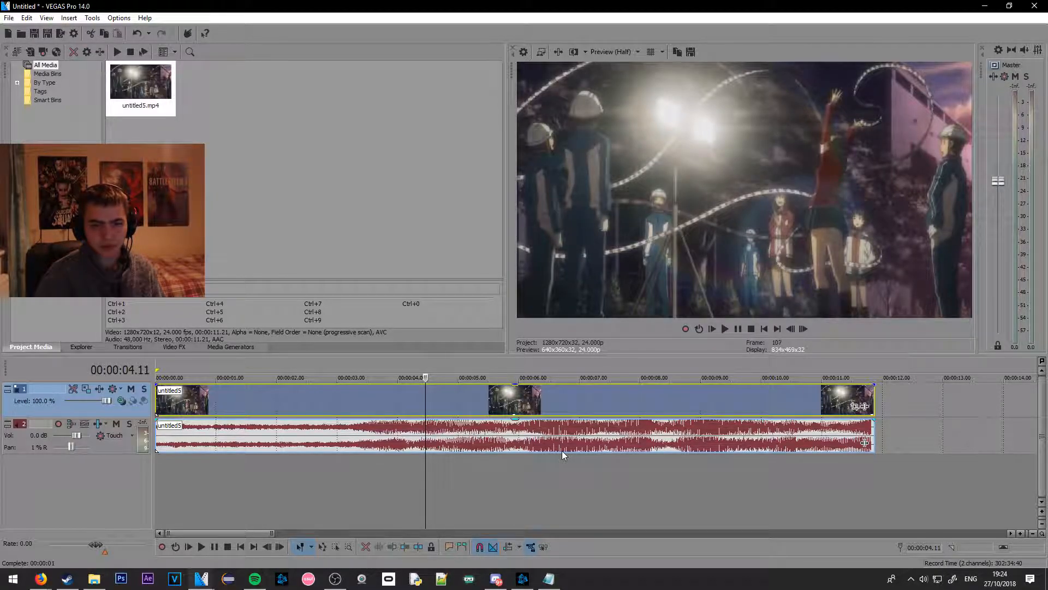
Play briefly from the start of the clip and step the playhead backward and forward frame by frame
click(158, 393)
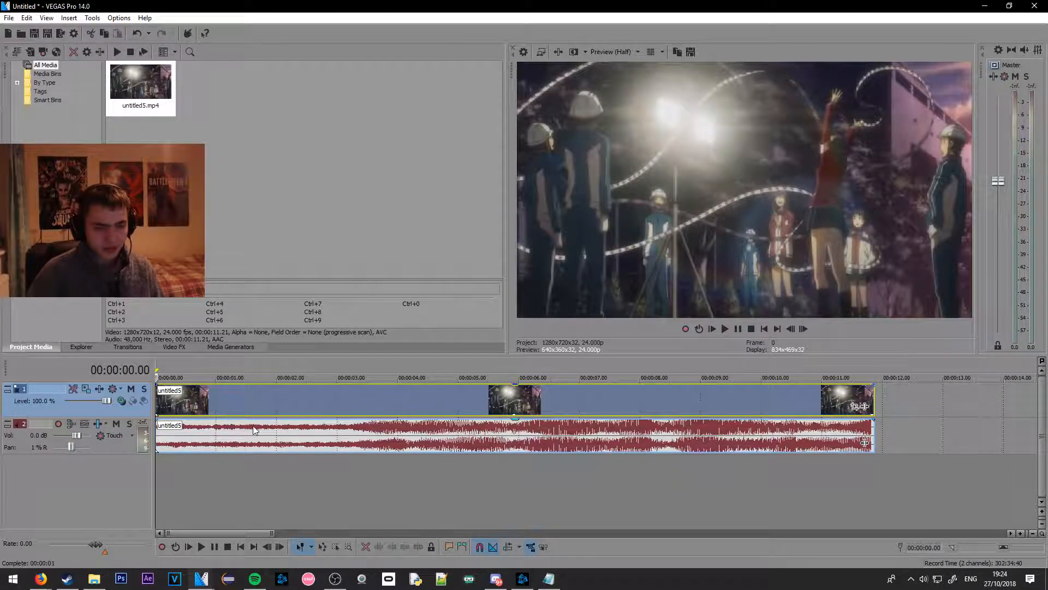
key(space)
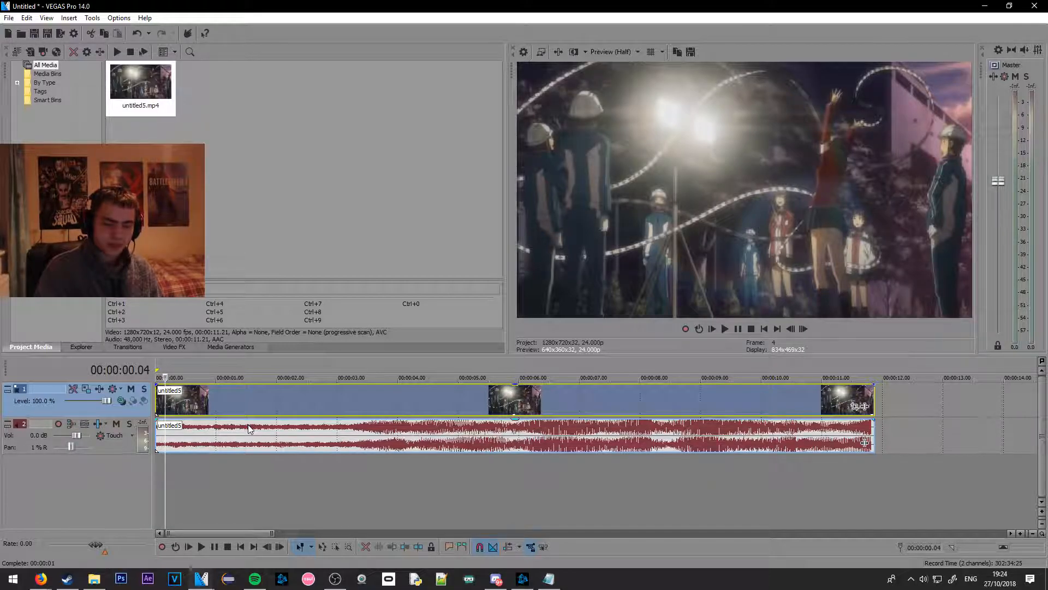
key(Left)
key(Left)
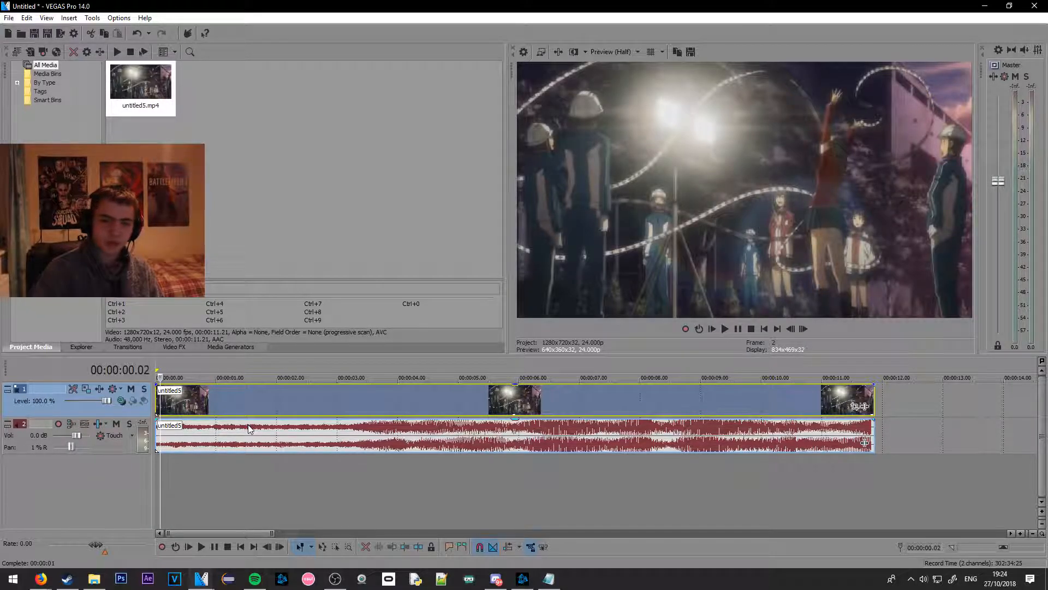
click(802, 329)
click(791, 329)
key(Right)
key(Right)
key(Right)
right_click(236, 486)
click(210, 470)
click(168, 402)
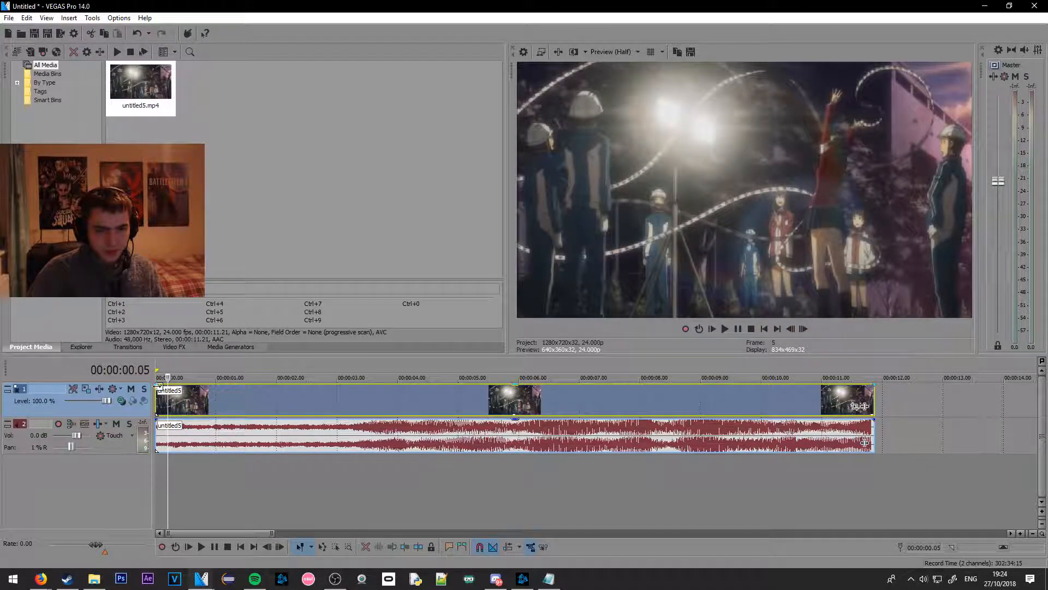
Add a fade-in about 5 seconds long to the start of the video clip
click(157, 386)
scroll(157, 386, up, 4)
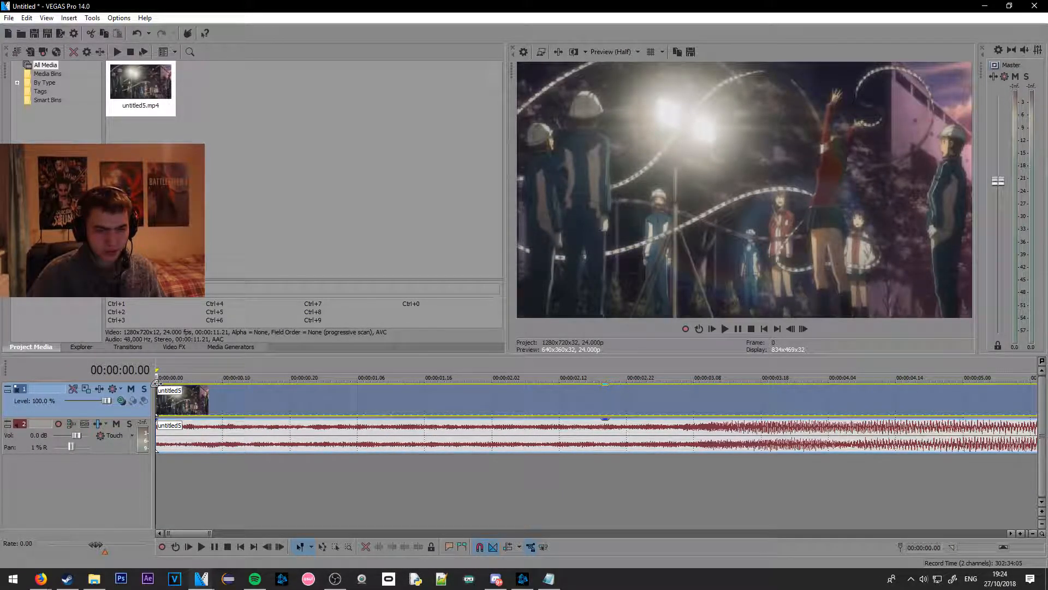
drag(157, 383, 987, 371)
scroll(318, 436, down, 5)
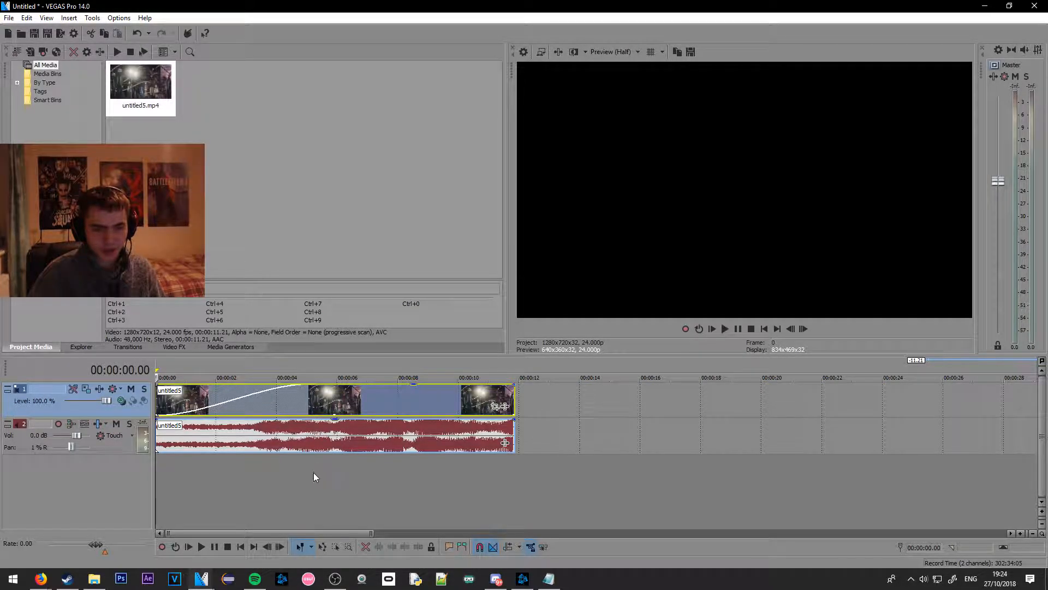
Mark the first 5 seconds as a time range, play the clip from its start and mute the audio track
drag(312, 470, 150, 470)
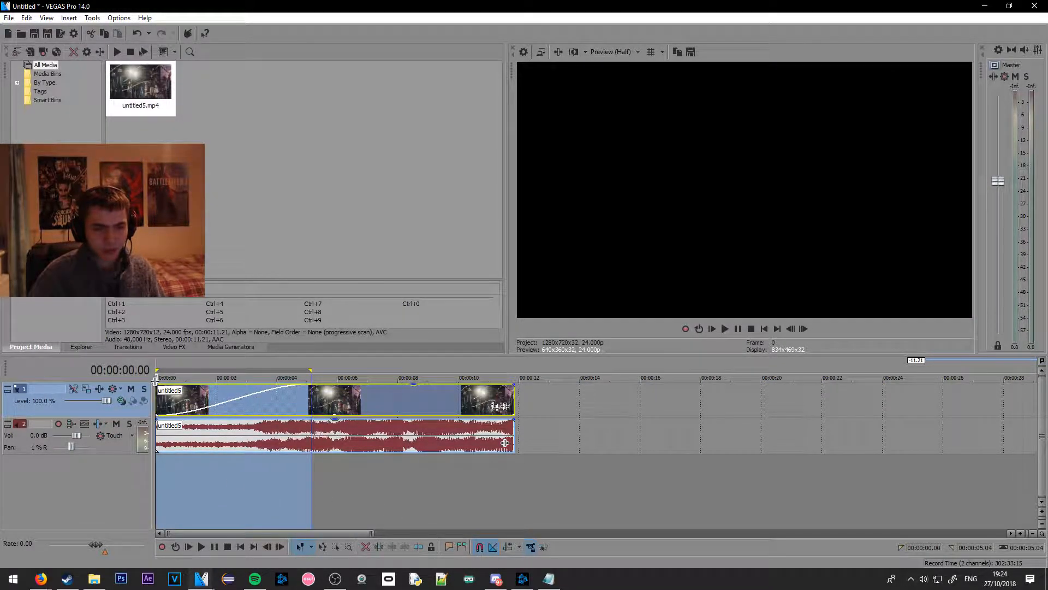
click(384, 471)
click(158, 467)
key(space)
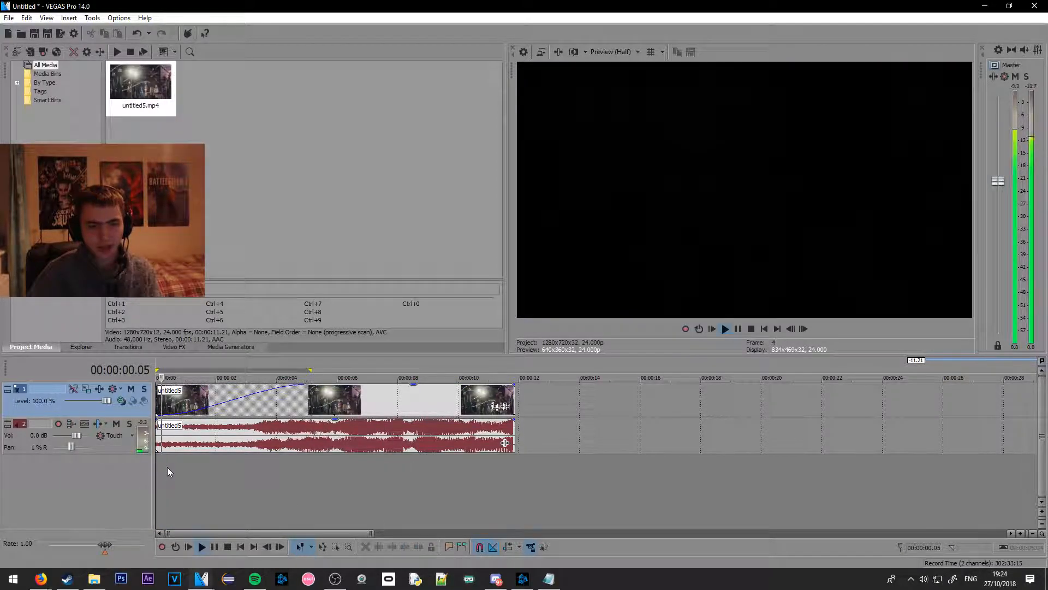
click(116, 424)
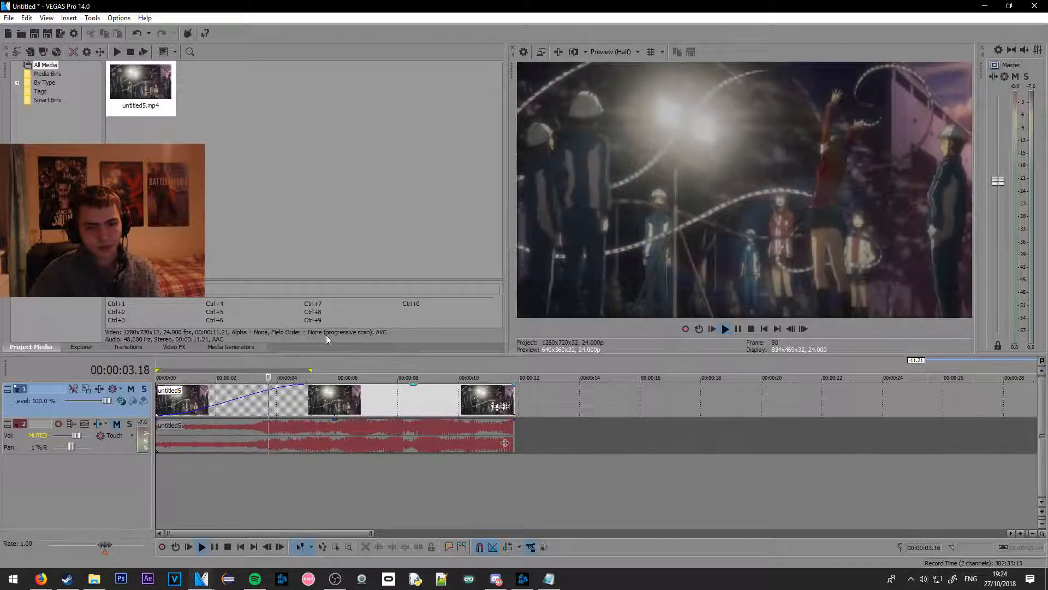
key(space)
Remove the video clip's fade-in, then try and preview a fade-out about 2 seconds long at its end and remove it
drag(307, 391, 158, 392)
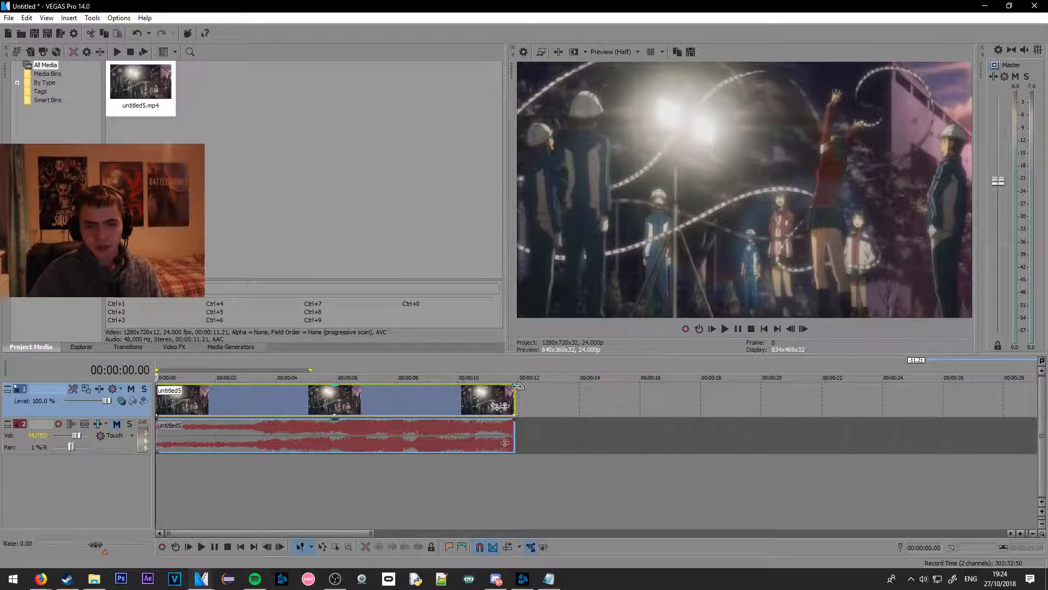
drag(518, 385, 452, 387)
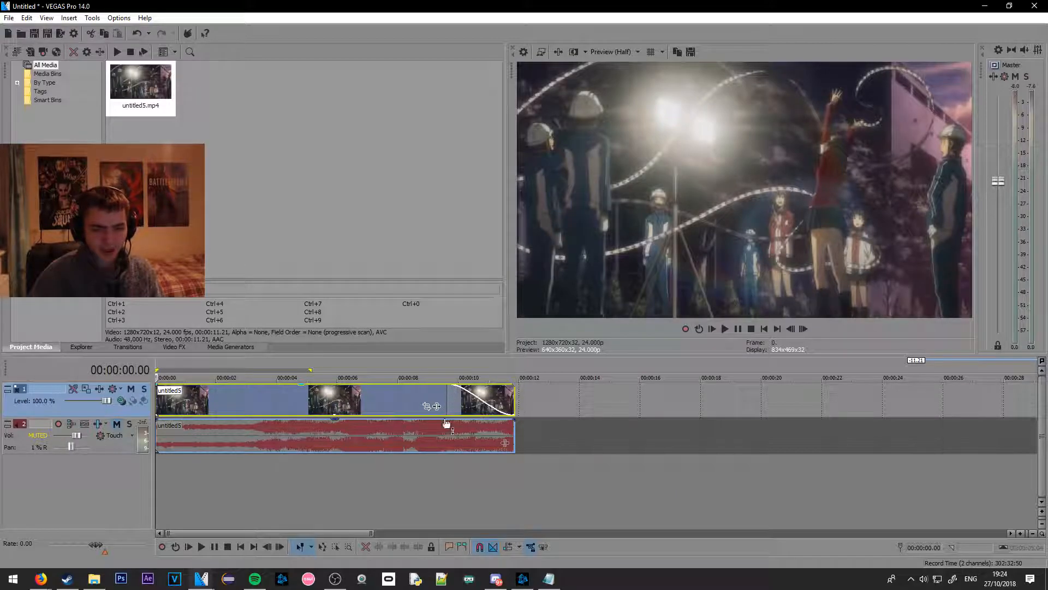
click(442, 460)
key(space)
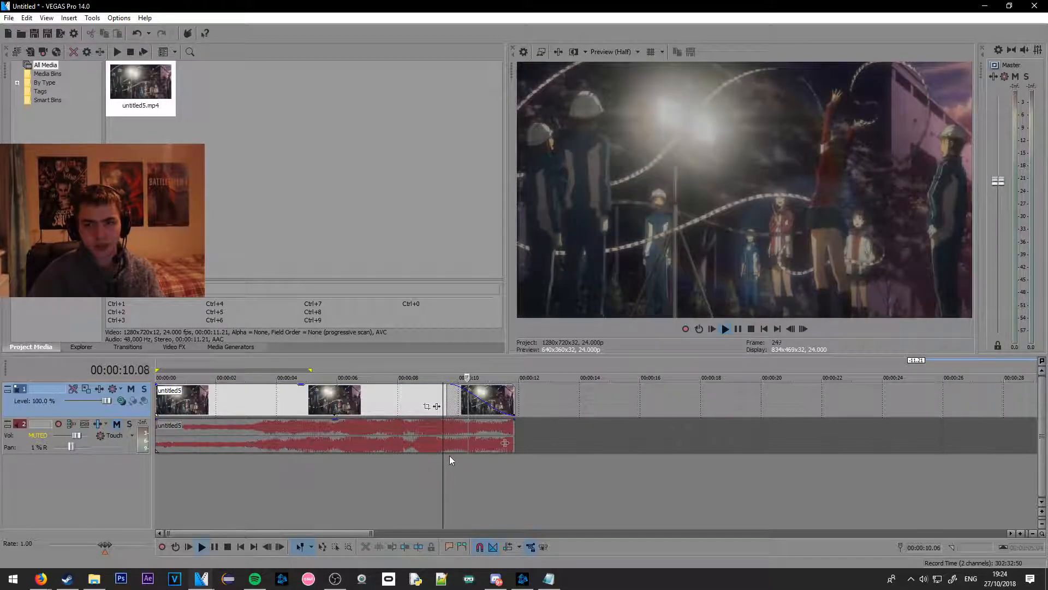
key(space)
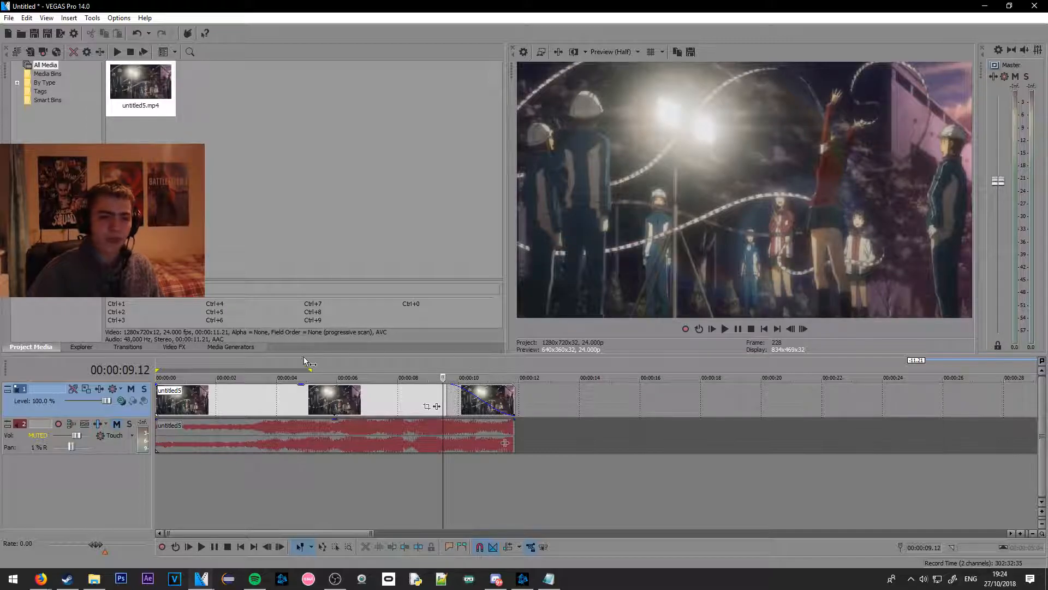
click(447, 395)
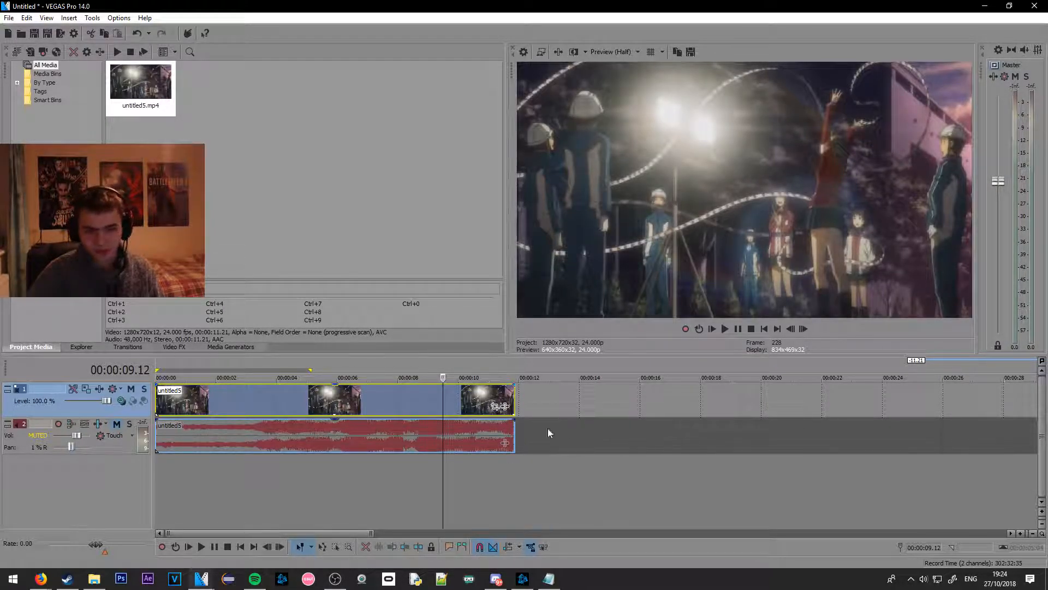
click(498, 395)
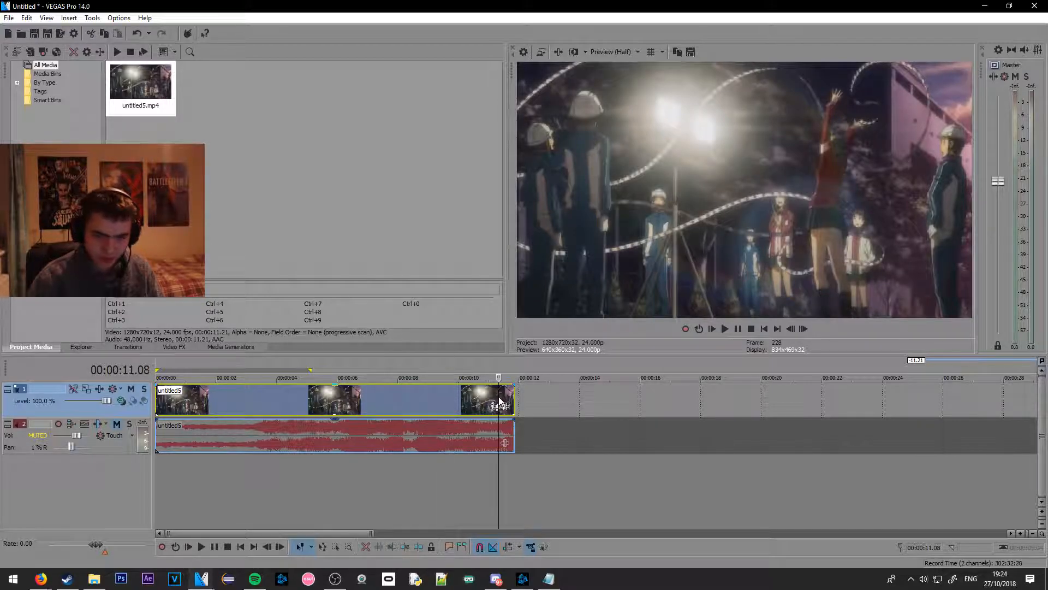
Open the video clip's Event Pan/Crop window, move it clear and zoom its workspace for inspection, then close it
scroll(597, 444, up, 4)
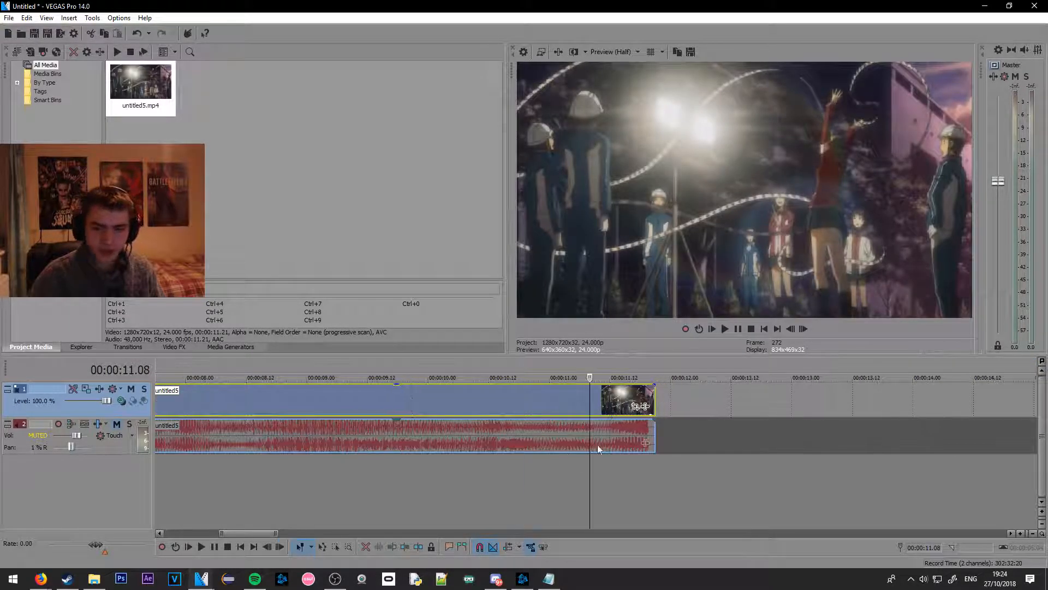
click(635, 409)
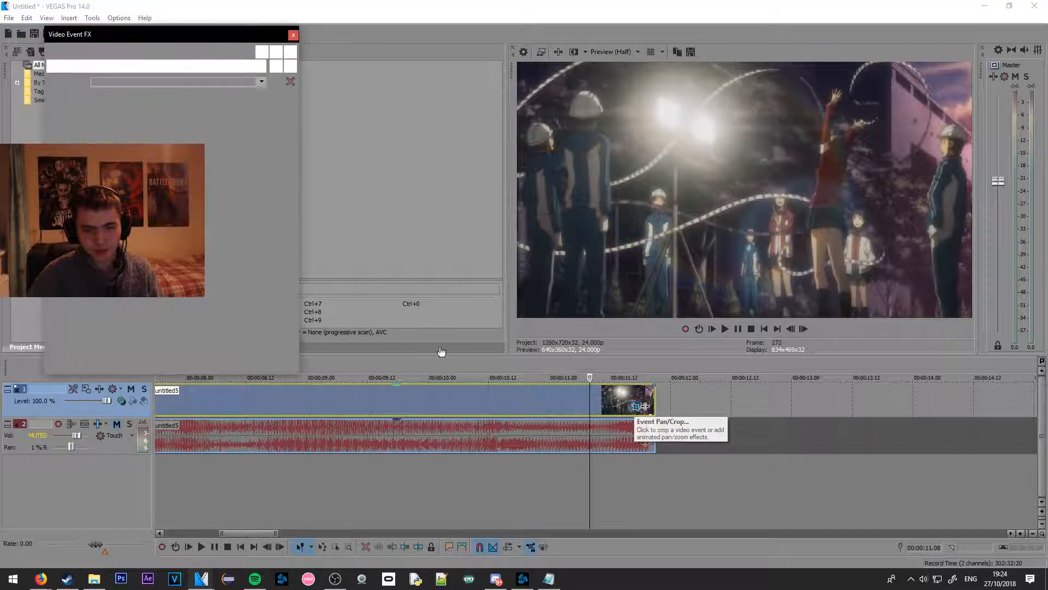
drag(136, 28, 388, 48)
scroll(577, 292, up, 6)
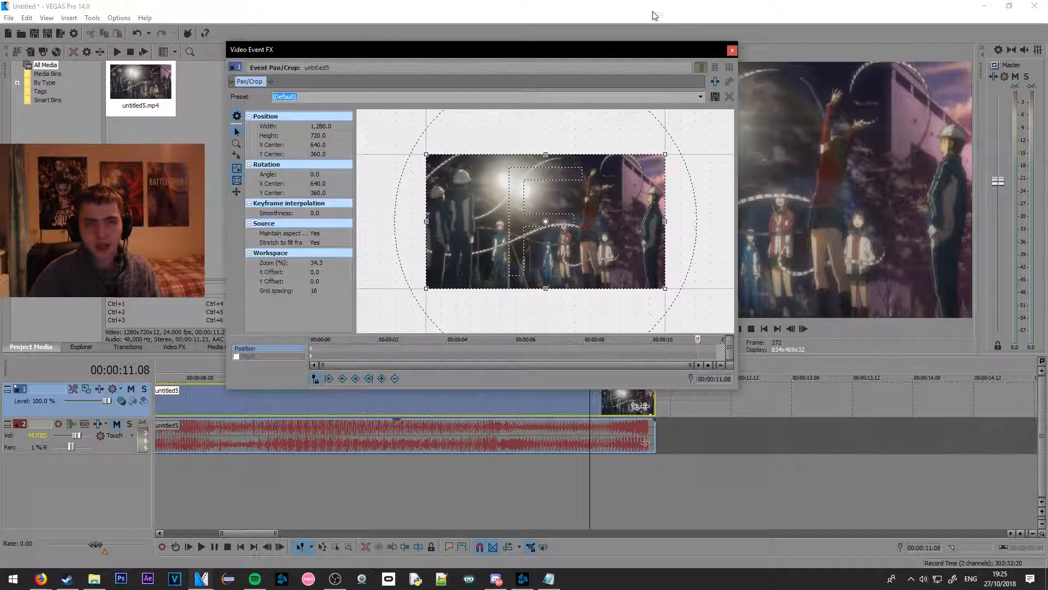
click(732, 51)
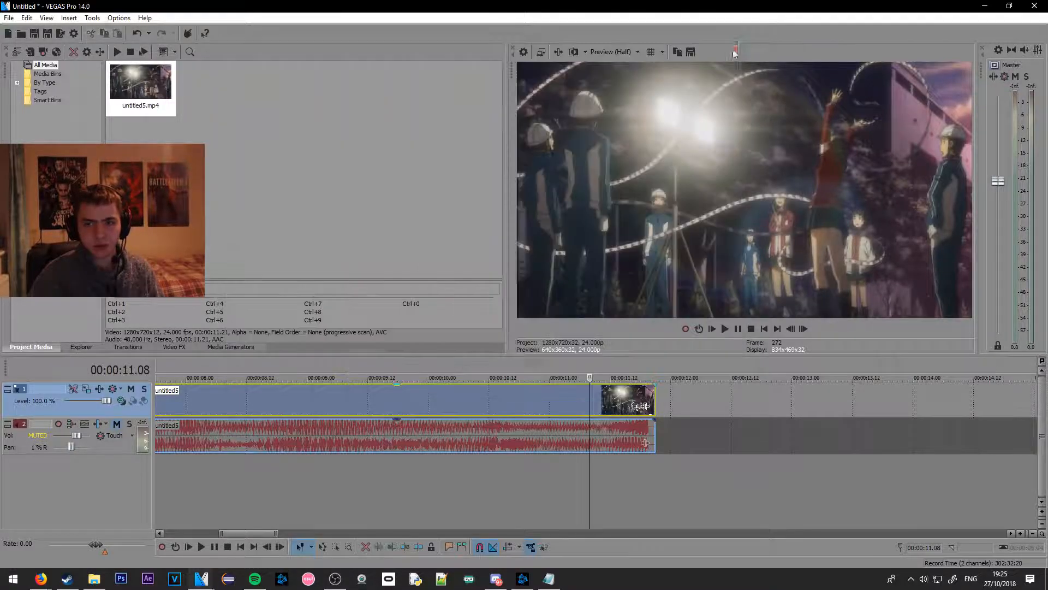
View the effects available for the video clip in the plug-in chooser and close it without adding any
click(643, 407)
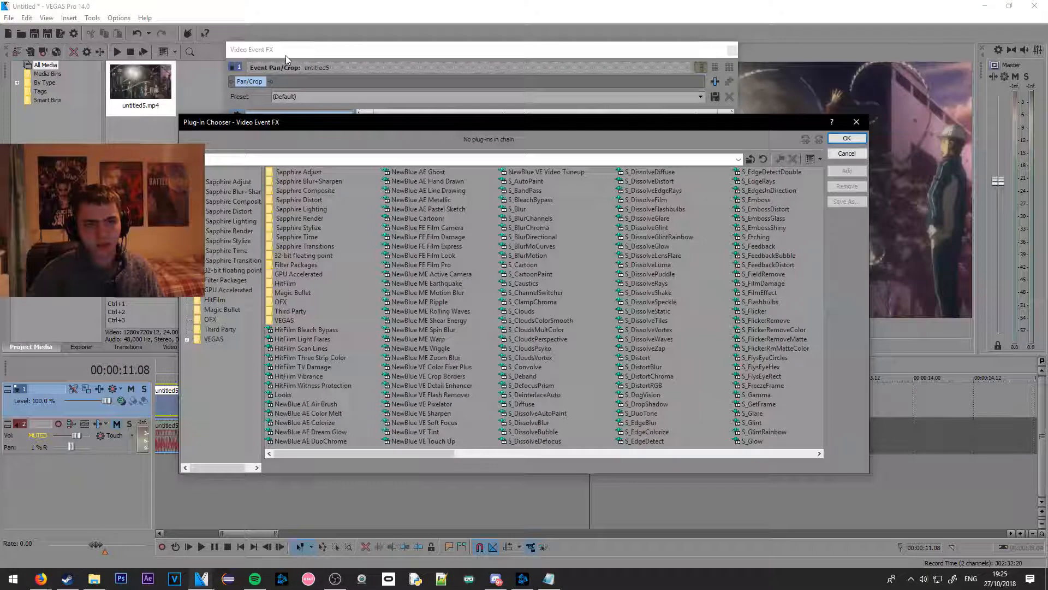
drag(675, 122, 625, 84)
click(806, 83)
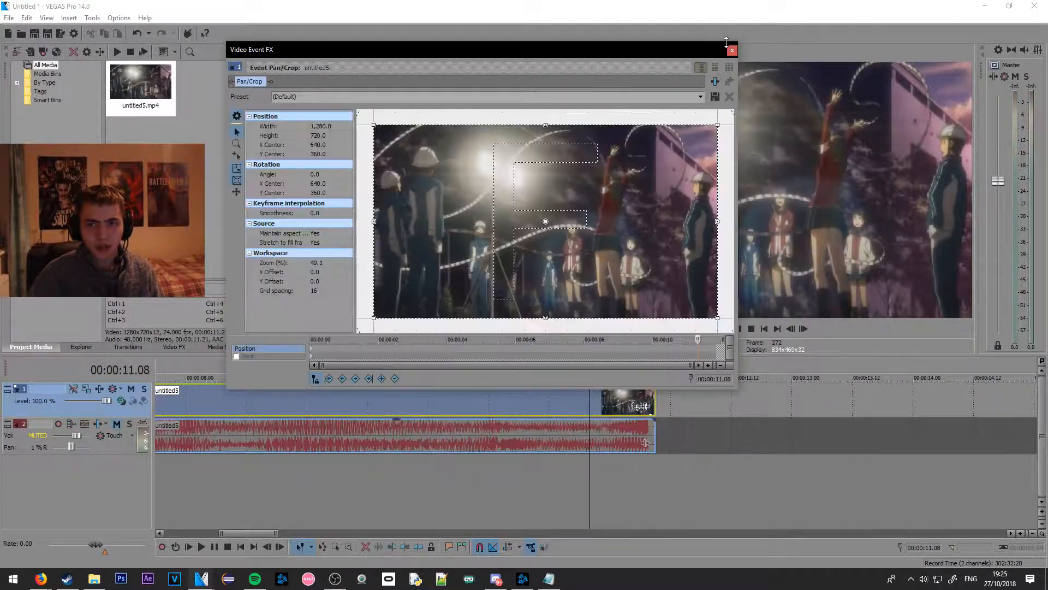
click(732, 51)
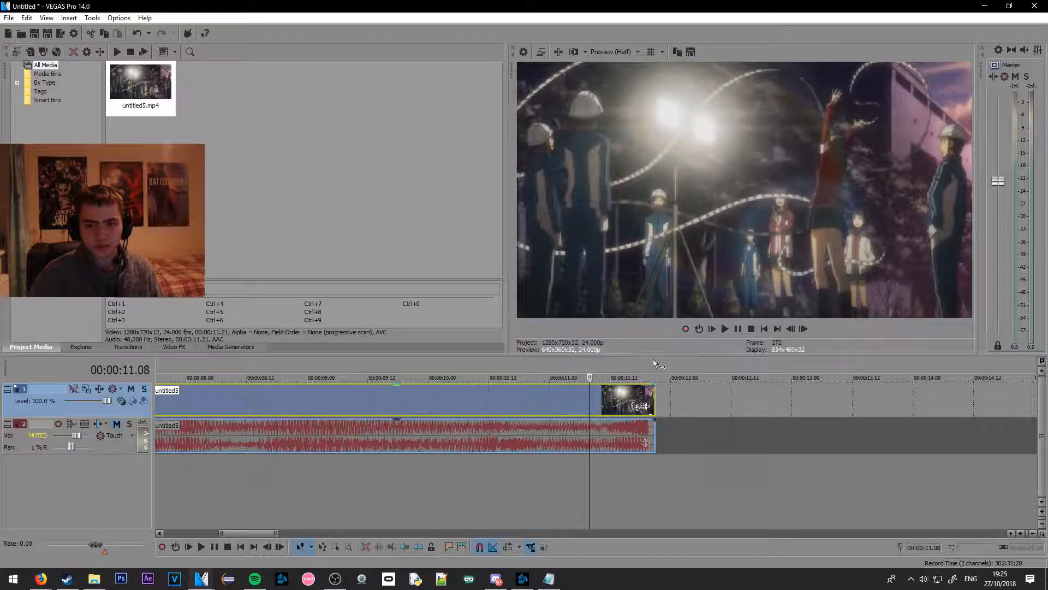
Try the NewBlue ME Motion Blur effect on the video clip, dismissing the registration offer and closing the effect window
click(648, 407)
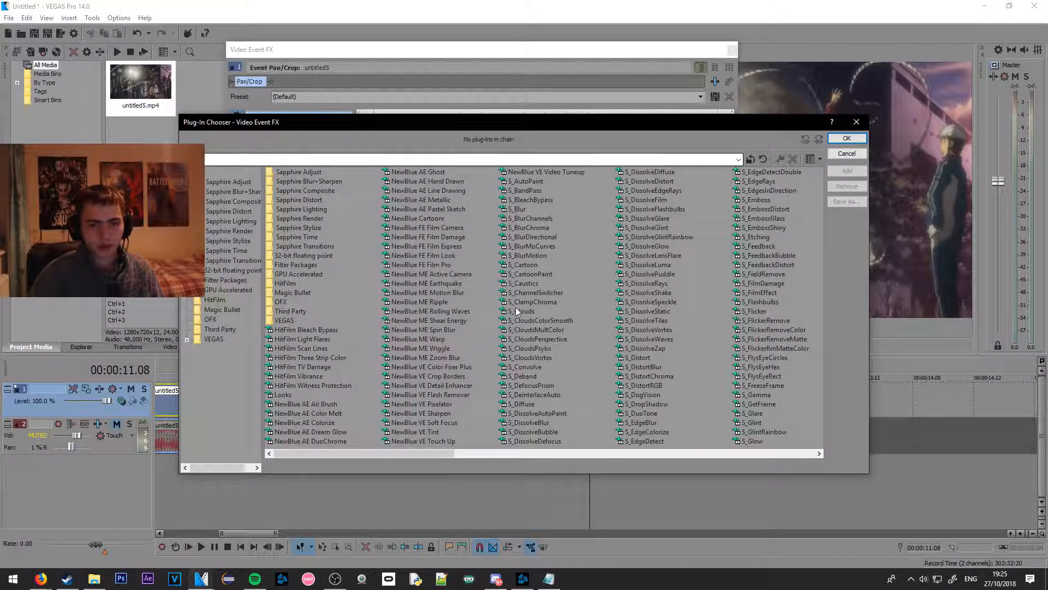
double_click(444, 293)
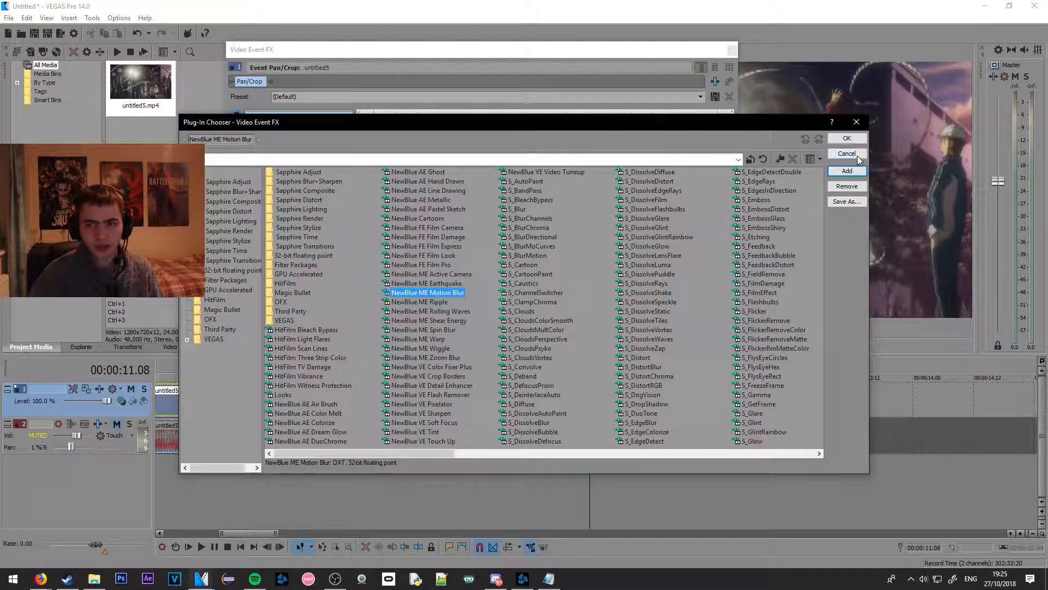
click(847, 138)
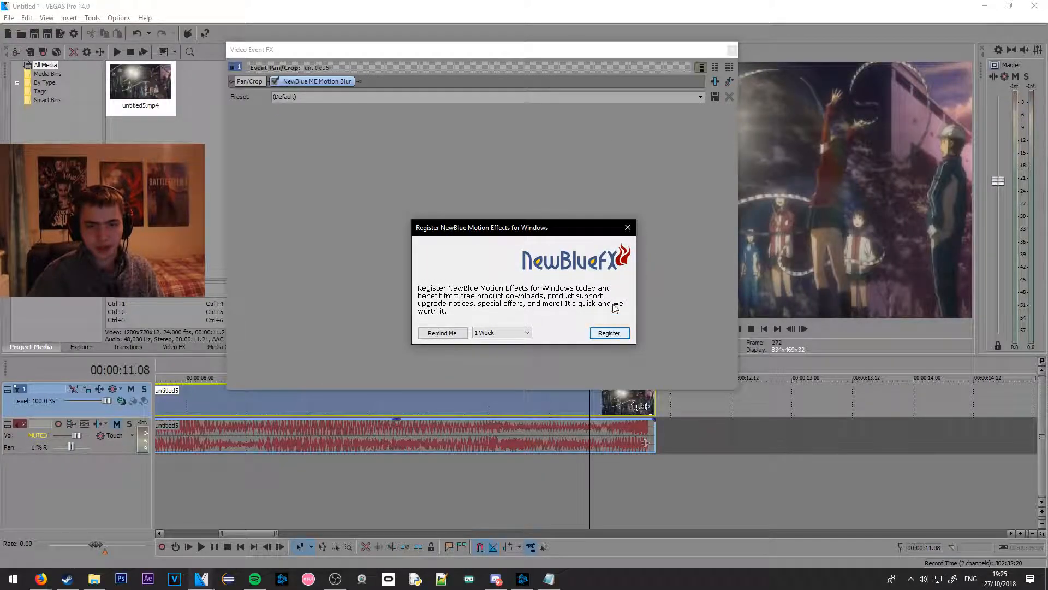
click(628, 227)
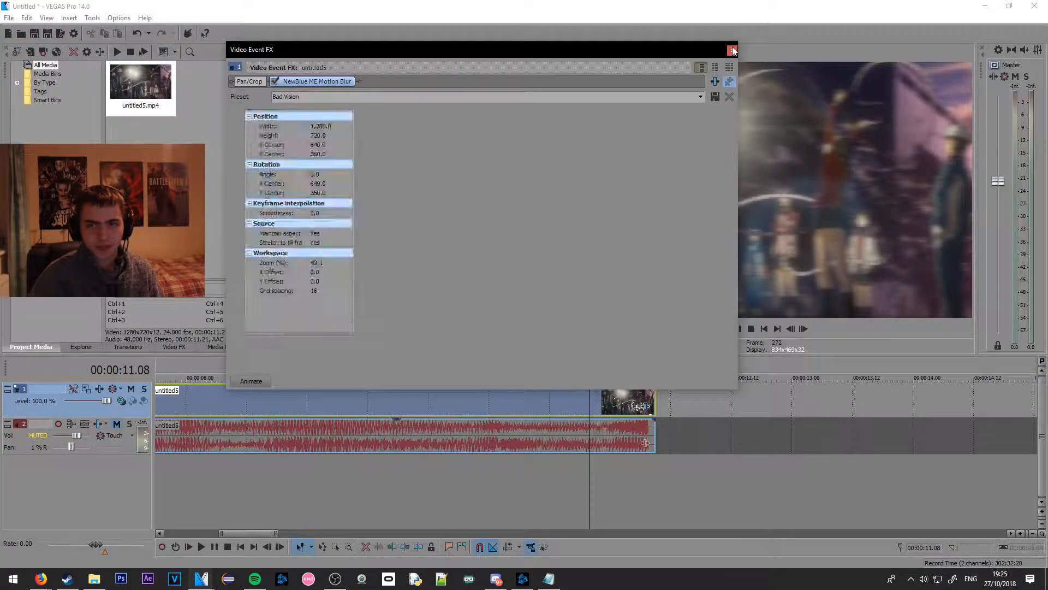
click(732, 50)
Try the Simple Delay effect in the audio clip's plug-in chooser and cancel the selection
scroll(610, 412, down, 2)
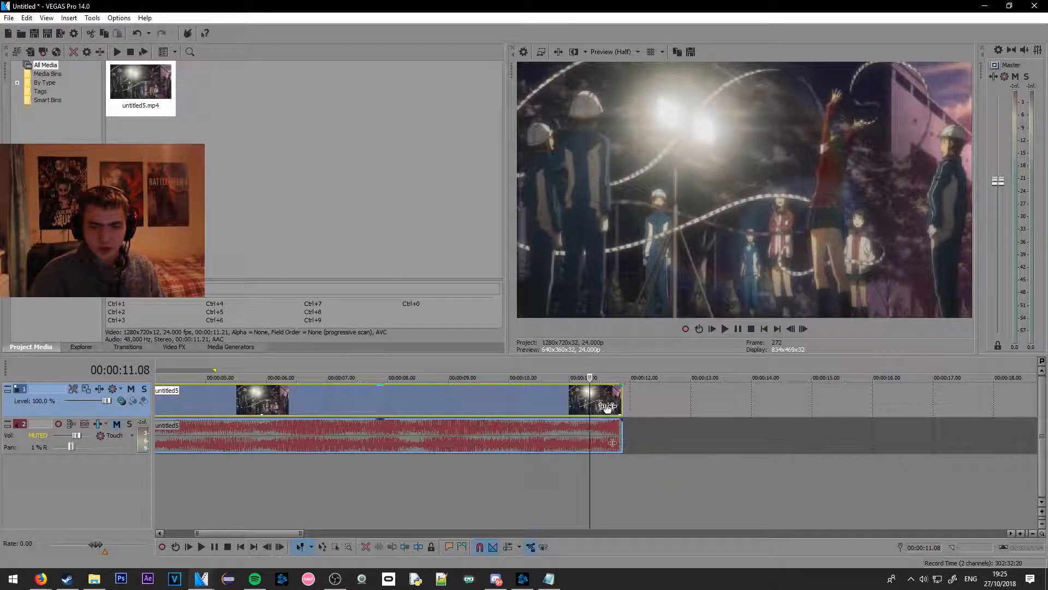
click(614, 437)
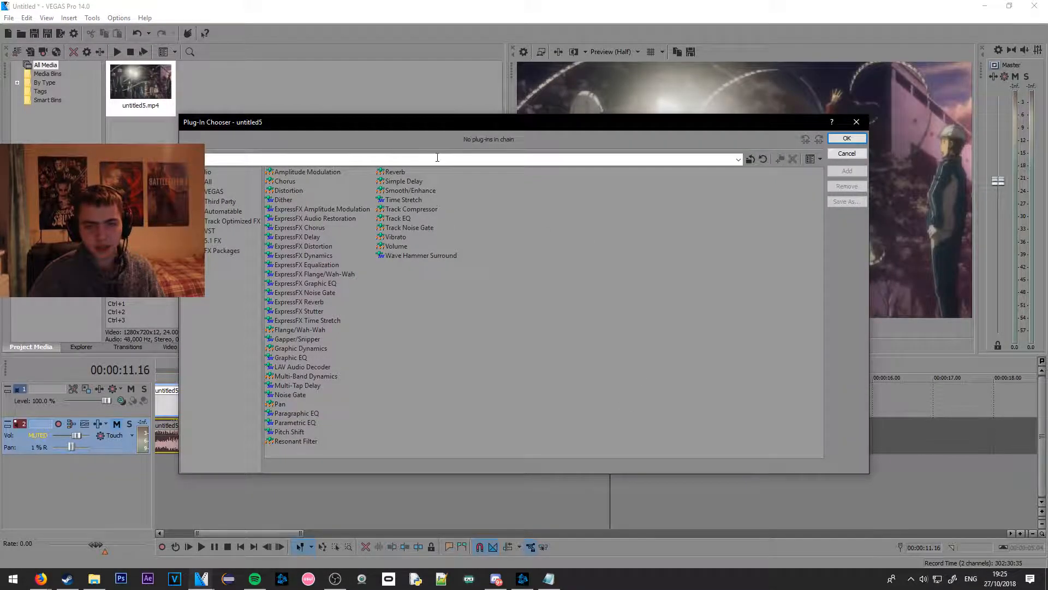
double_click(388, 166)
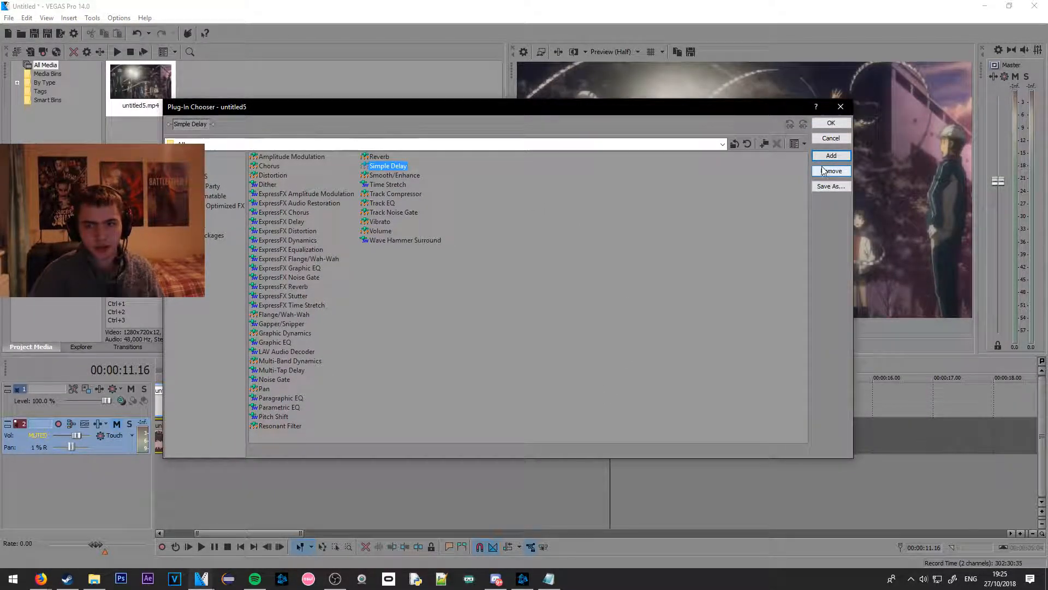
click(827, 142)
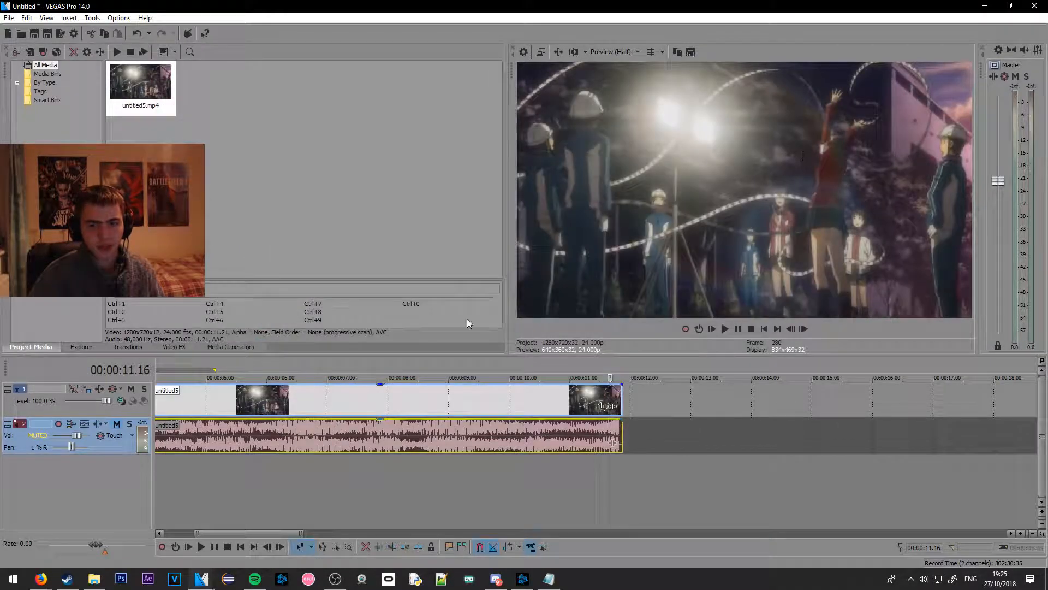
Practise marking time ranges on the timeline, ending with 00:00:02.14 to 00:00:10.17, and play that range
scroll(530, 432, down, 6)
click(244, 441)
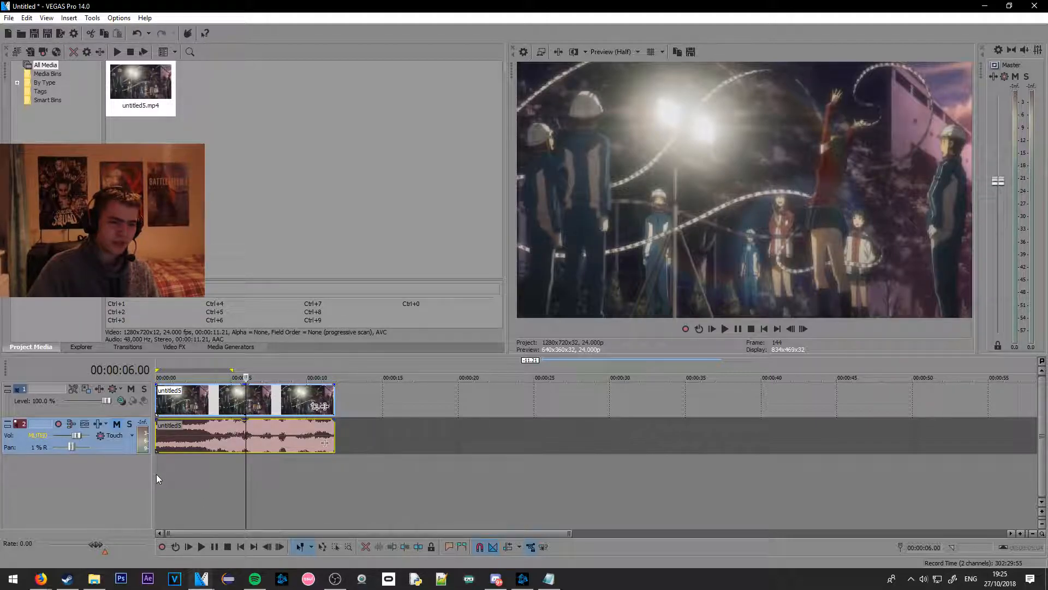
drag(157, 471, 367, 478)
click(231, 473)
click(403, 485)
drag(191, 481, 266, 484)
click(368, 490)
drag(195, 483, 317, 486)
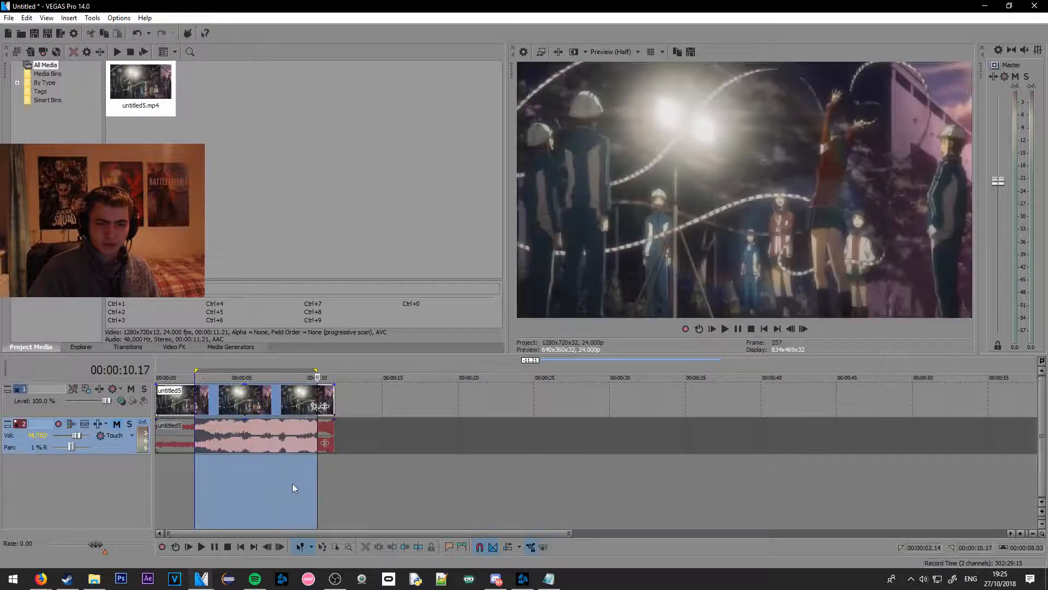
click(728, 328)
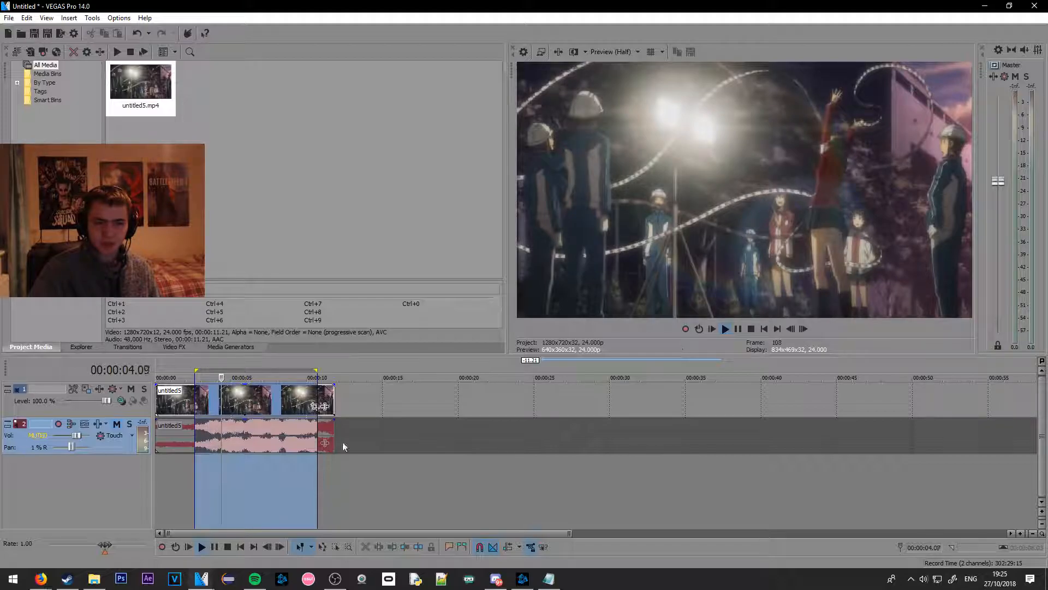
Mark a range about 2 seconds long starting near 3 seconds and play it with looping turned on
click(189, 500)
drag(202, 494, 232, 479)
click(724, 327)
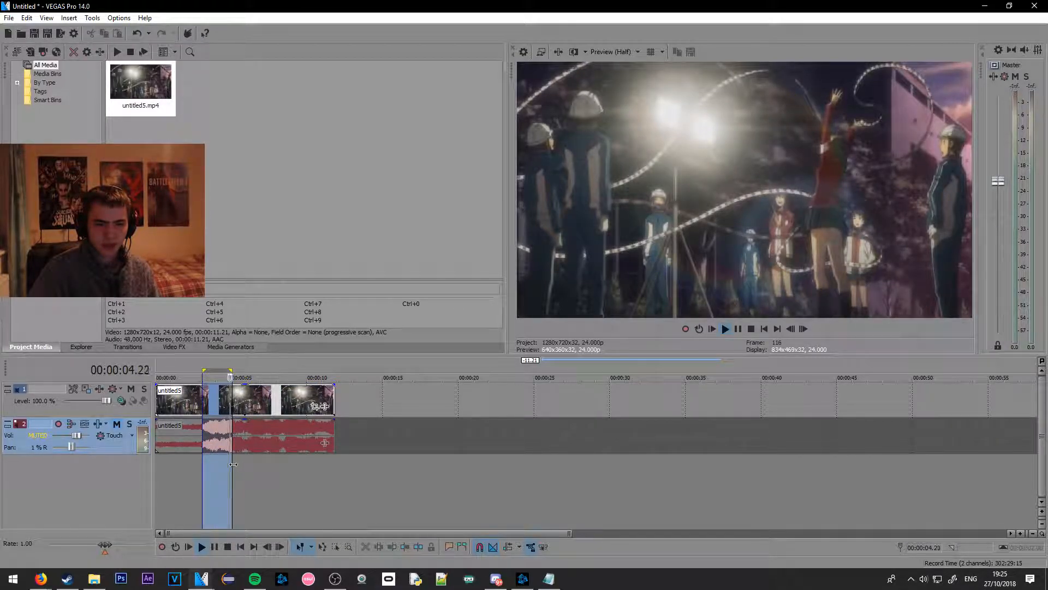
click(726, 328)
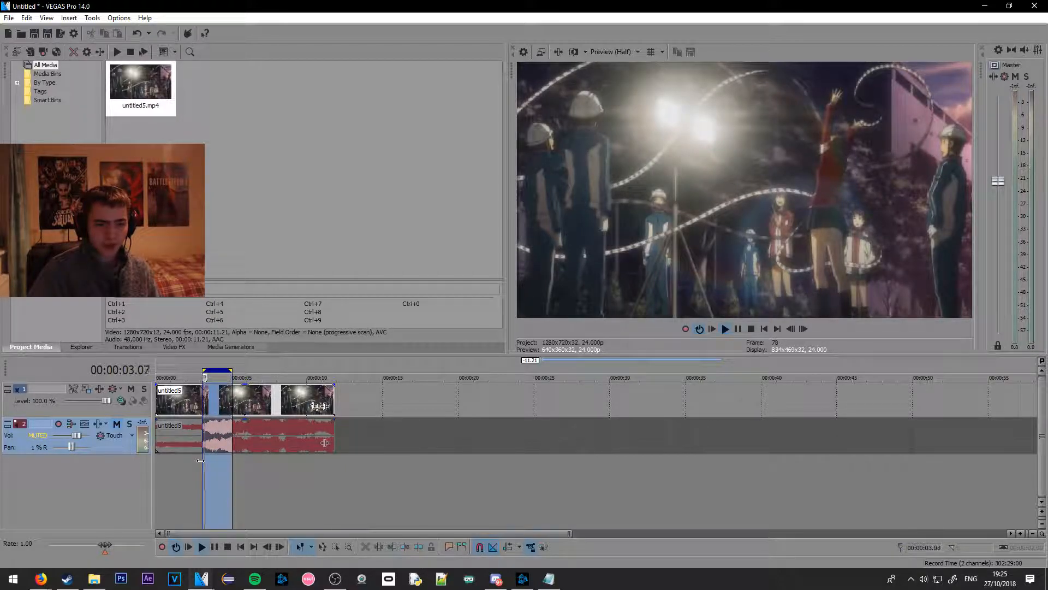
click(486, 443)
click(750, 330)
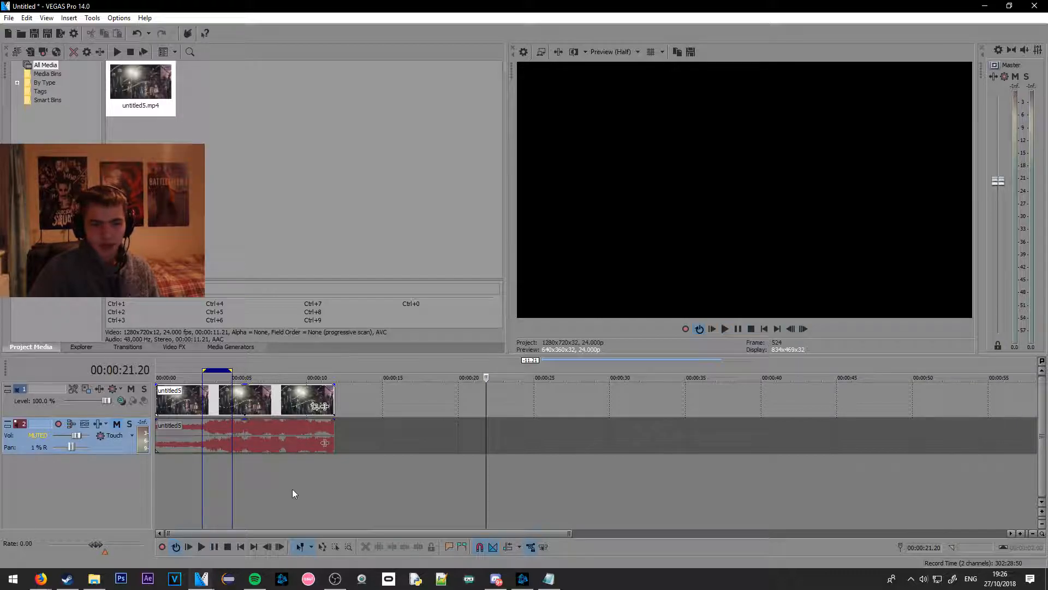
Unmute the audio track, play it briefly and scrub the playhead back and forth over the clip
click(288, 481)
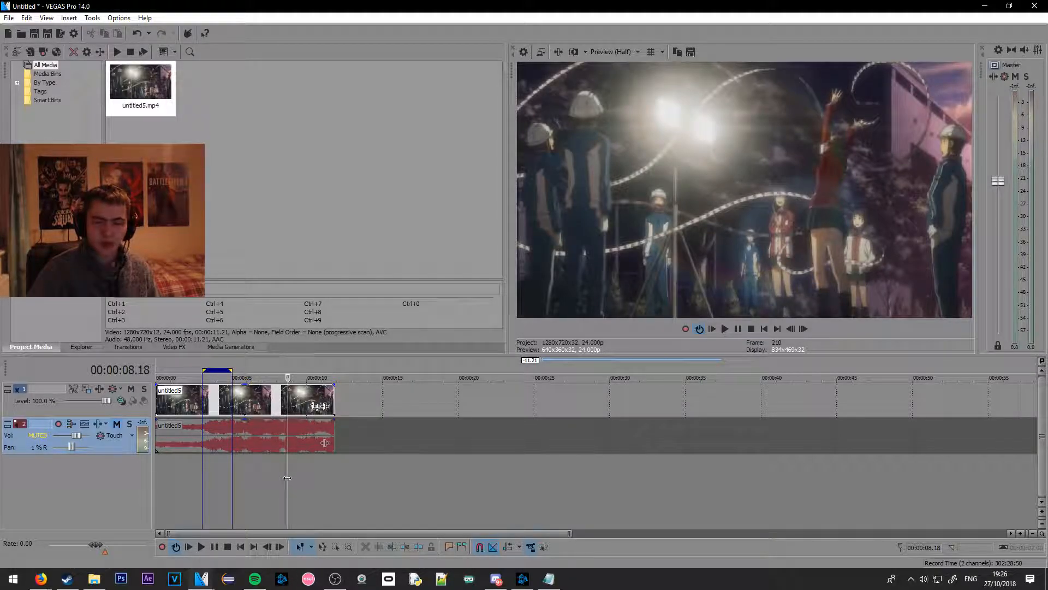
drag(287, 479, 256, 471)
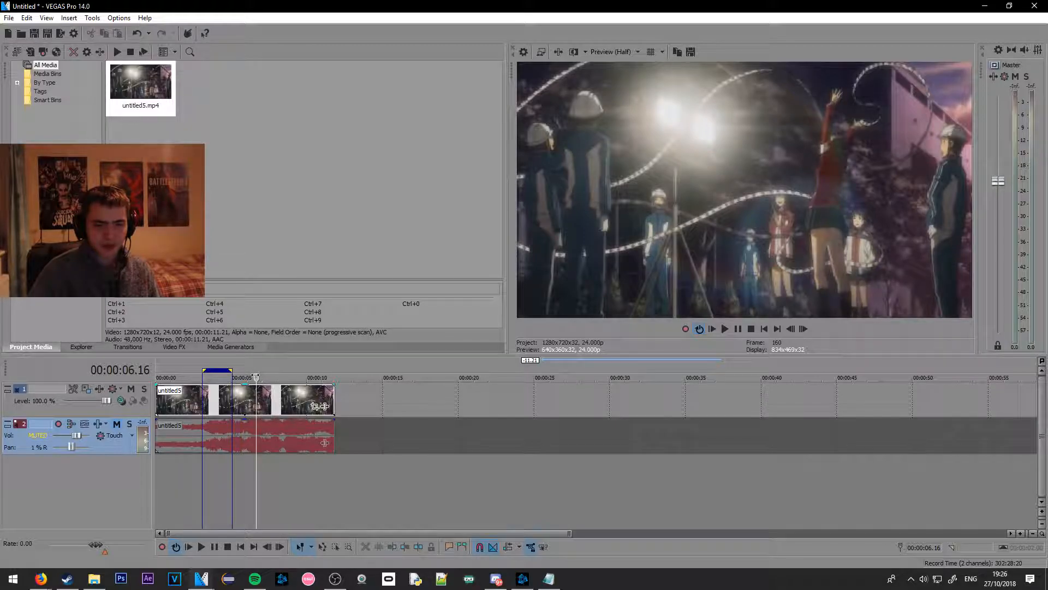
click(117, 423)
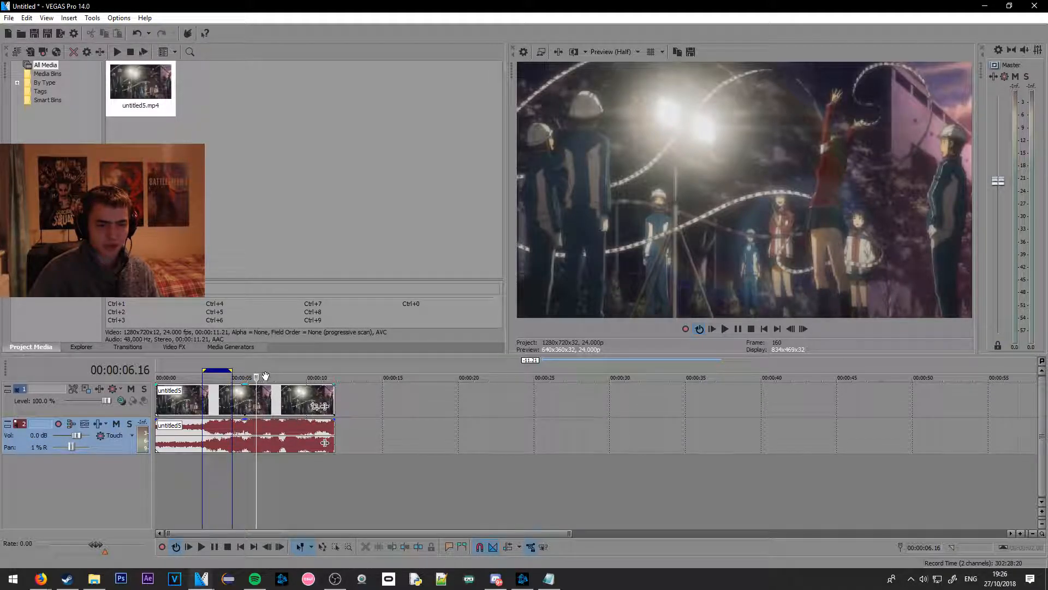
key(space)
drag(256, 378, 217, 376)
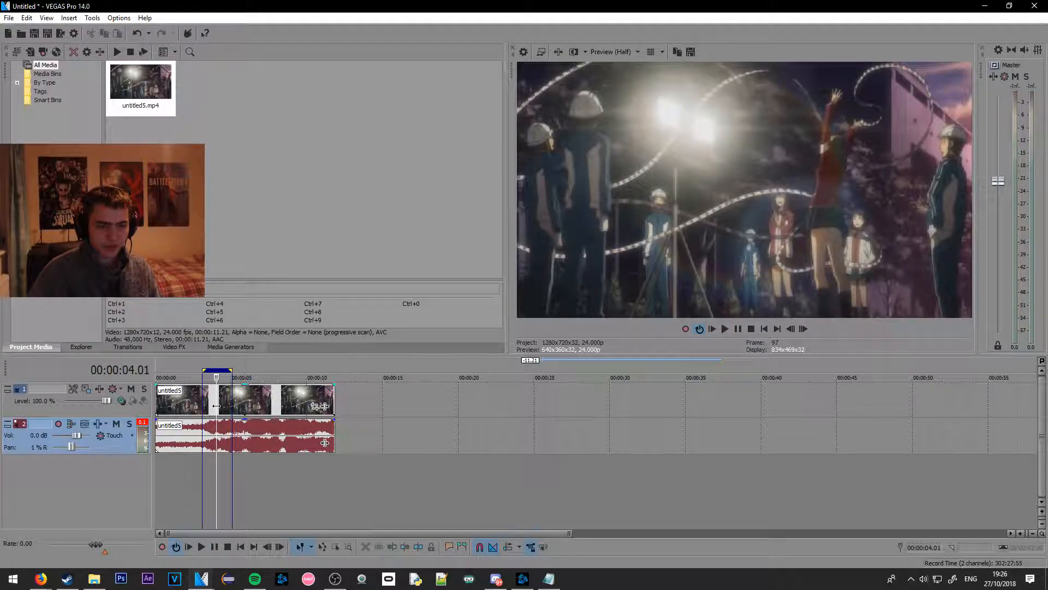
drag(214, 396, 267, 398)
Extend the loop region back to the timeline start, then mute the audio track and play and scrub the timeline
drag(202, 371, 154, 371)
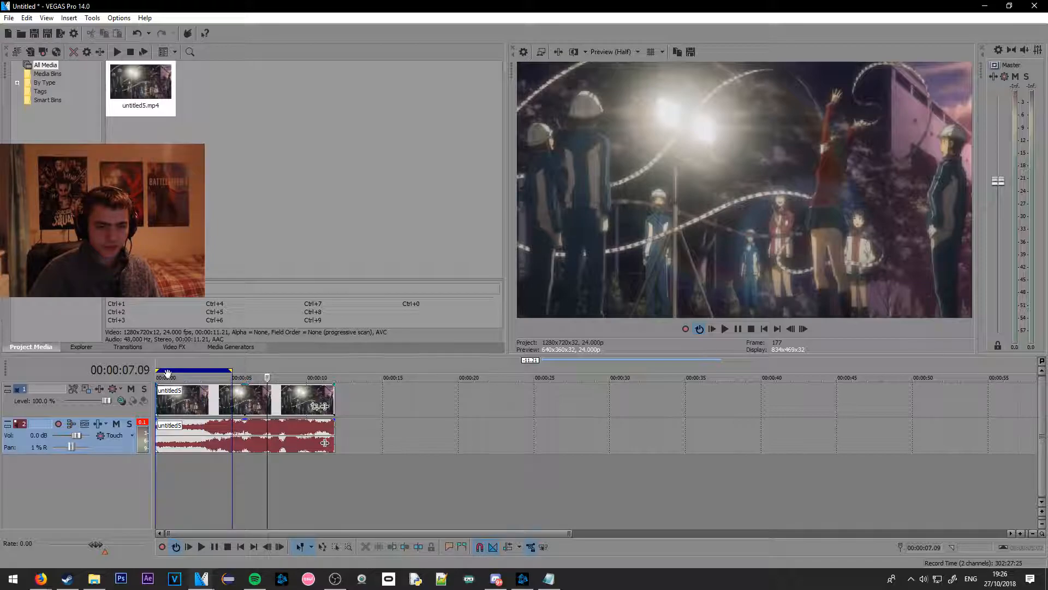
click(117, 424)
key(space)
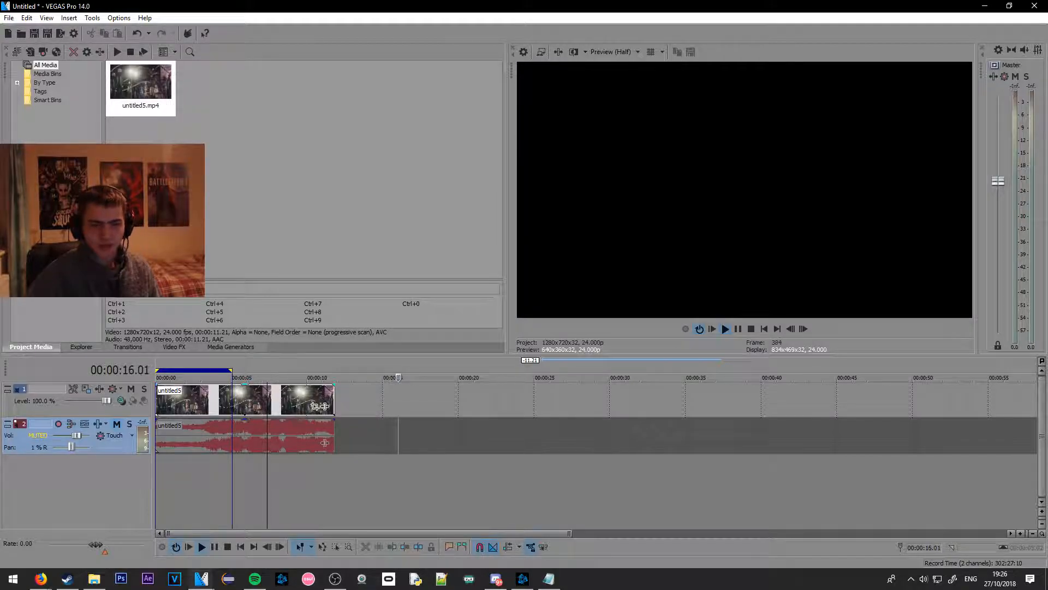
key(Return)
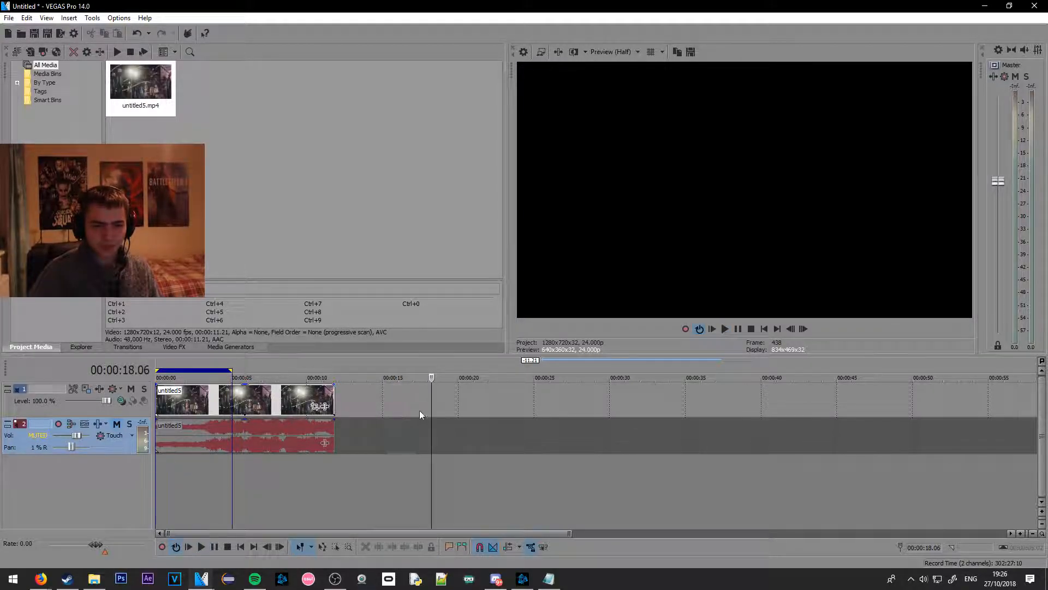
drag(431, 420, 163, 490)
click(255, 404)
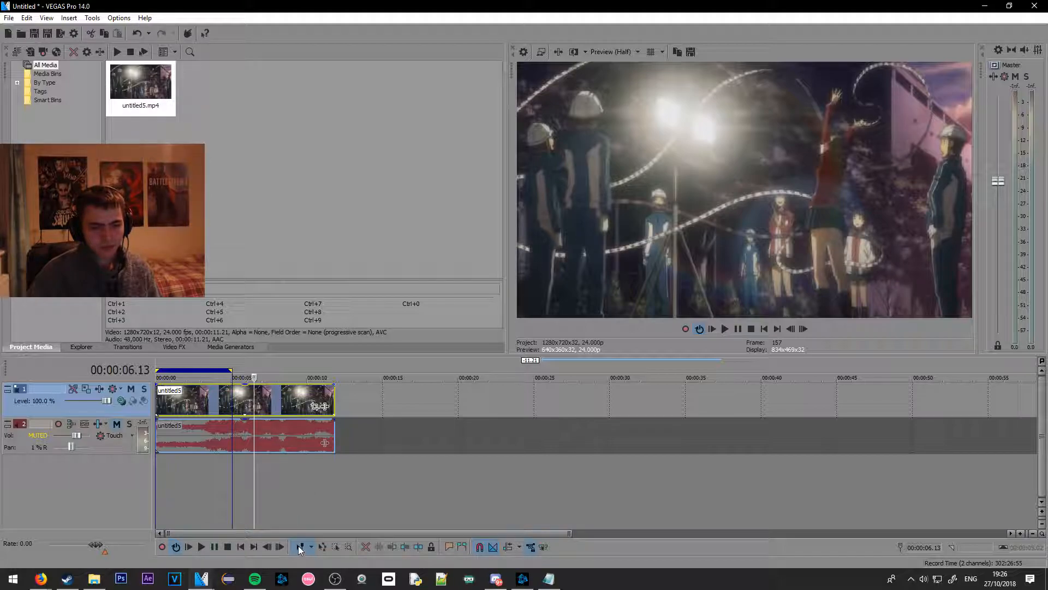
click(309, 483)
click(384, 477)
click(279, 471)
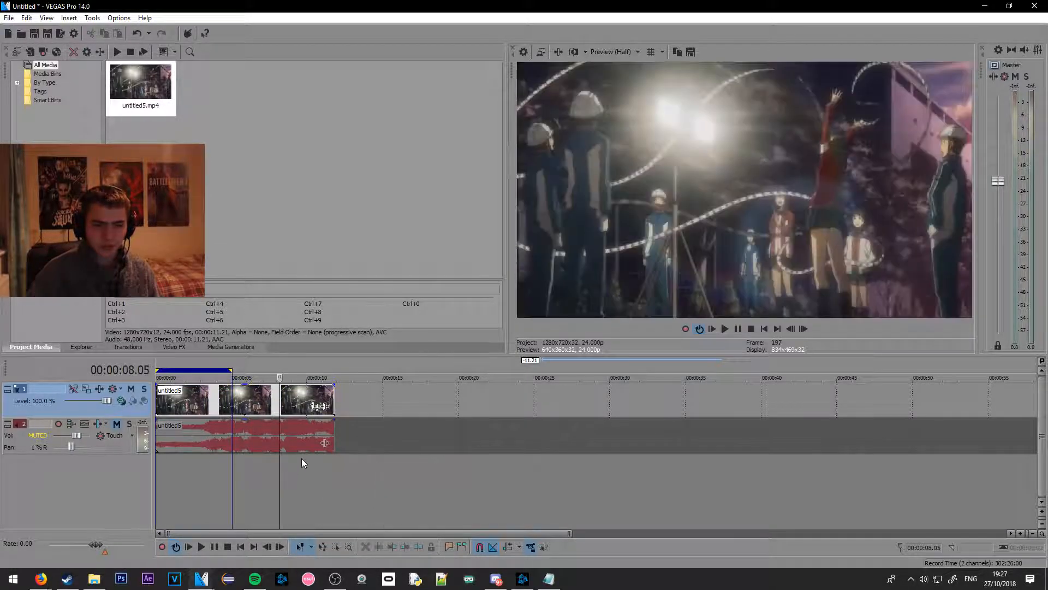
click(285, 445)
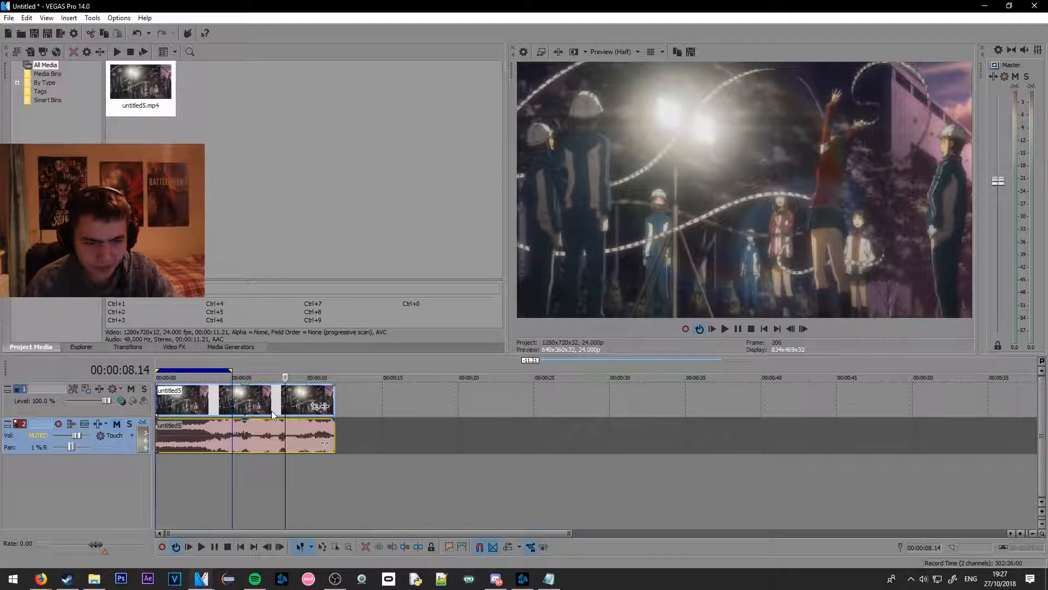
Split the clip at 00:00:07.00, move its second part about 5.5 seconds later, then undo both edits
click(262, 393)
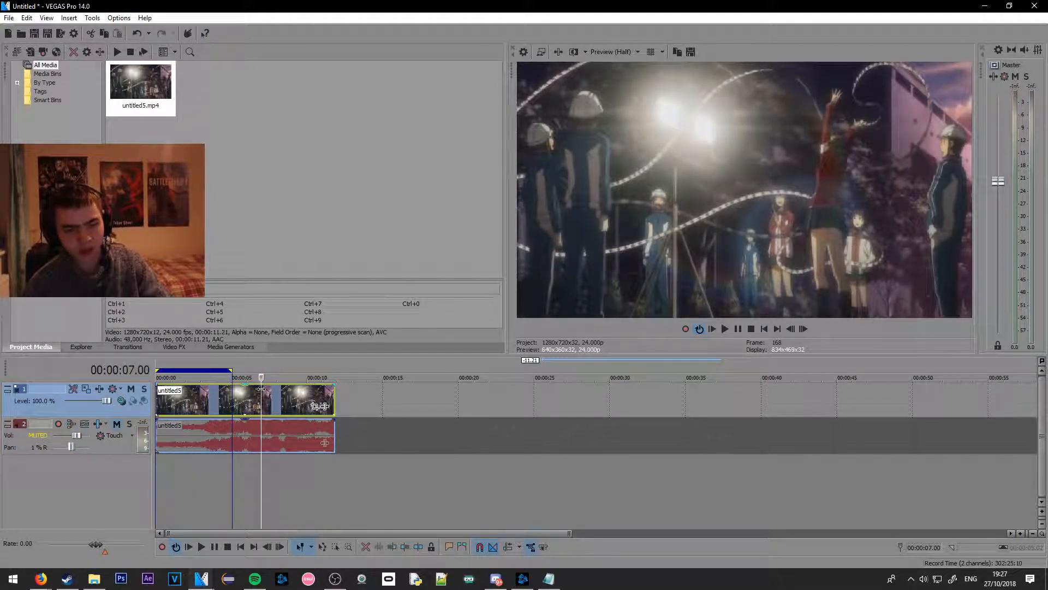
key(s)
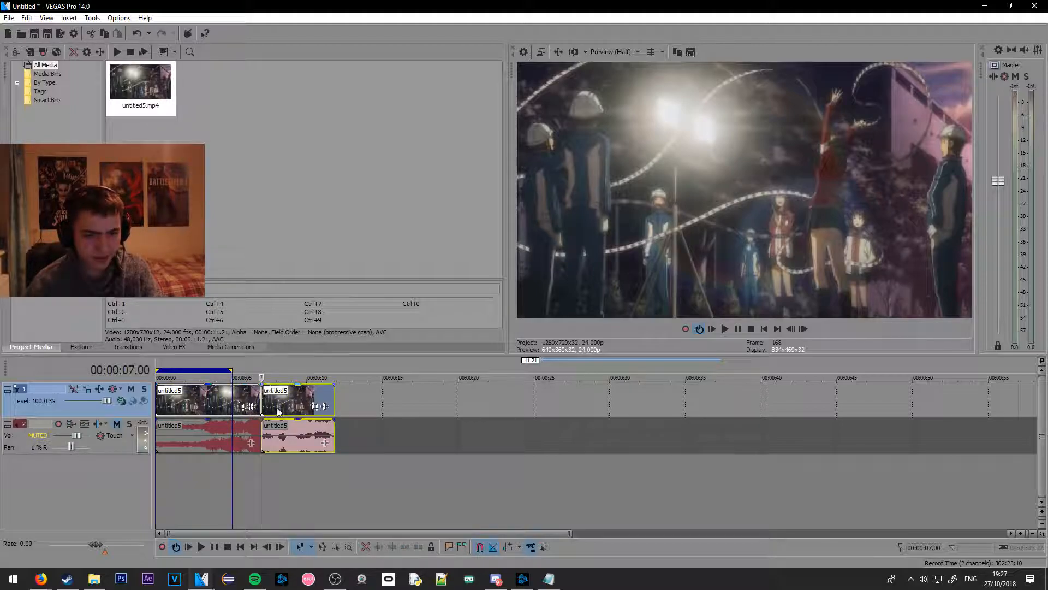
drag(276, 399, 362, 399)
key(ctrl+z)
key(ctrl+z)
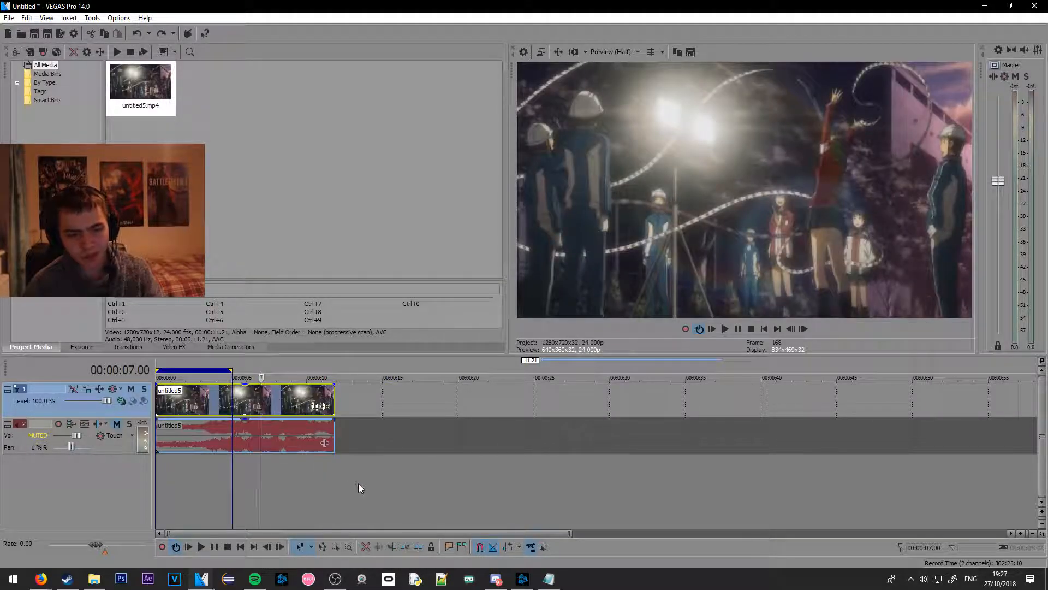
Split the selected video clip and its audio at 00:00:07.00
click(419, 546)
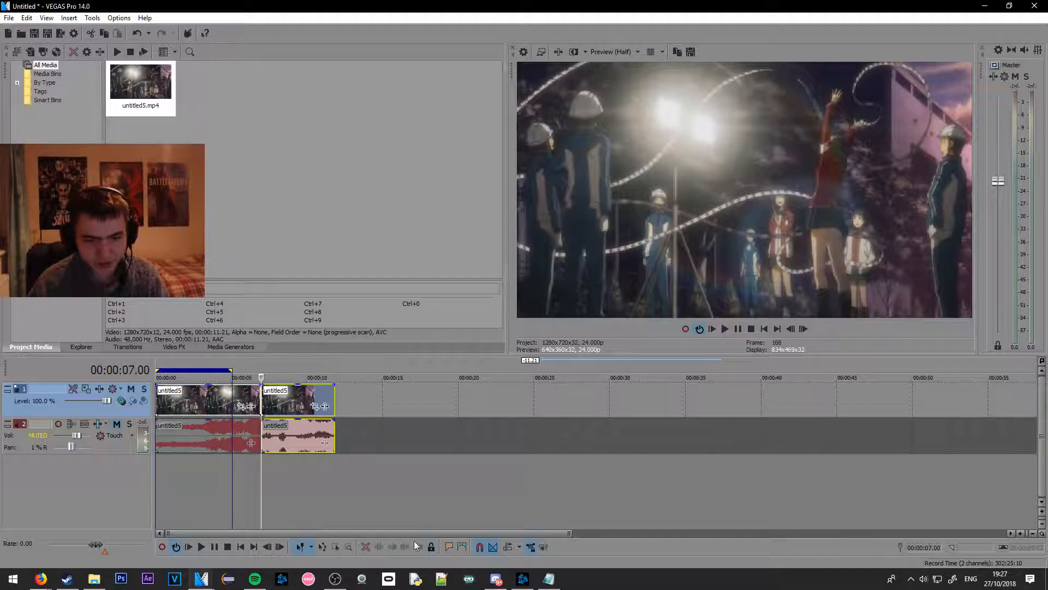
Undo the split of the video clip and its audio at 00:00:07.00
key(ctrl+z)
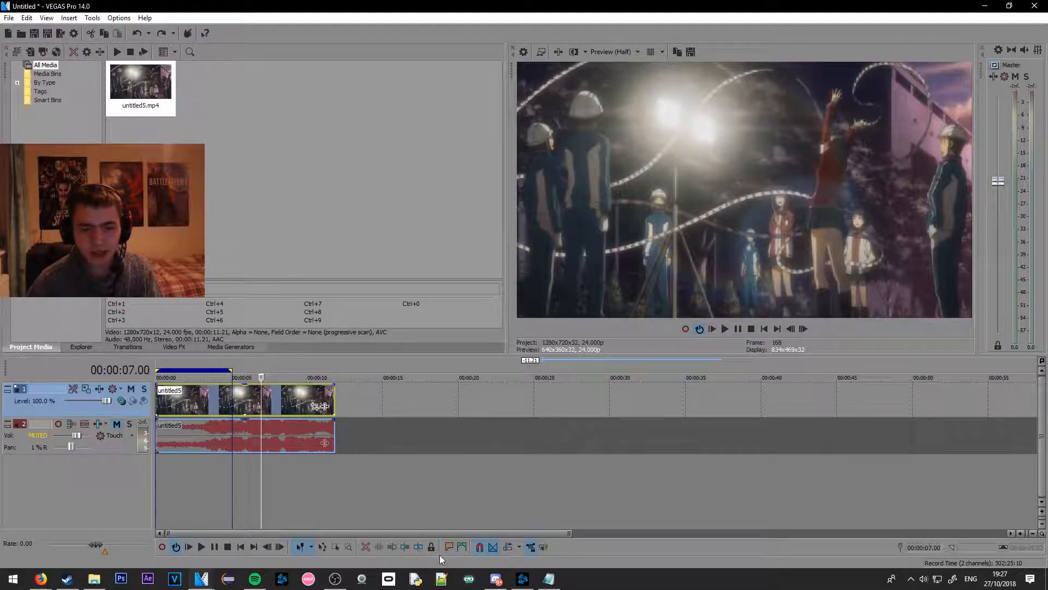
click(376, 431)
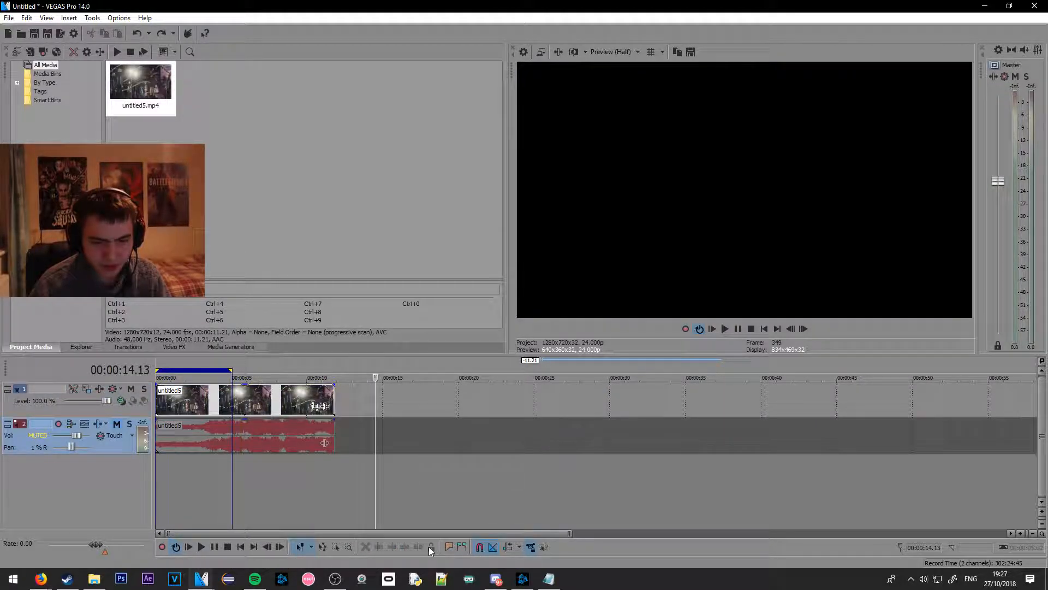
Insert a timeline marker at 00:00:08.22 over the clip, then undo it
click(290, 400)
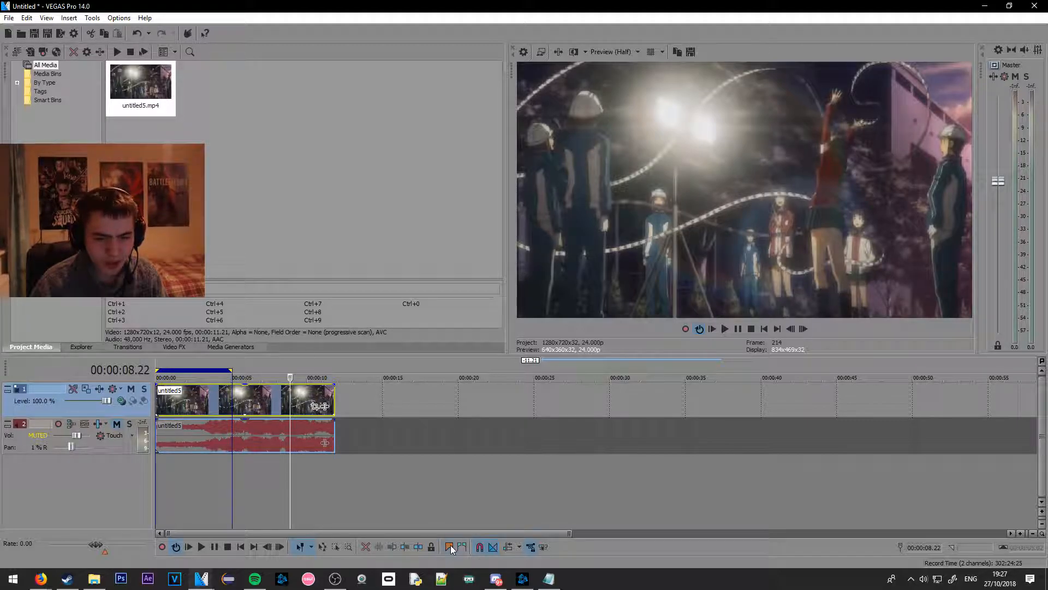
click(450, 545)
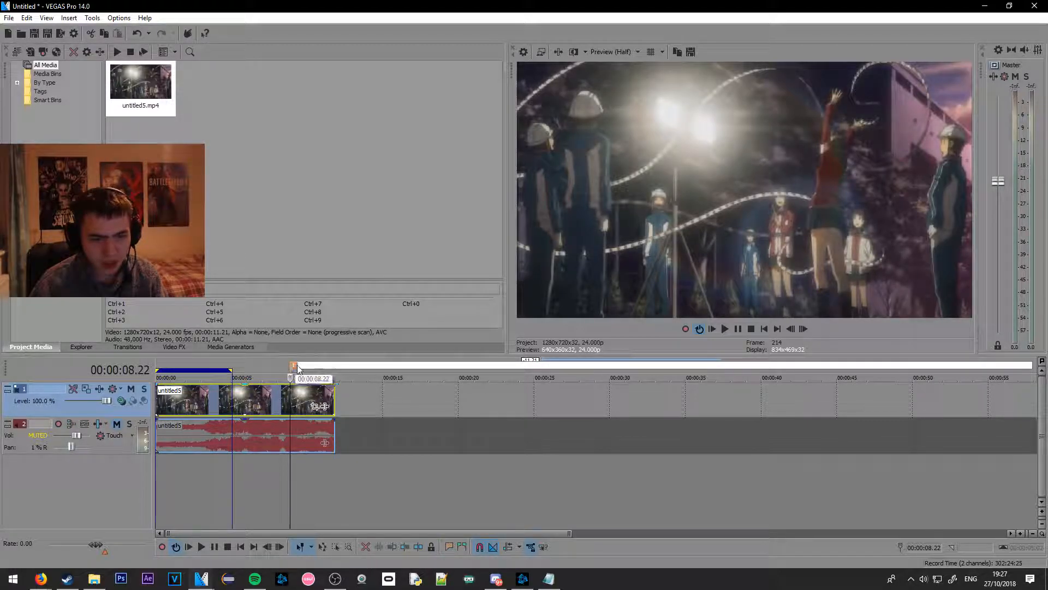
click(349, 438)
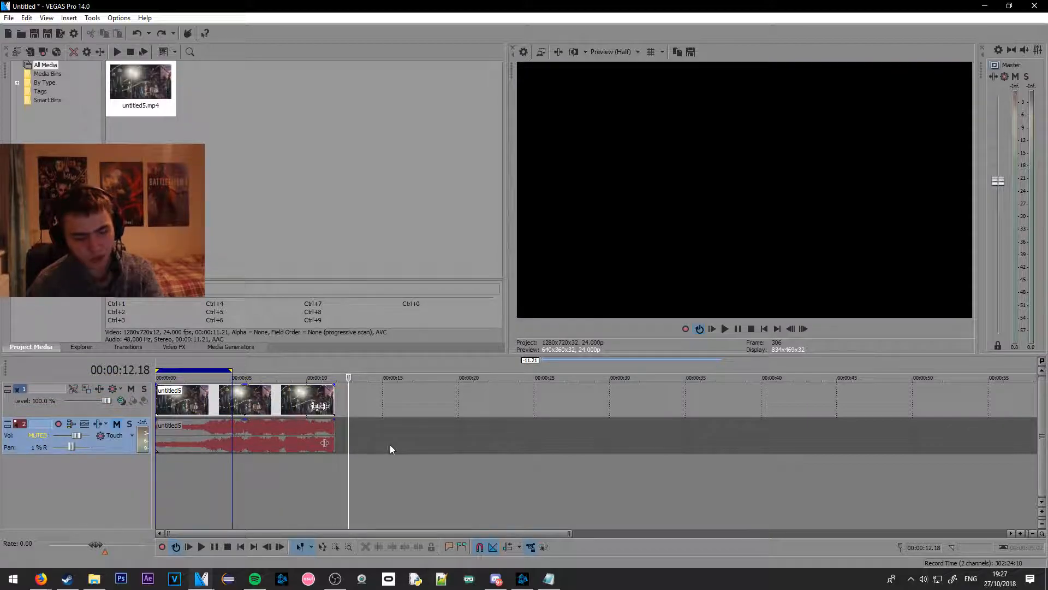
click(311, 456)
key(ctrl+z)
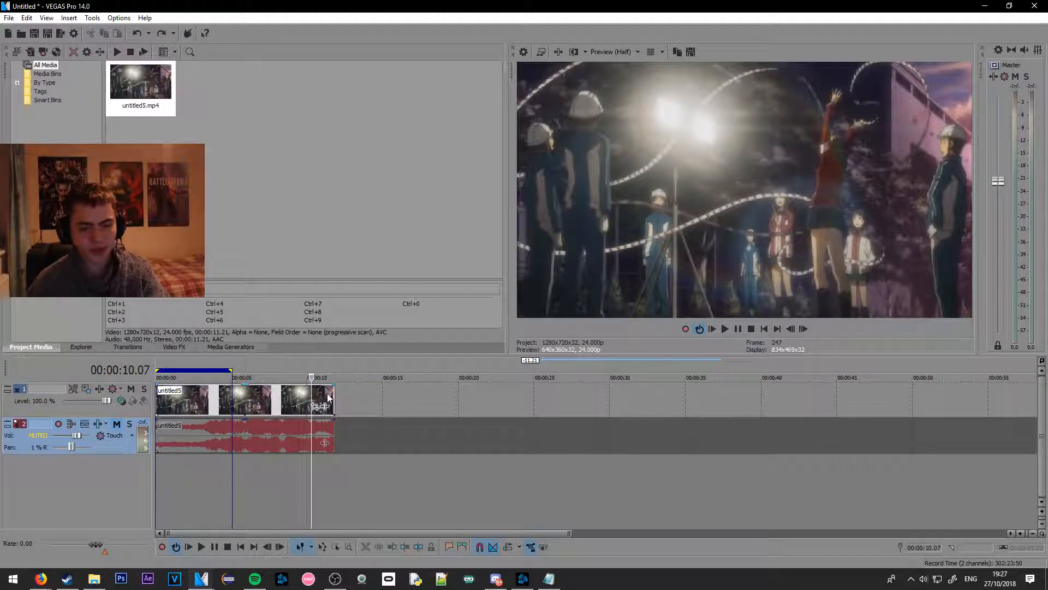
Insert a marker named wasddqdqwd at 00:00:10.07, then undo it
text(mwasddqdqwd)
key(Return)
key(ctrl+z)
key(ctrl+z)
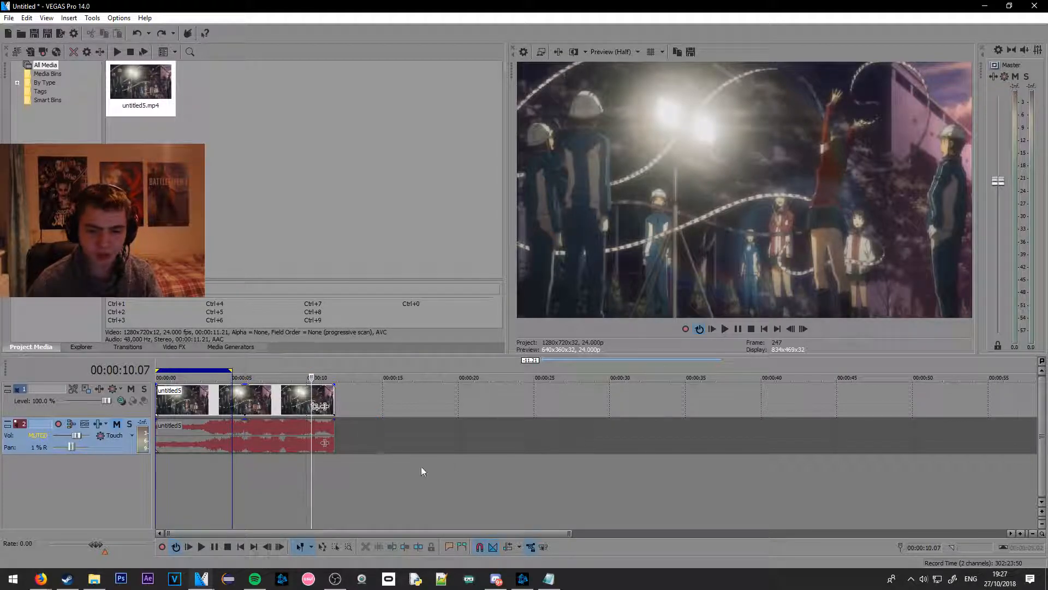
Insert a region over the loop range from 00:00:00.00 to 00:00:05.02 and reselect that range on the timeline
click(462, 545)
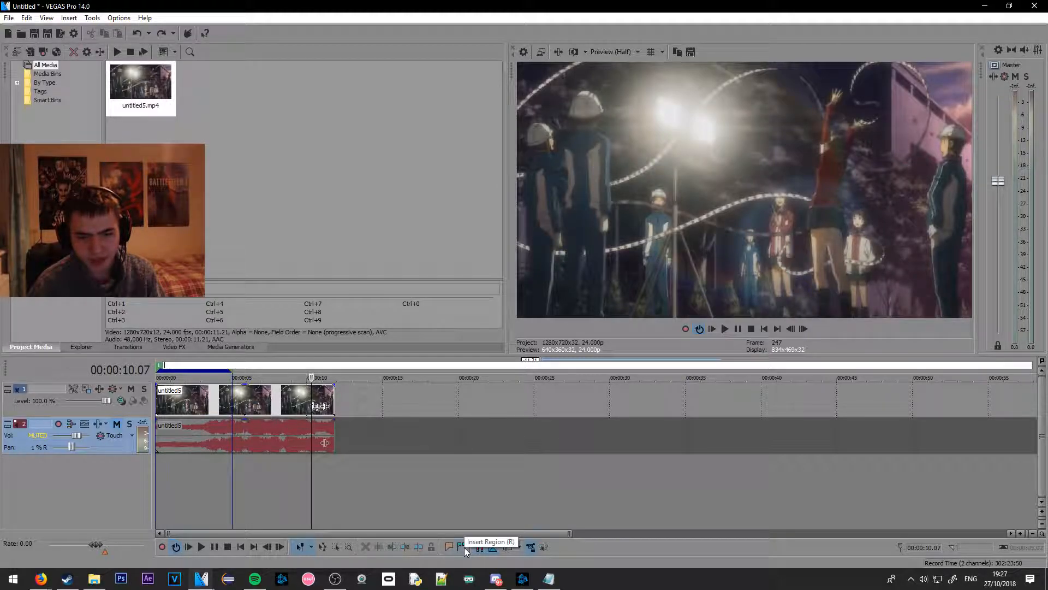
click(446, 490)
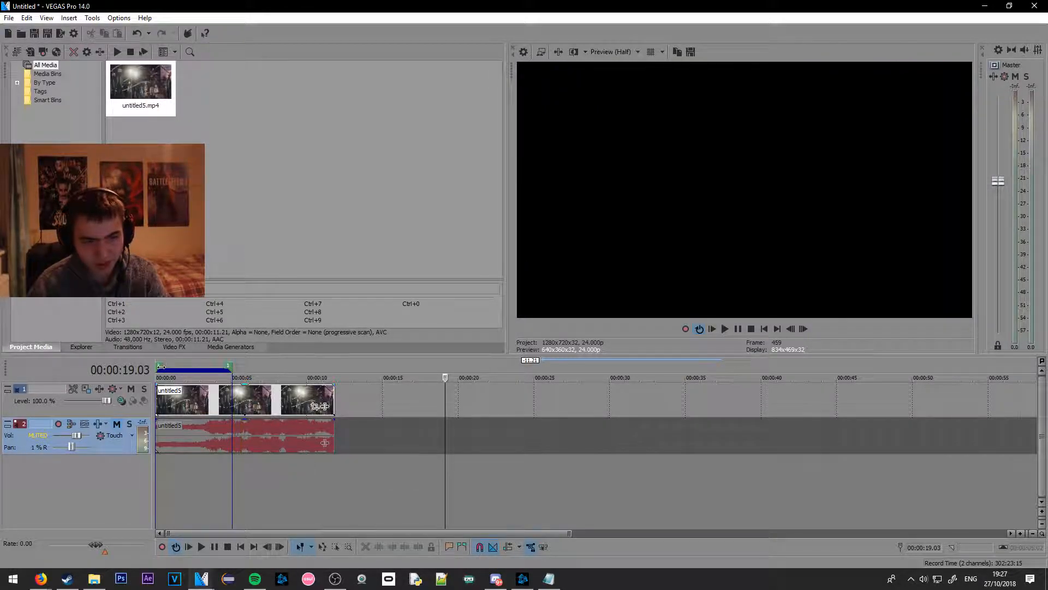
drag(231, 491, 145, 477)
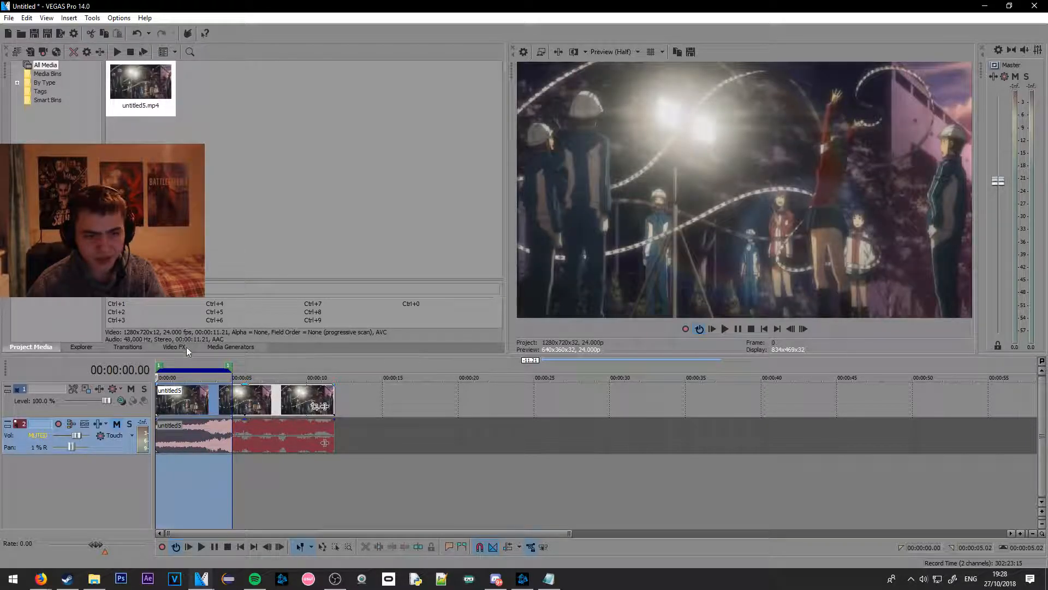
click(252, 489)
click(210, 476)
click(283, 476)
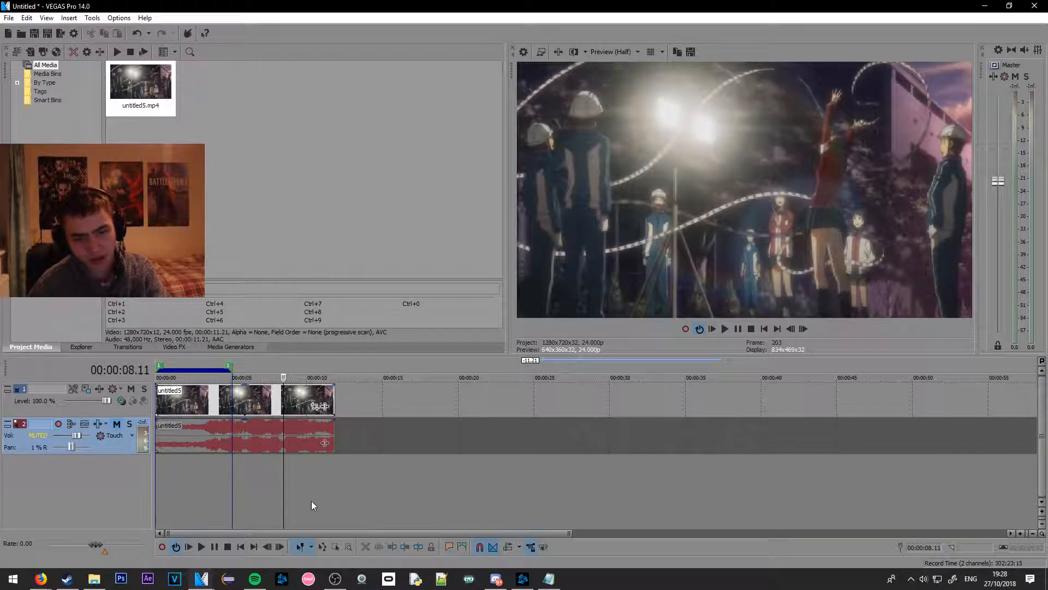
Set the loop range from 00:00:08.19 to 00:00:12.19 and place the playhead at 00:00:12.10
drag(288, 494, 349, 491)
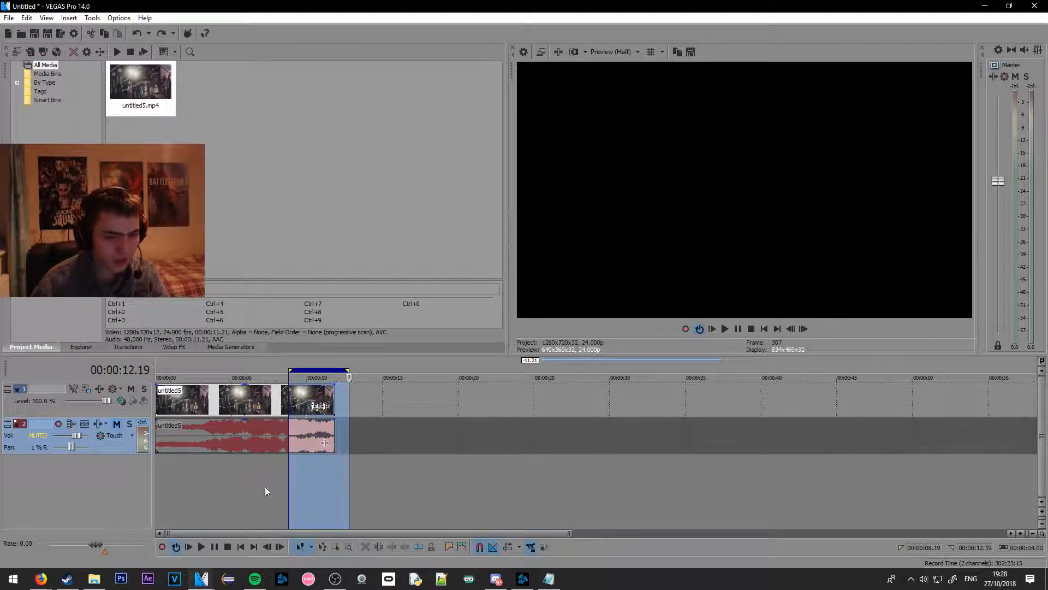
click(237, 487)
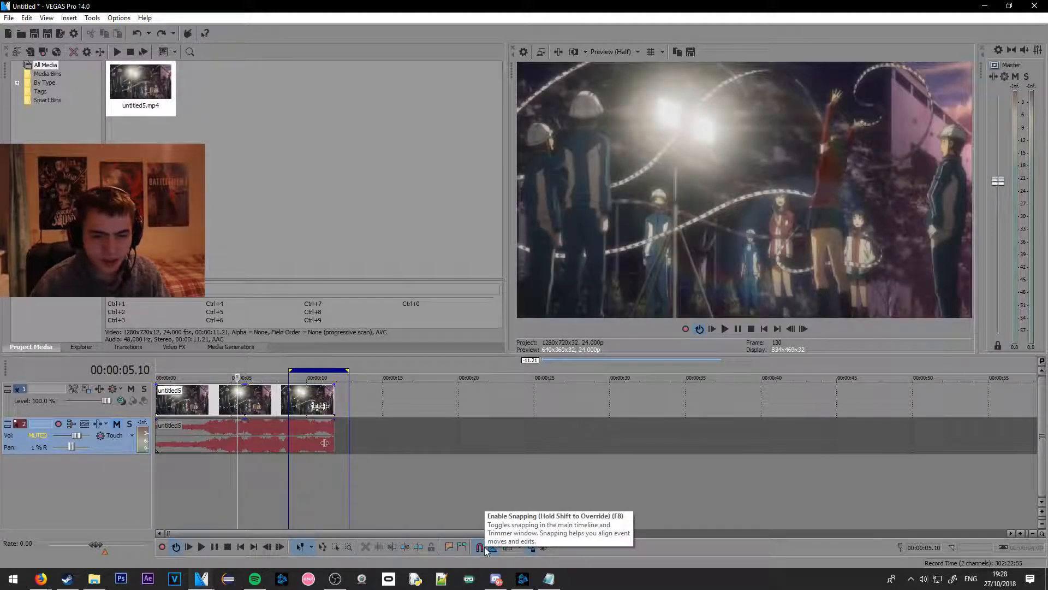
click(358, 475)
mouse_move(360, 478)
mouse_down()
mouse_move(390, 476)
mouse_move(343, 475)
mouse_up()
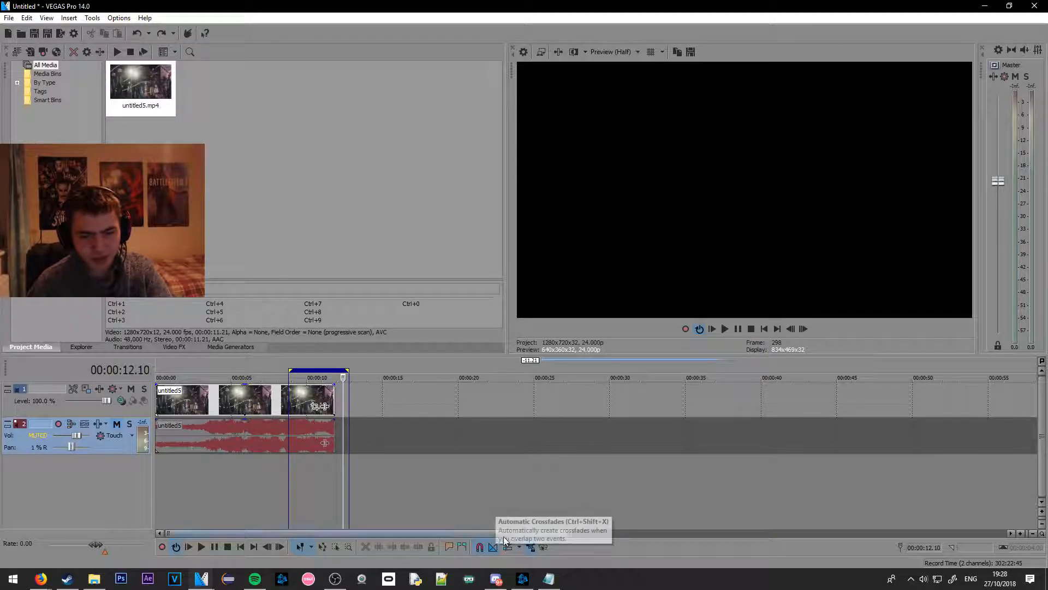
Split the clip at 00:00:07.20 and slide its second part one second earlier to create an automatic crossfade
click(493, 546)
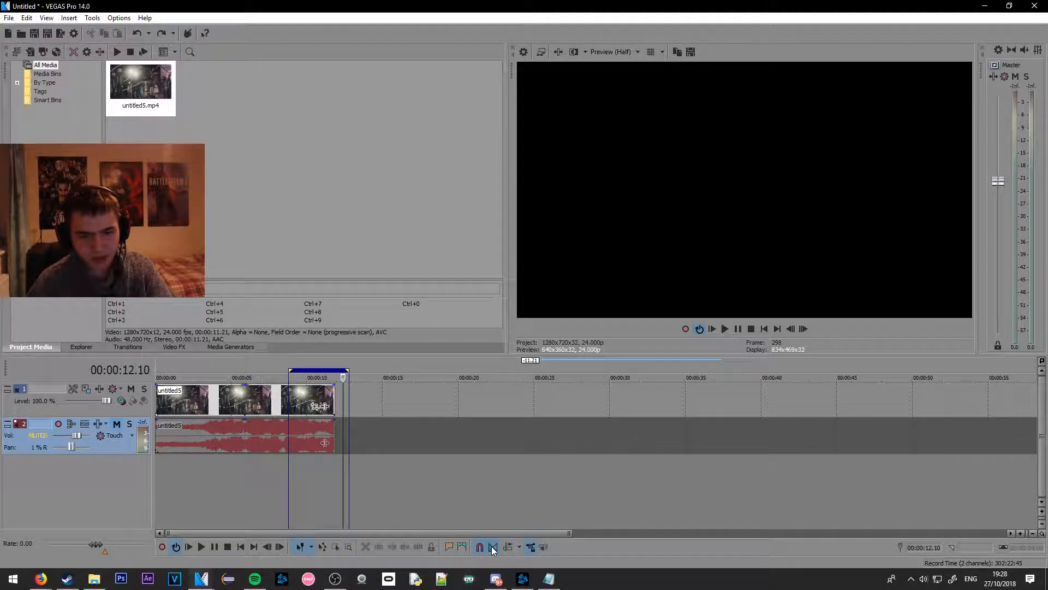
click(274, 399)
key(s)
mouse_move(304, 394)
mouse_down()
mouse_move(319, 394)
mouse_move(289, 394)
mouse_move(295, 403)
mouse_up()
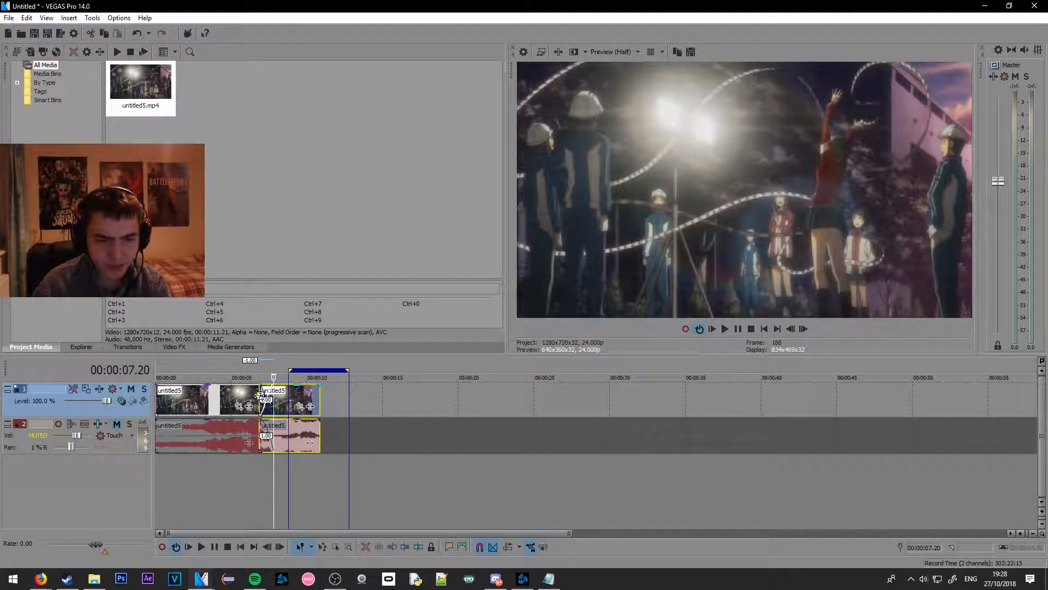
Move the second part back one second later to remove the overlap, and select the first part at 00:00:03.01
click(258, 396)
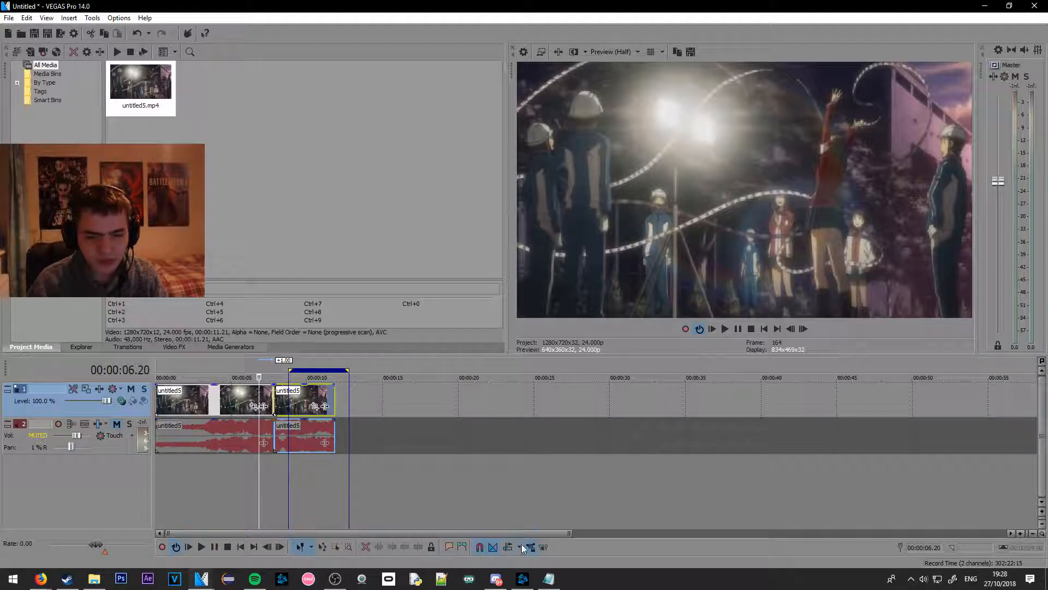
click(362, 439)
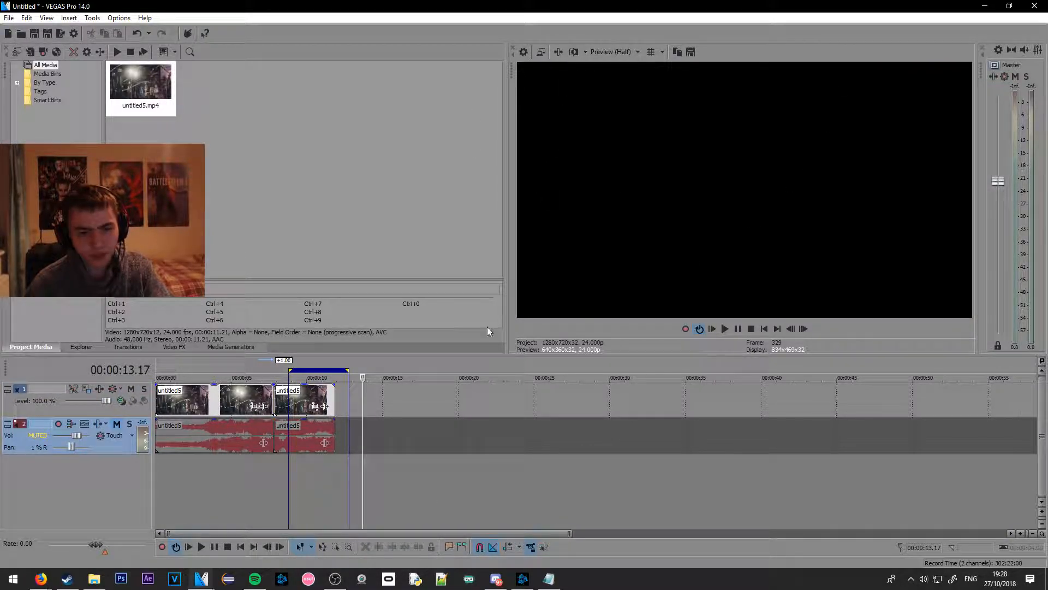
click(201, 401)
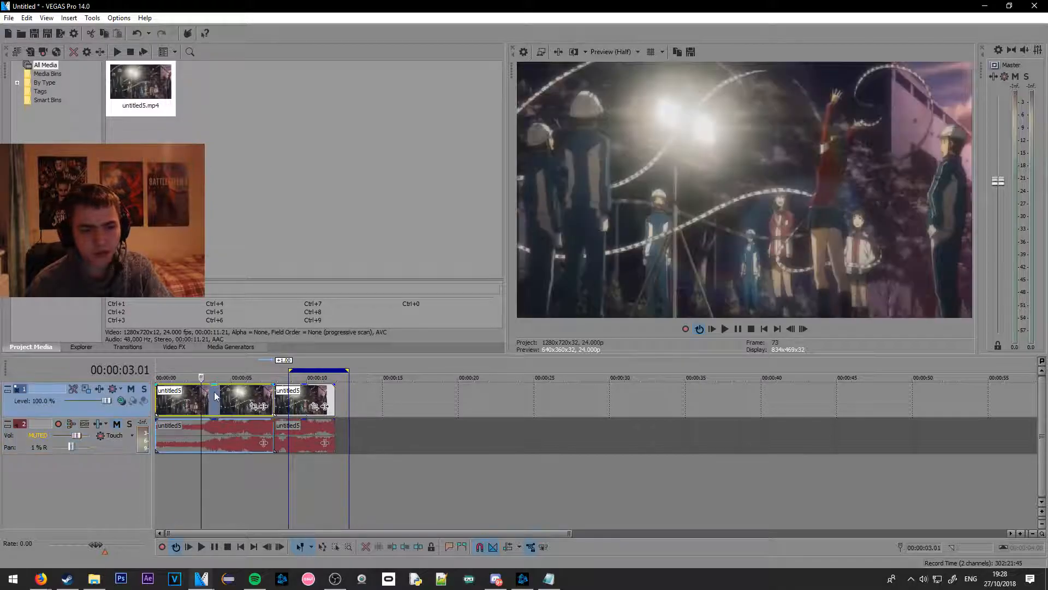
Open and close the preview's Video Output FX plug-in chooser, and look at the Split Screen View options
click(539, 51)
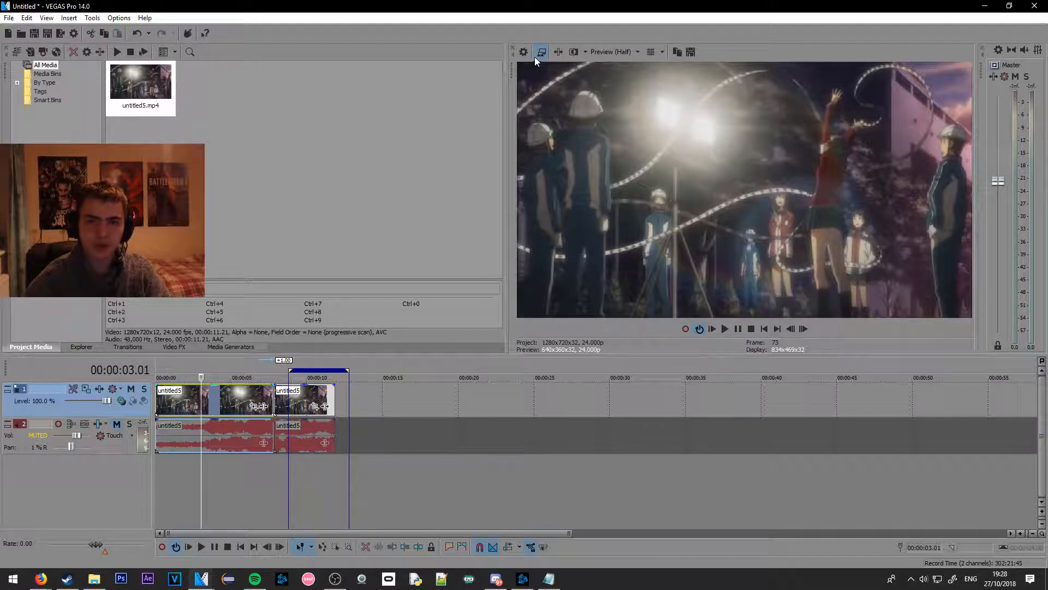
click(574, 52)
click(838, 142)
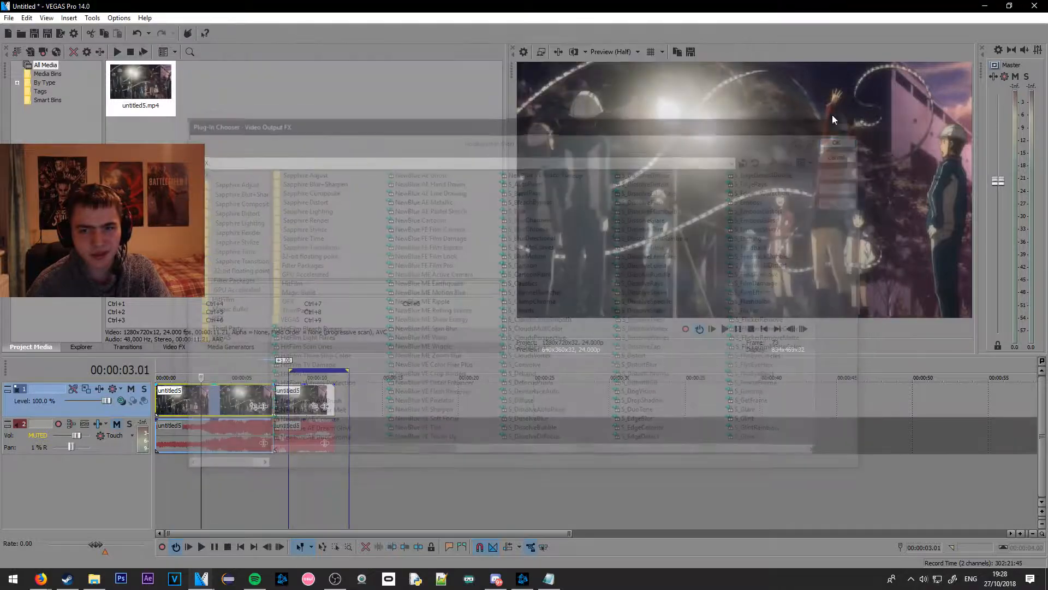
click(584, 52)
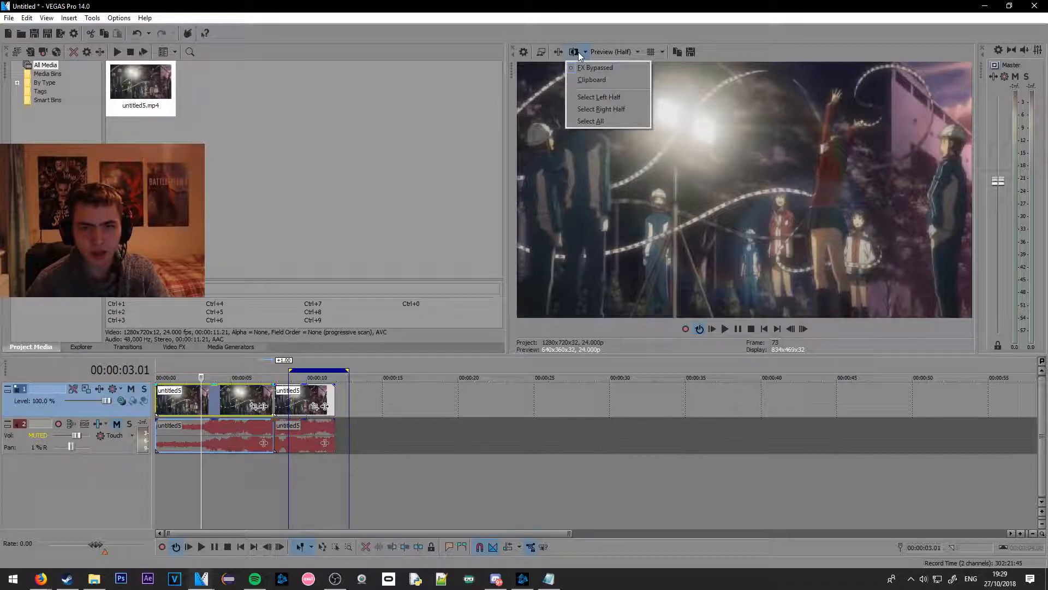
click(578, 51)
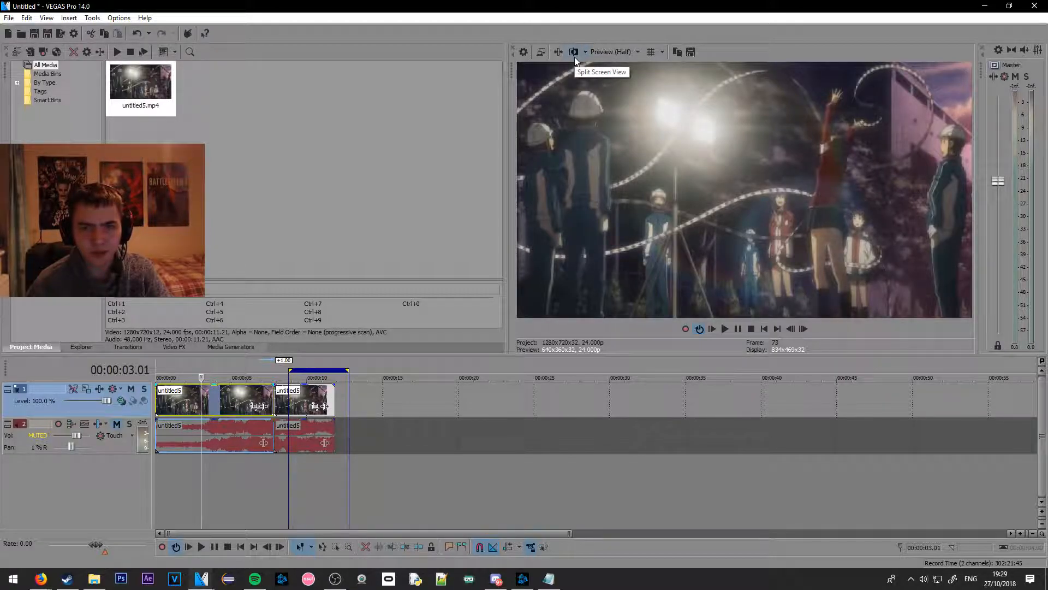
click(577, 53)
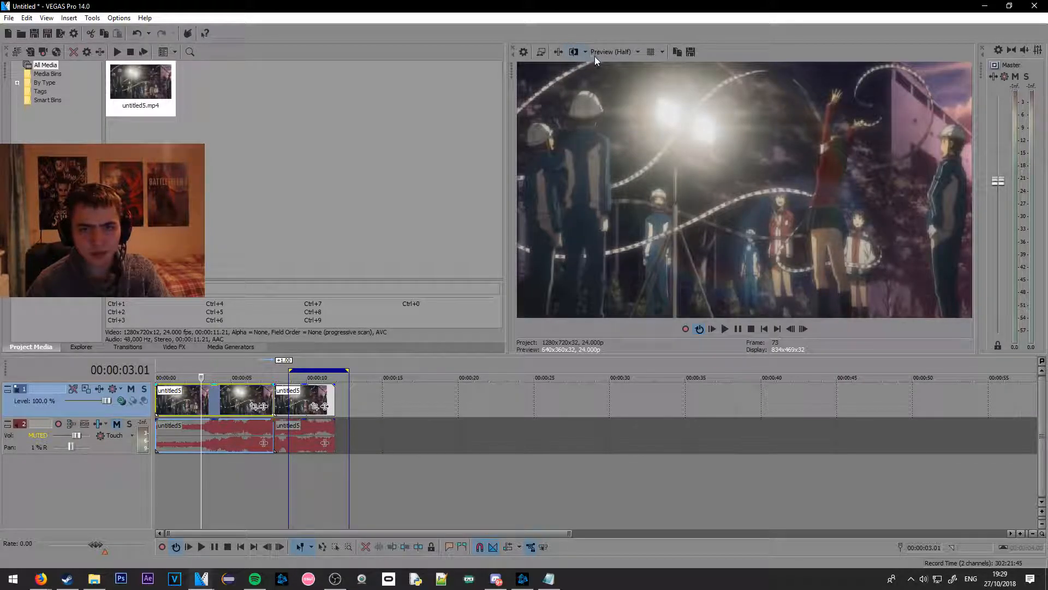
Browse the preview quality levels and set the video preview to Best (Full)
click(601, 52)
mouse_move(607, 68)
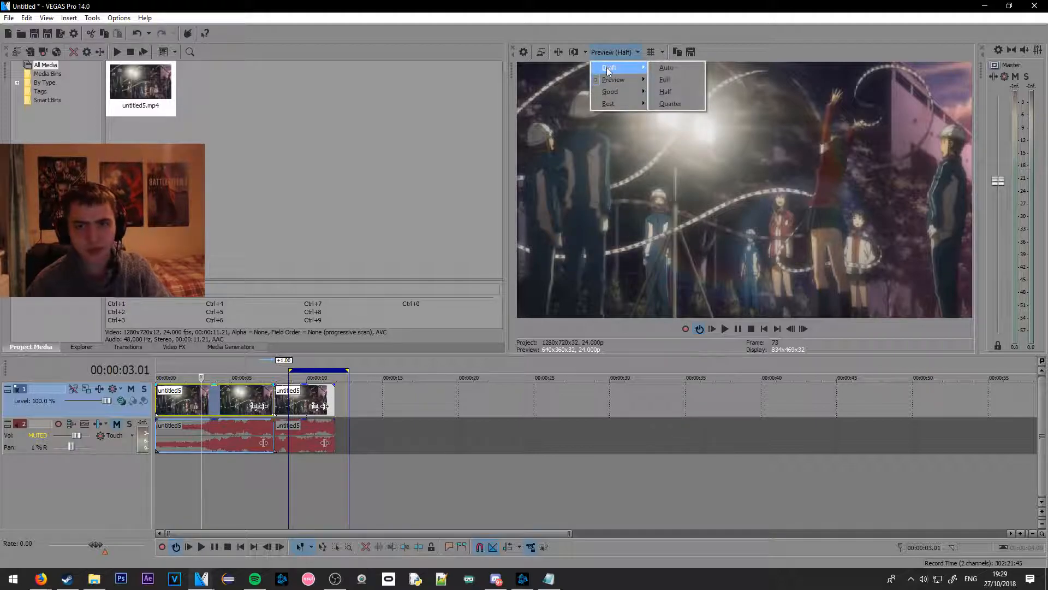
click(614, 52)
click(606, 52)
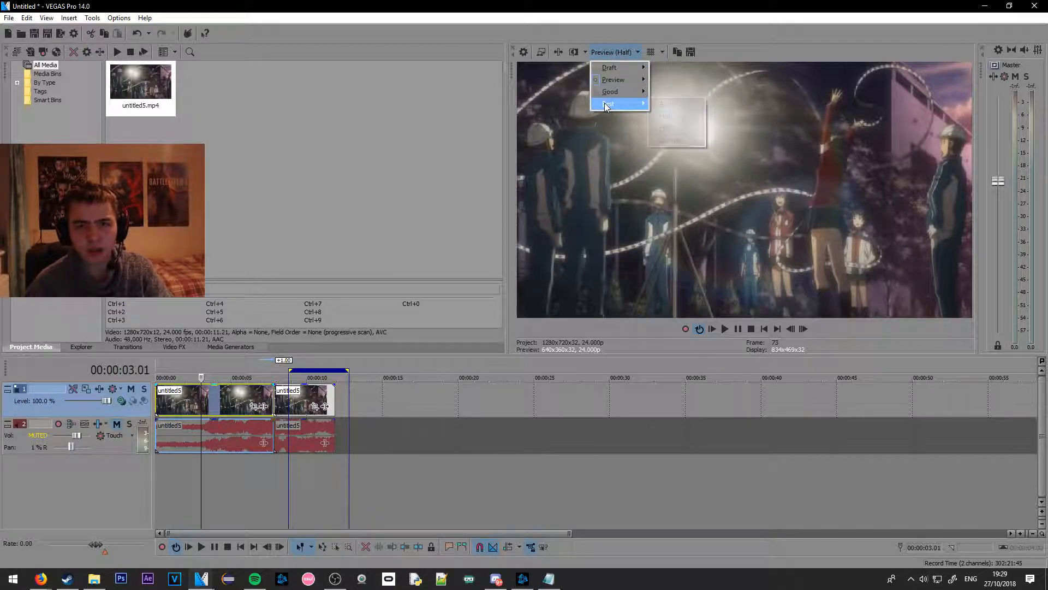
click(666, 115)
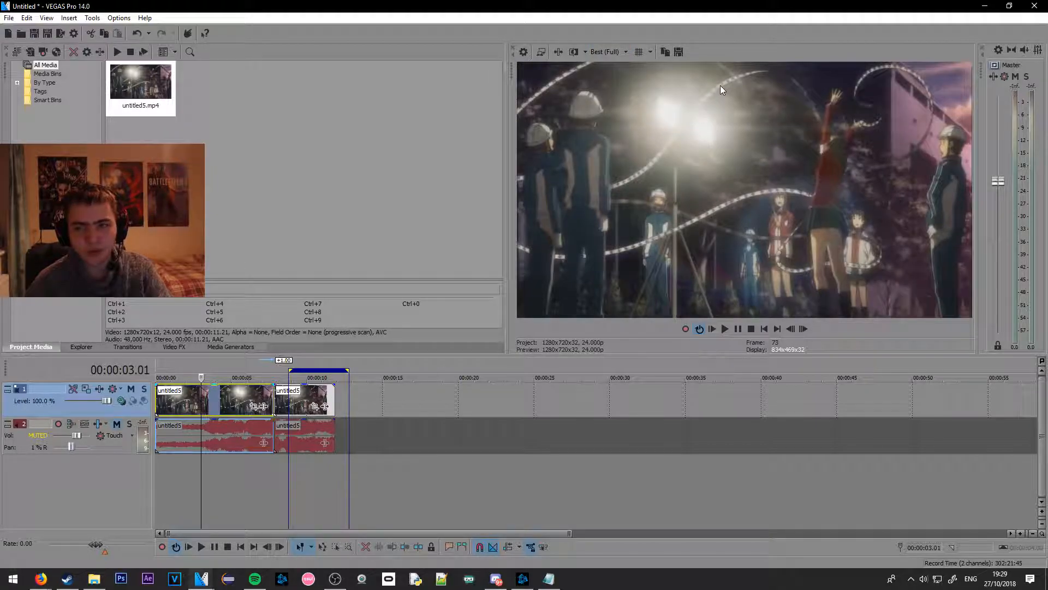
Try the preview quality at Good (Full), Preview (Half) and Draft (Half), then return it to Best (Full)
click(608, 51)
mouse_move(611, 93)
click(677, 104)
click(601, 50)
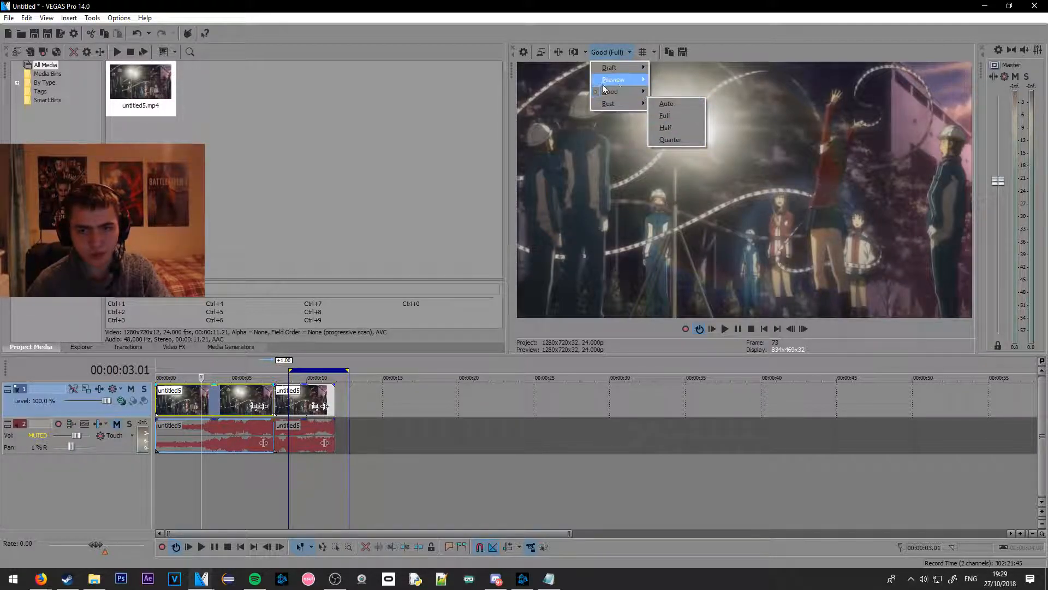
mouse_move(621, 79)
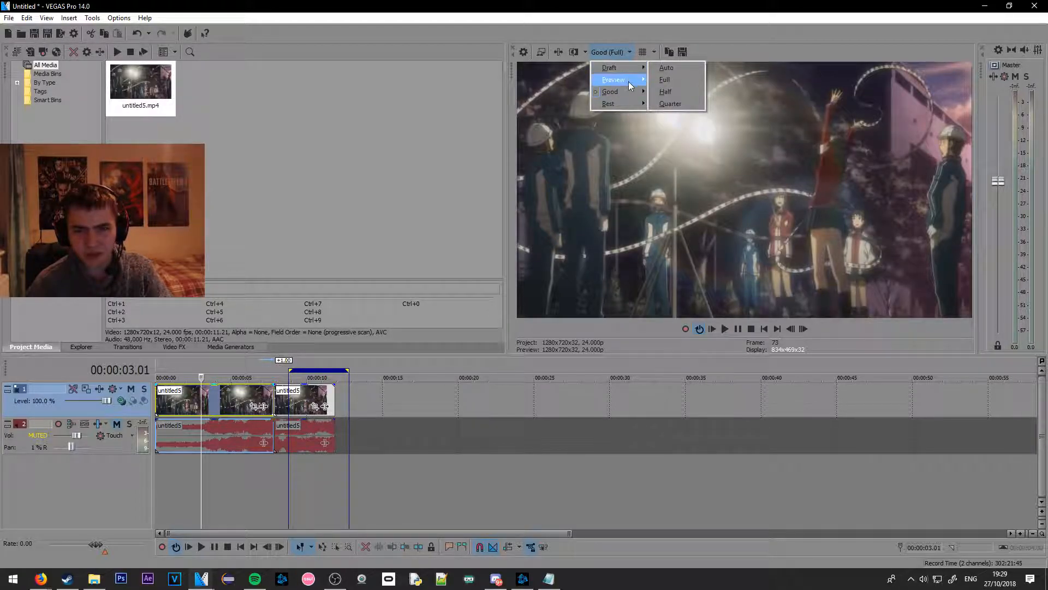
click(666, 91)
click(627, 52)
mouse_move(642, 71)
click(671, 89)
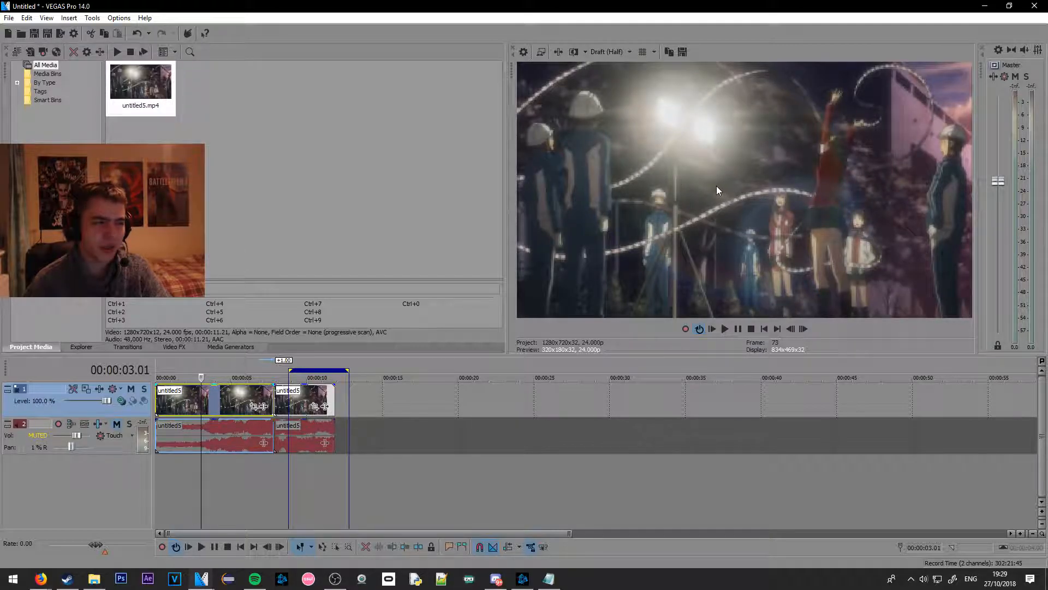
click(628, 51)
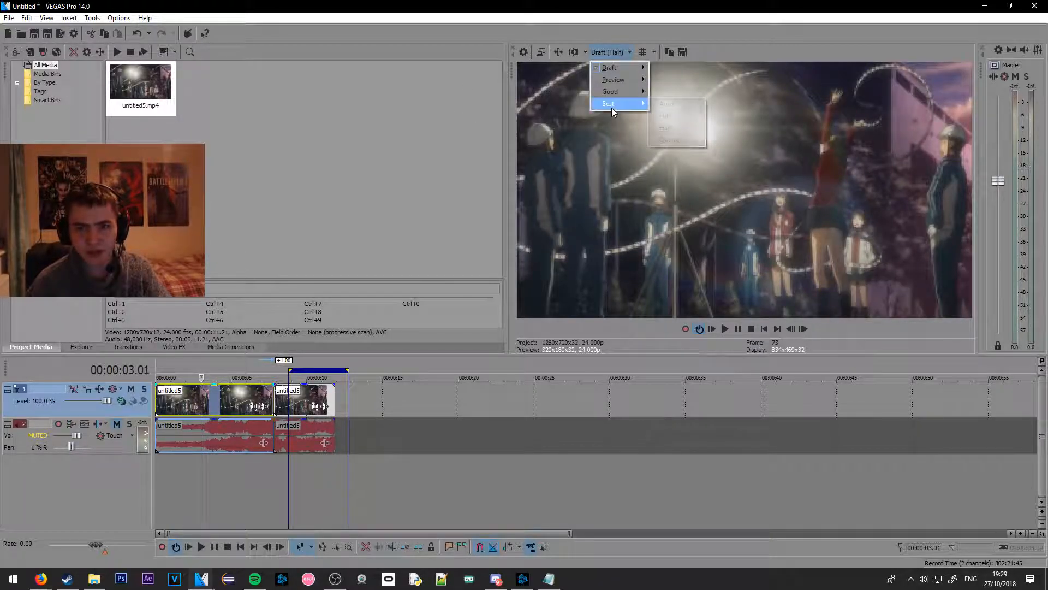
click(663, 115)
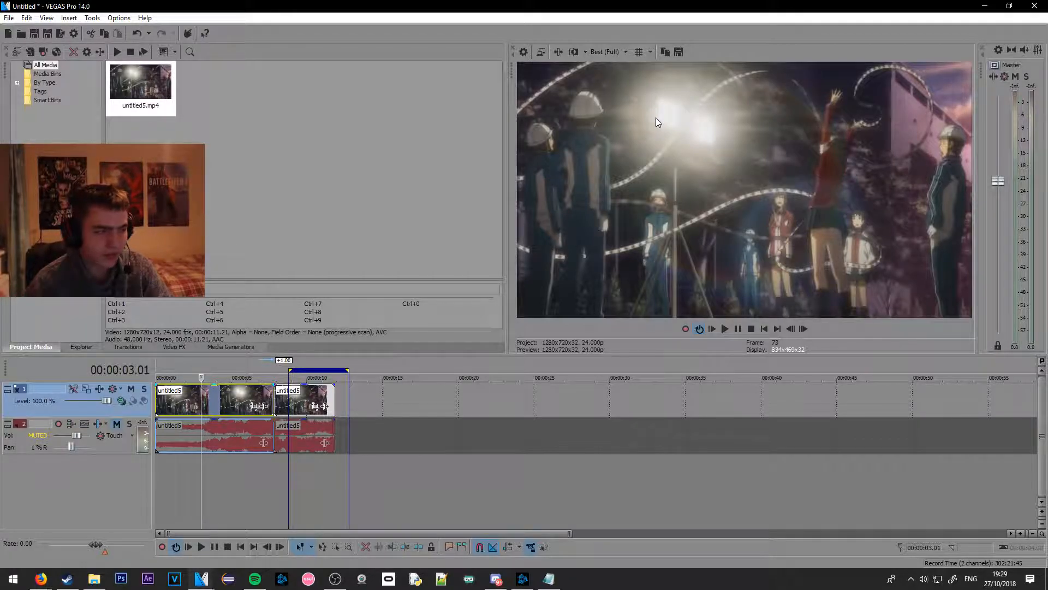
Show and hide the safe-area overlay on the video preview, then open the preview's display options
click(639, 52)
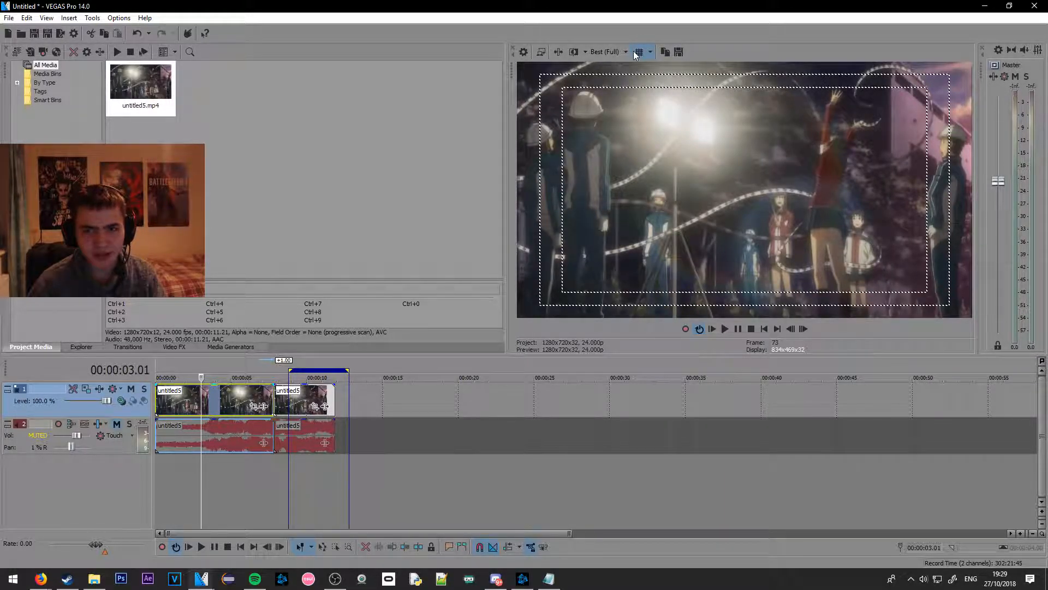
click(638, 52)
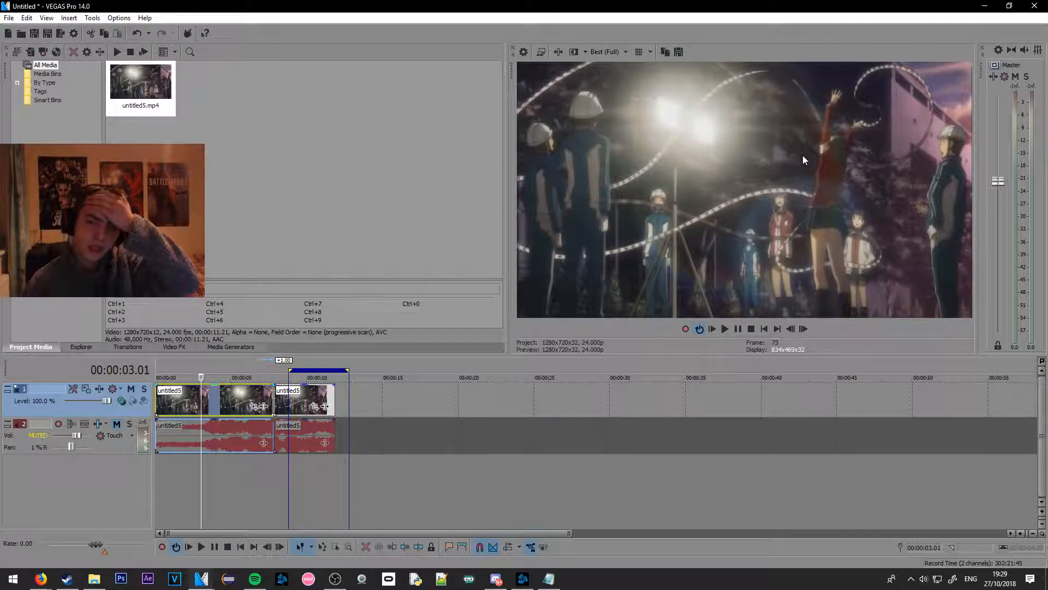
right_click(776, 174)
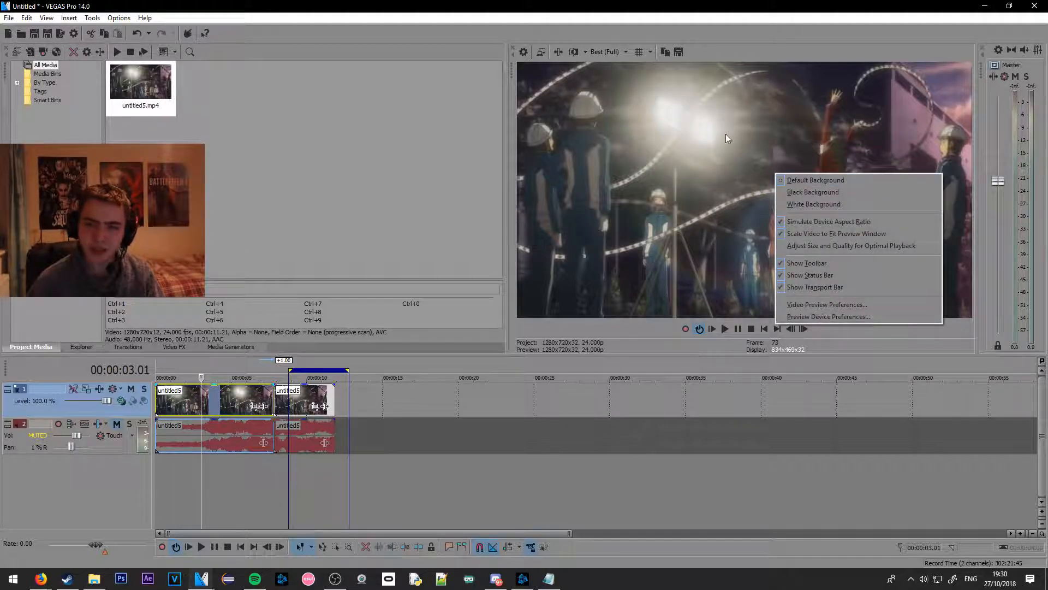
Try the black and white backgrounds for the video preview, return to the default background, and look over the other display options
click(795, 191)
right_click(682, 141)
click(773, 147)
right_click(741, 149)
click(796, 179)
right_click(650, 103)
click(746, 109)
right_click(656, 167)
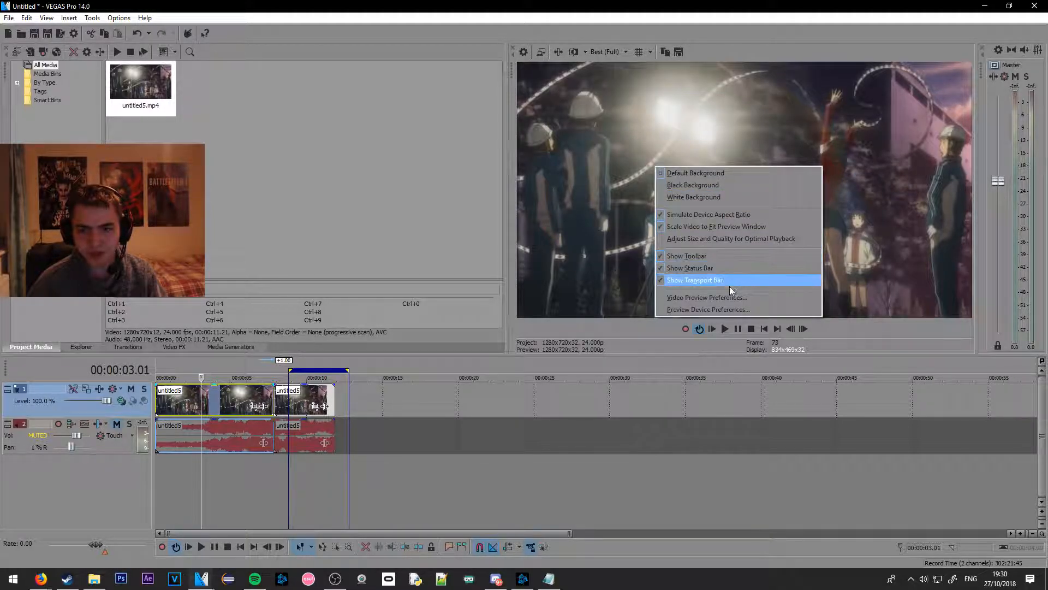
click(877, 208)
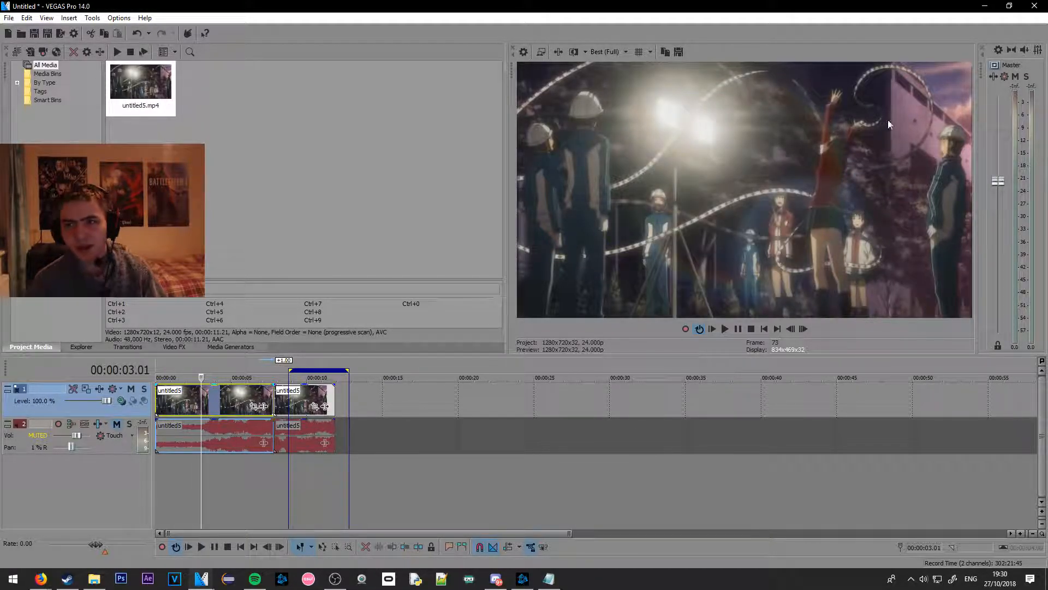
Lower the master volume to about -1.5 dB and close the master bus panel
mouse_move(998, 180)
mouse_down()
mouse_move(1001, 114)
mouse_move(1000, 237)
mouse_move(1001, 183)
mouse_up()
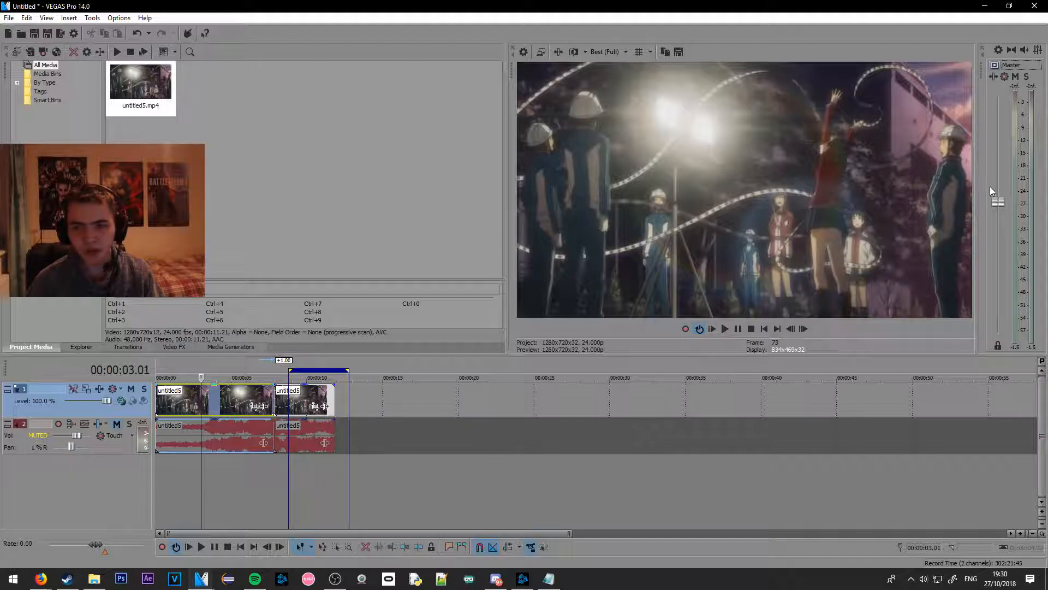
click(982, 48)
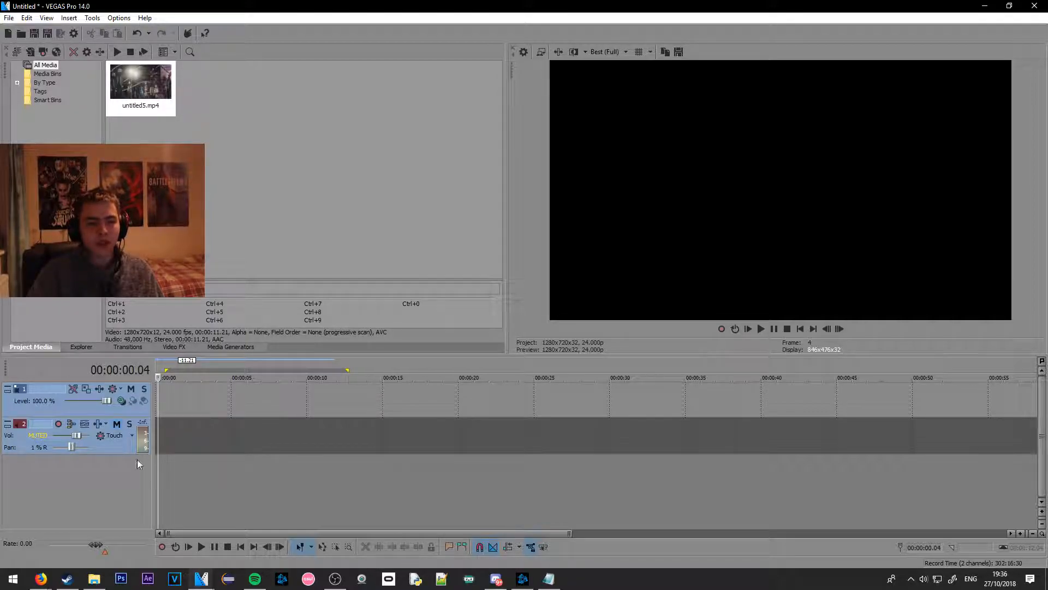
Insert one additional video track and one additional audio track in the project
right_click(121, 463)
click(141, 482)
right_click(116, 463)
click(154, 495)
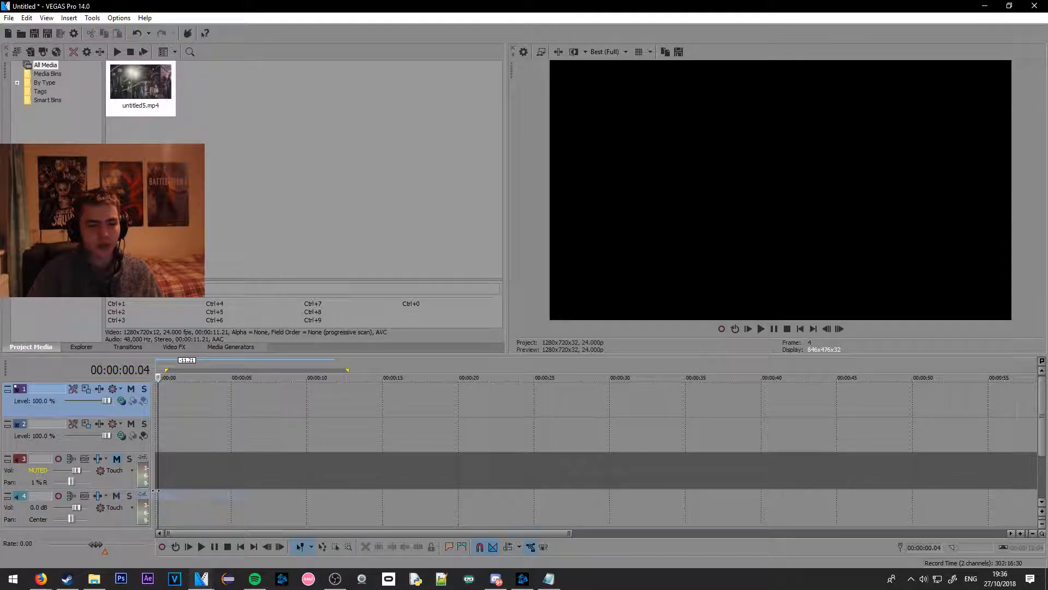
Delete the newly added video and audio tracks
key(Delete)
click(115, 483)
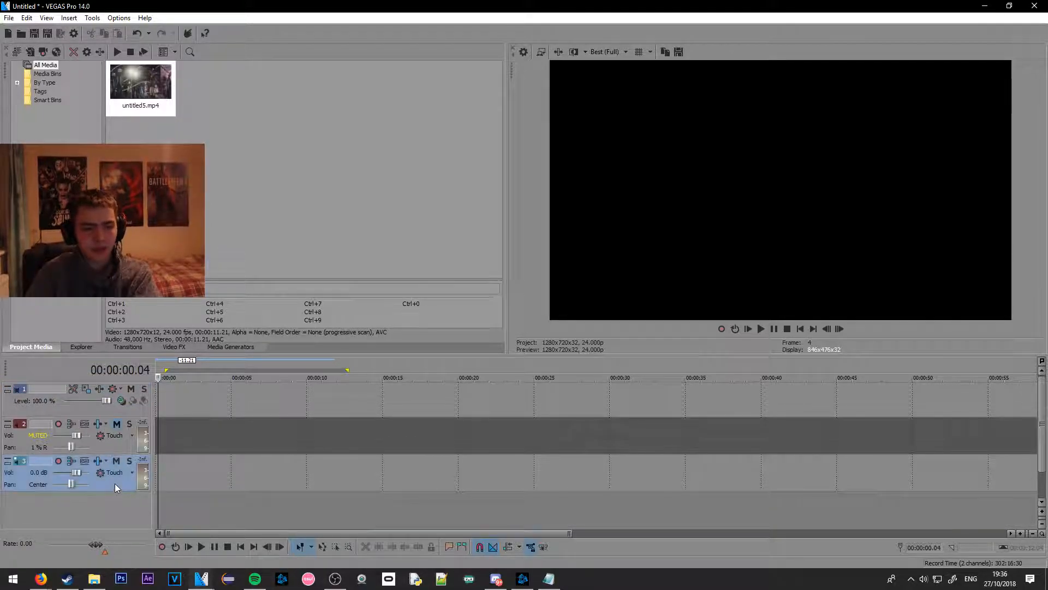
key(Delete)
Try the mute switches on the video and audio tracks, leaving both tracks muted
click(115, 423)
click(115, 423)
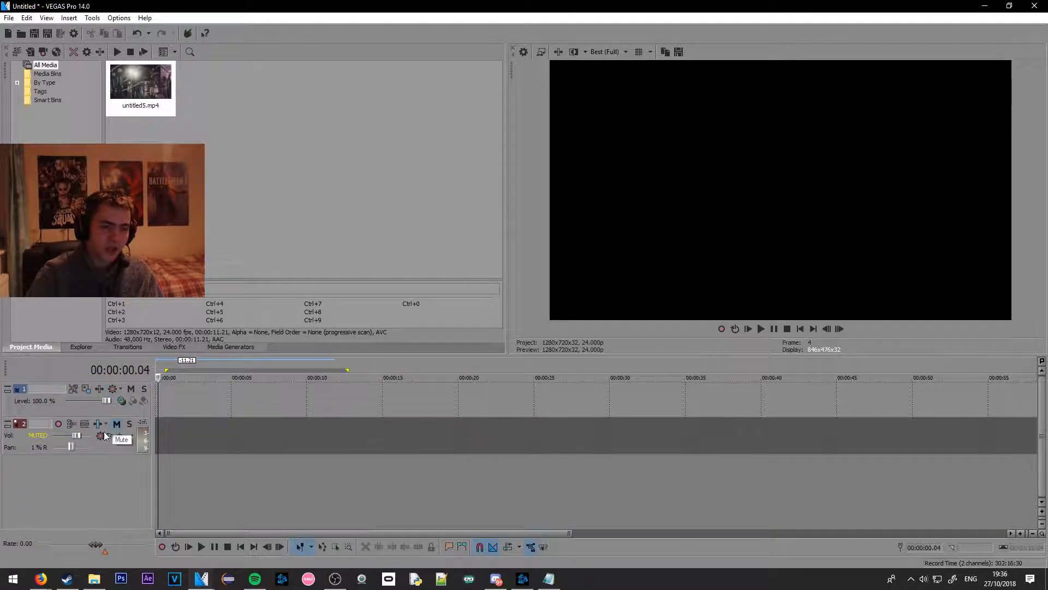
click(131, 388)
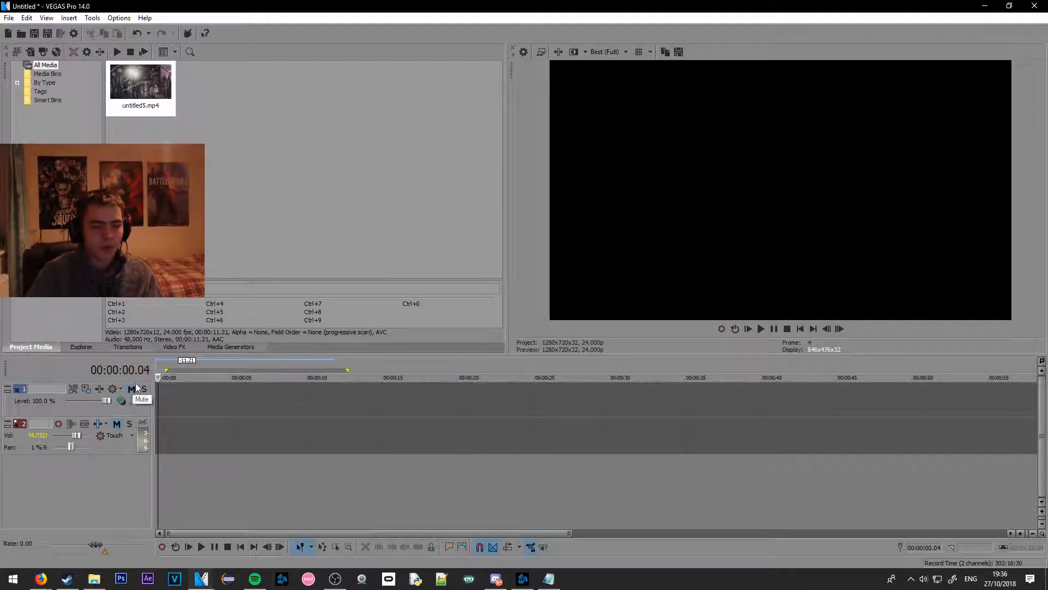
click(117, 424)
click(116, 424)
double_click(116, 424)
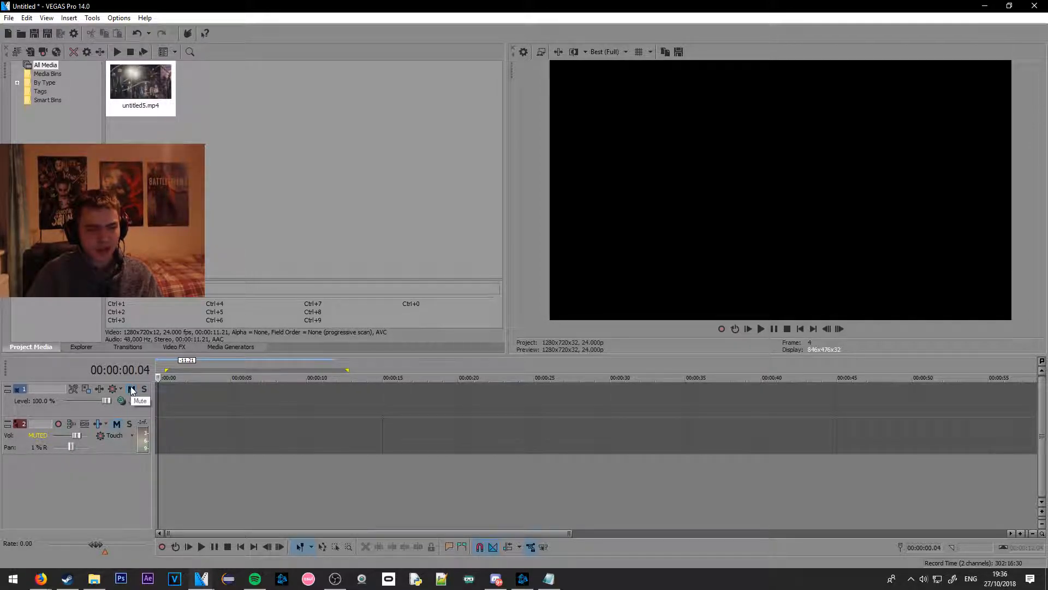
click(131, 390)
click(131, 390)
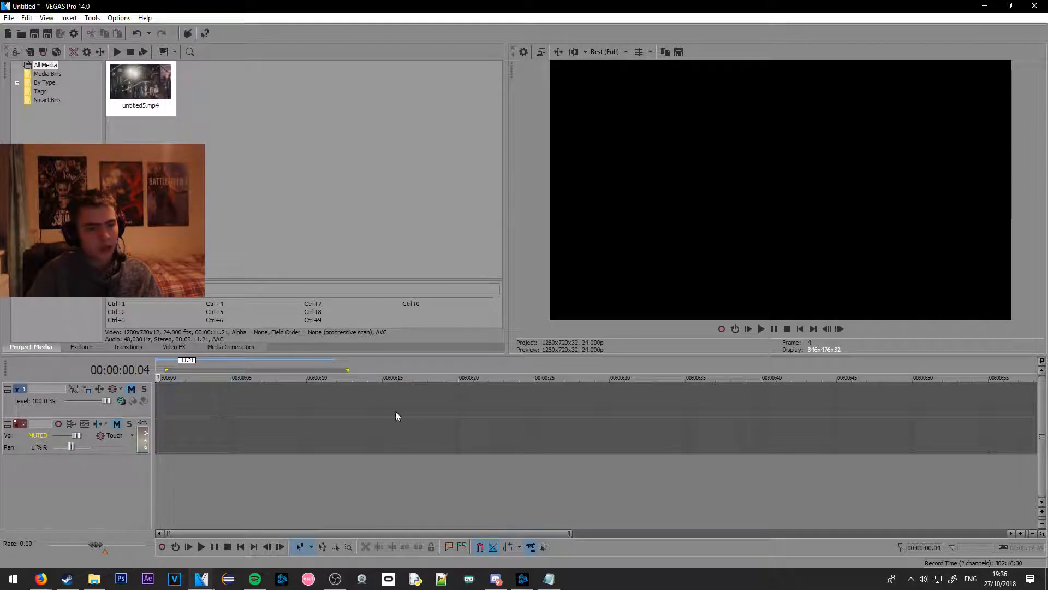
Move the playhead to 00:00:13.14 and unmute both the video track and the audio track
click(362, 405)
click(131, 389)
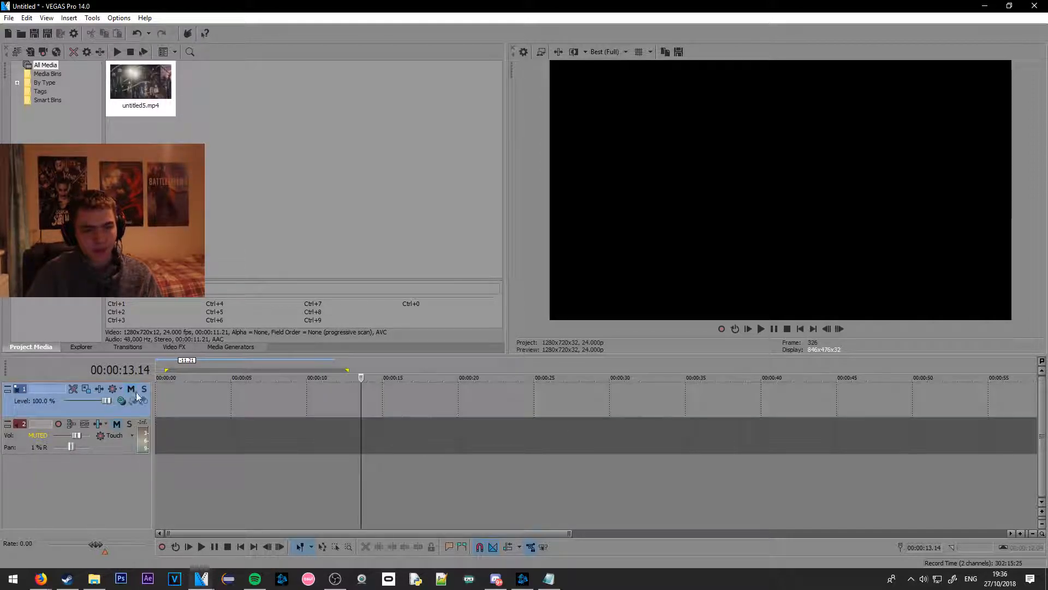
click(117, 424)
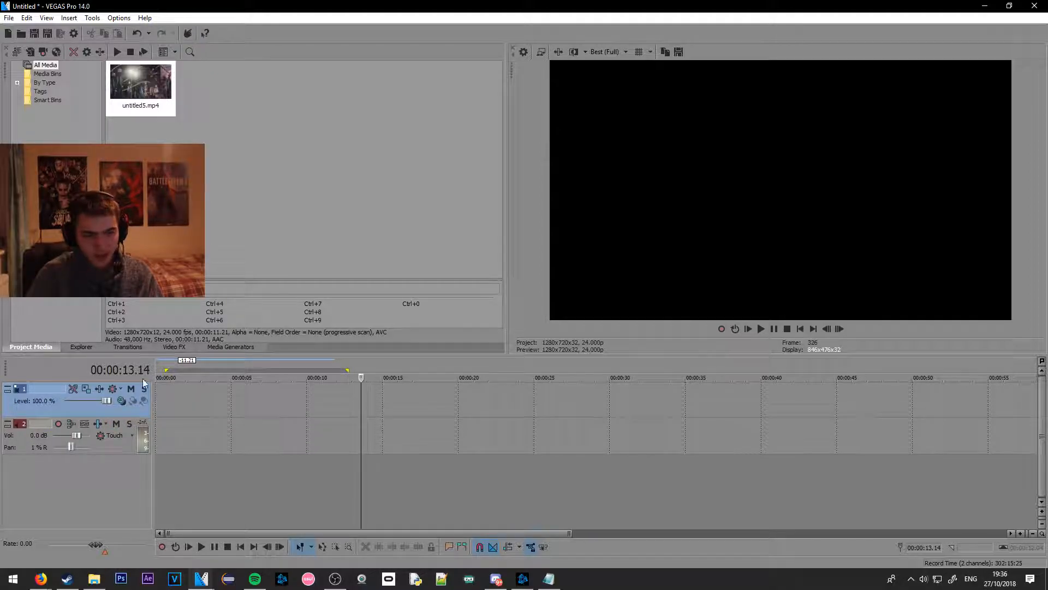
Look at the video track's automation settings, then open and close the audio track's effects window
click(114, 391)
click(107, 459)
click(100, 424)
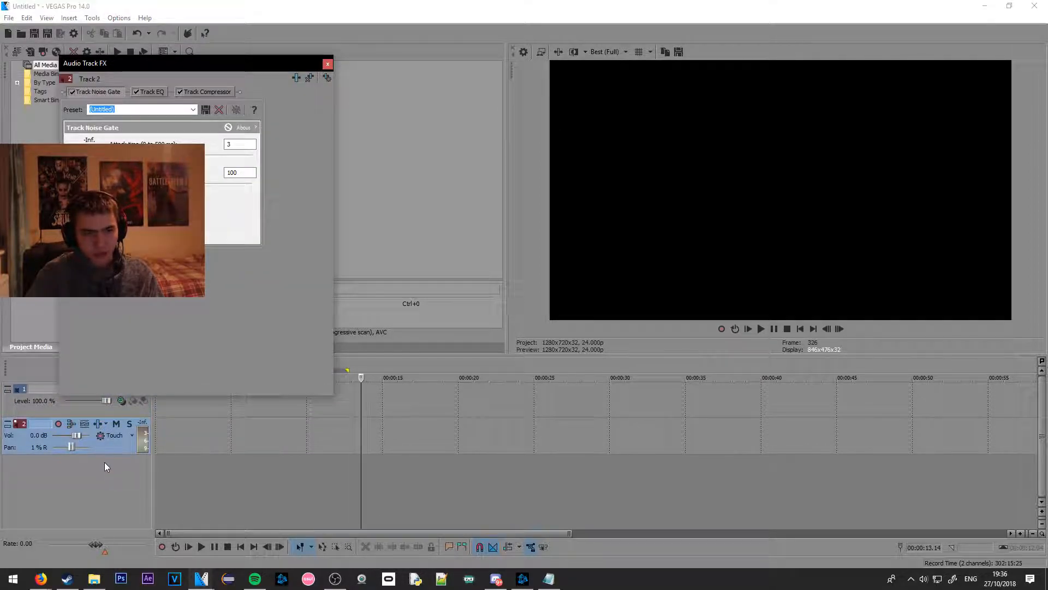
click(328, 64)
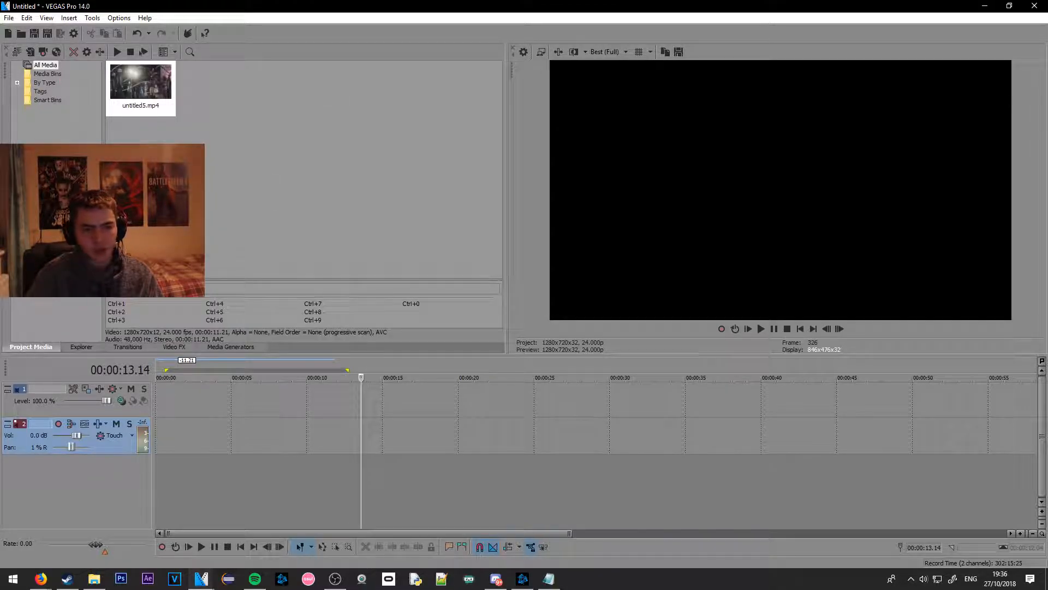
Place untitled5.mp4 at the start of the empty timeline tracks and move the playhead to 00:00:03.04
drag(140, 88, 159, 401)
click(258, 403)
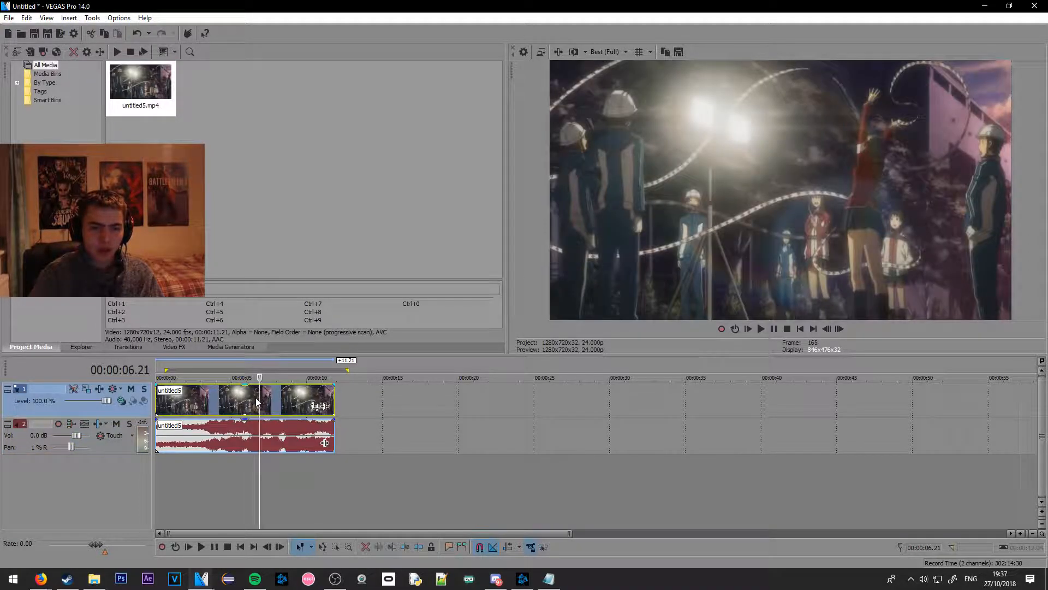
click(216, 399)
click(207, 397)
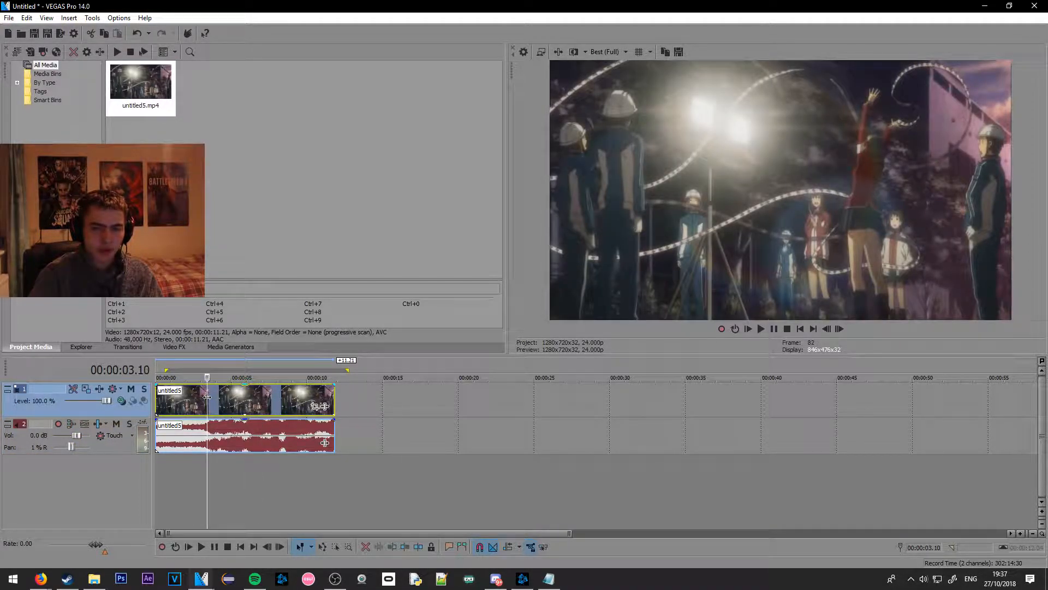
click(299, 392)
drag(300, 392, 203, 392)
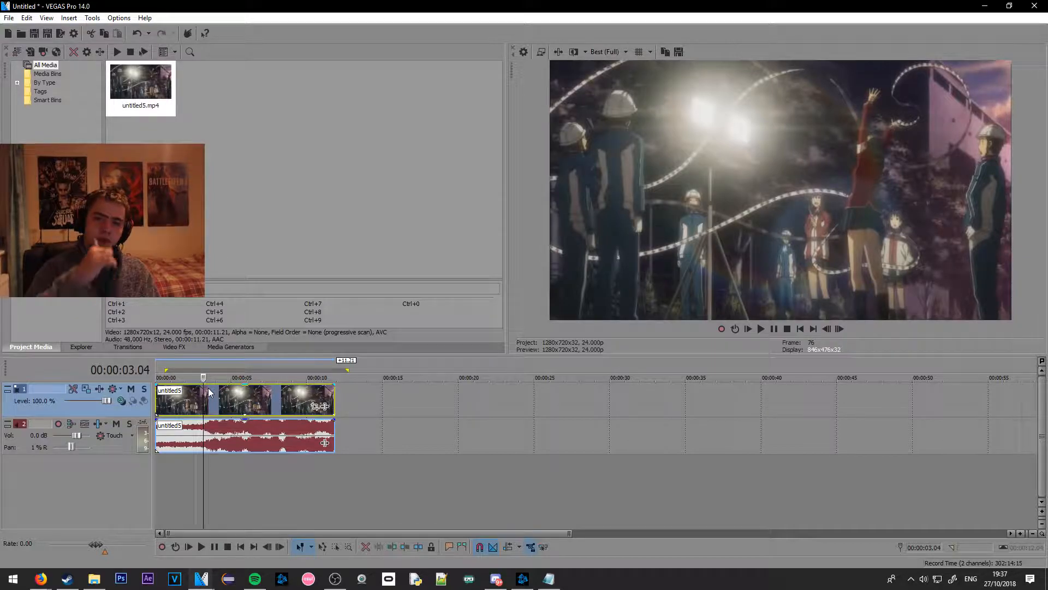